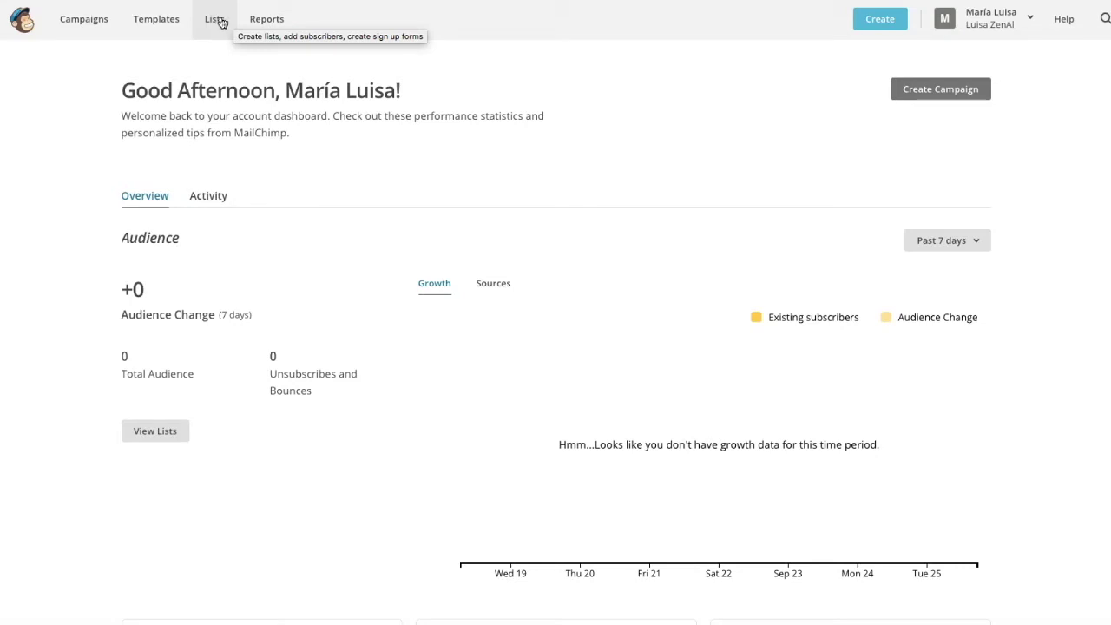
Start creating a new list, bypassing the tags suggestion, and name the list Boletín.
{"action": "left_click", "coordinate": [220, 29]}
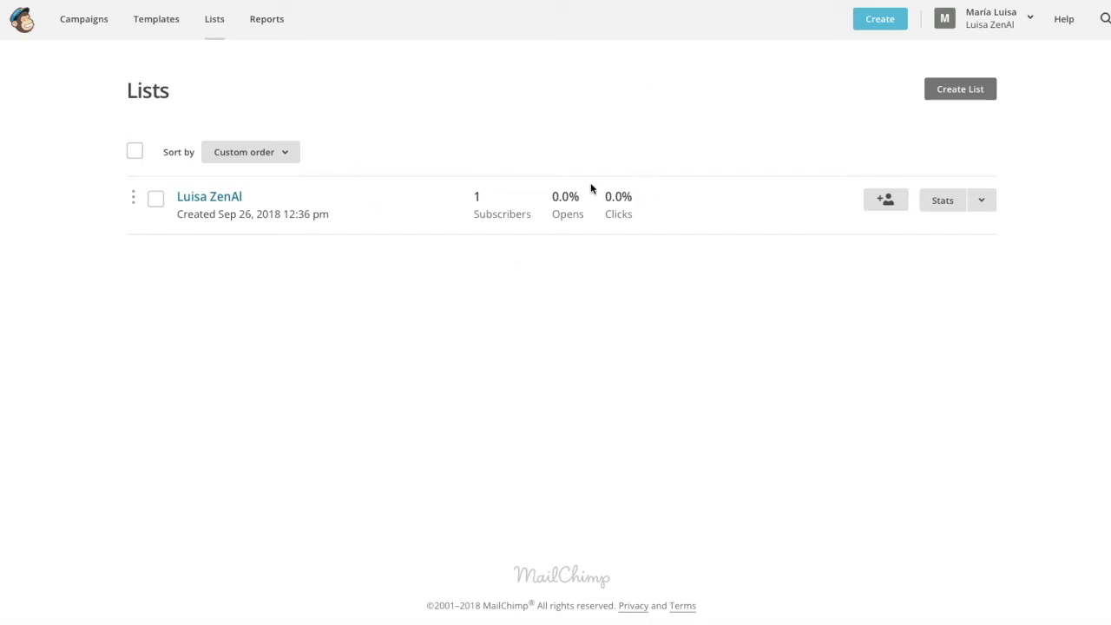
{"action": "left_click", "coordinate": [974, 96]}
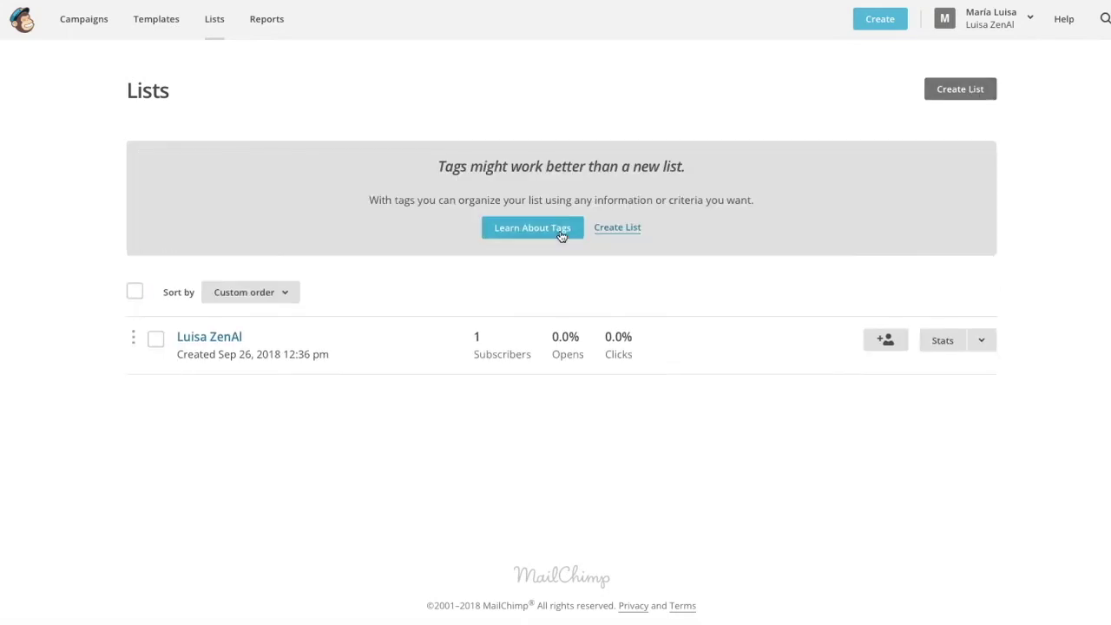
{"action": "left_click", "coordinate": [626, 228]}
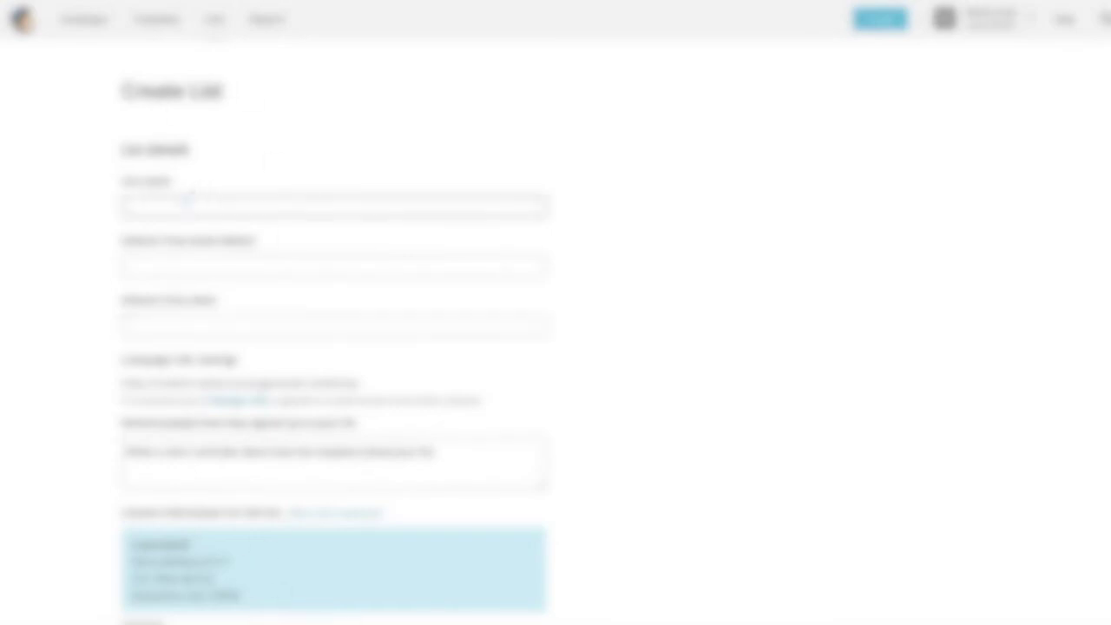
{"action": "left_click", "coordinate": [201, 205]}
{"action": "type", "text": "Weekly"}
{"action": "key", "text": "Tab"}
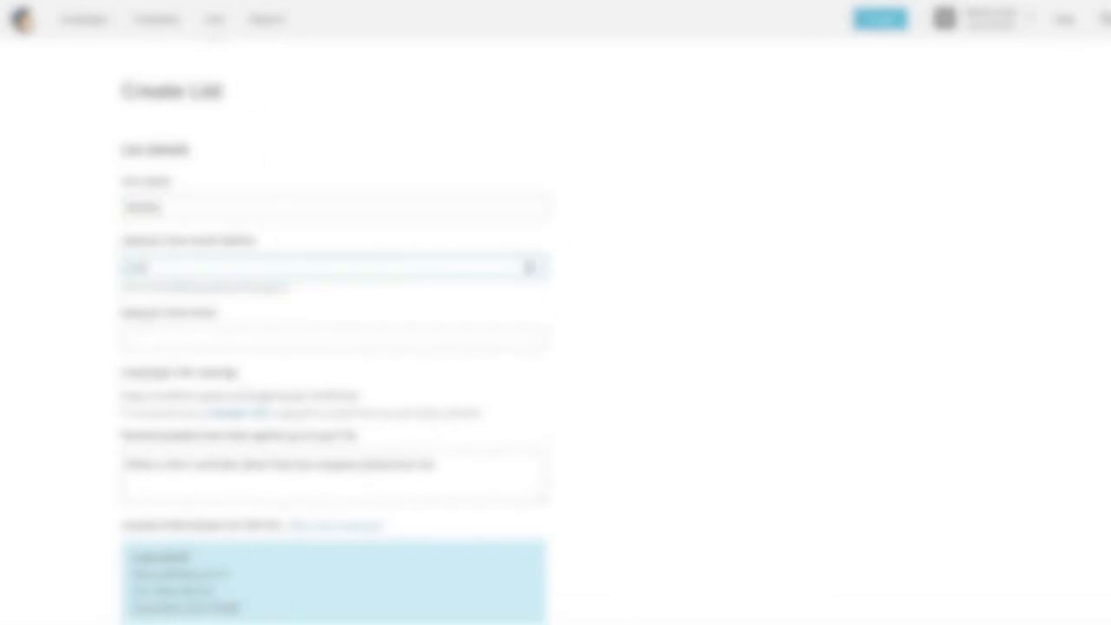
Fill in the new list's default from email address, sender name and the reminder of how people signed up.
{"action": "type", "text": "contact@example.com"}
{"action": "key", "text": "Tab"}
{"action": "type", "text": "Lorem Ipsum"}
{"action": "scroll", "coordinate": [308, 449], "scroll_direction": "down", "scroll_amount": 1}
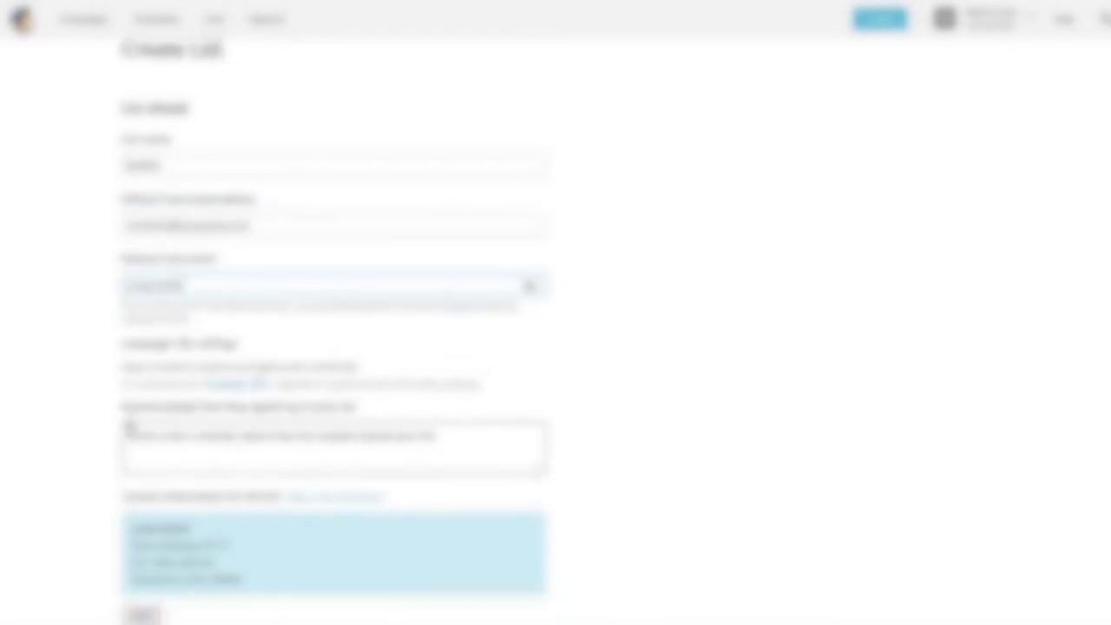
{"action": "left_click", "coordinate": [444, 434]}
{"action": "type", "text": "Hi"}
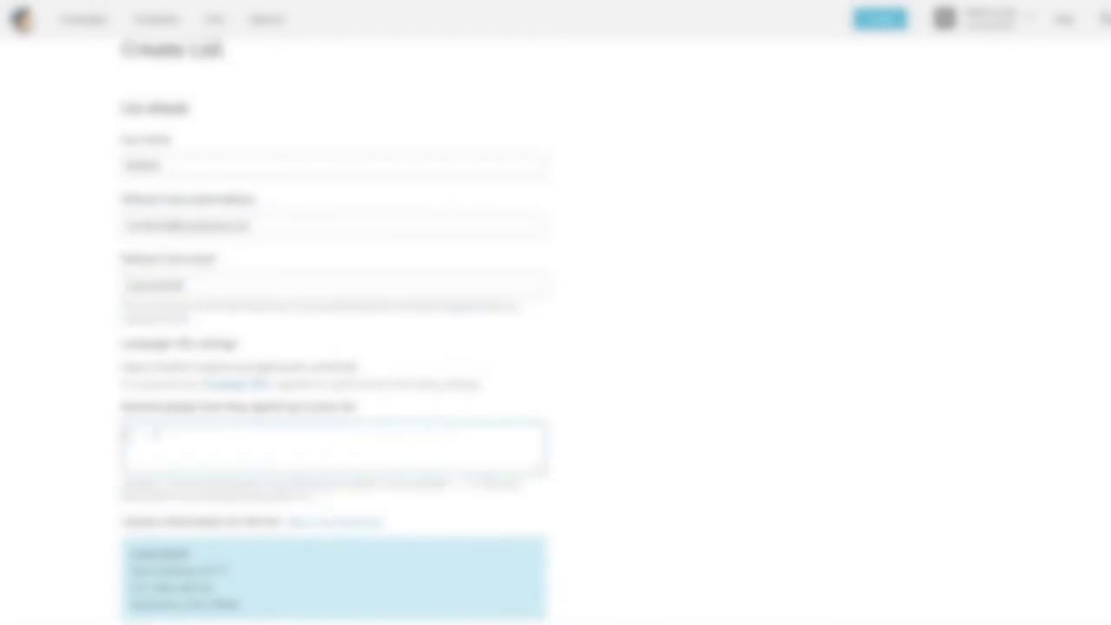
{"action": "key", "text": "ctrl+v"}
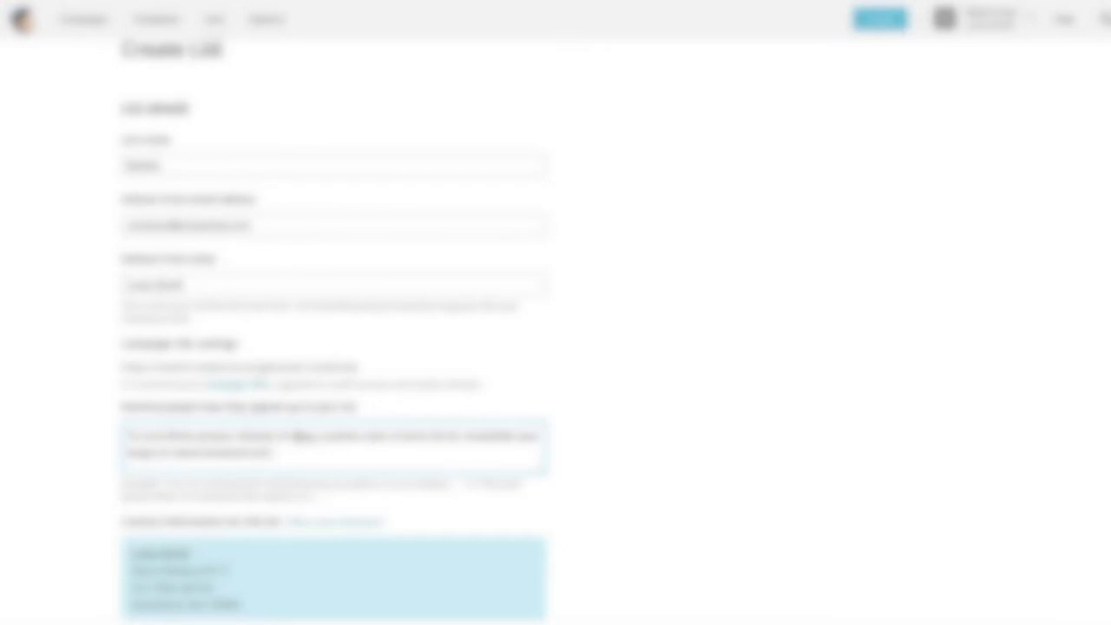
Enable double opt-in, GDPR fields and the daily summary notification for the new list, and save the list.
{"action": "scroll", "coordinate": [266, 255], "scroll_direction": "up", "scroll_amount": 1}
{"action": "scroll", "coordinate": [266, 255], "scroll_direction": "down", "scroll_amount": 8}
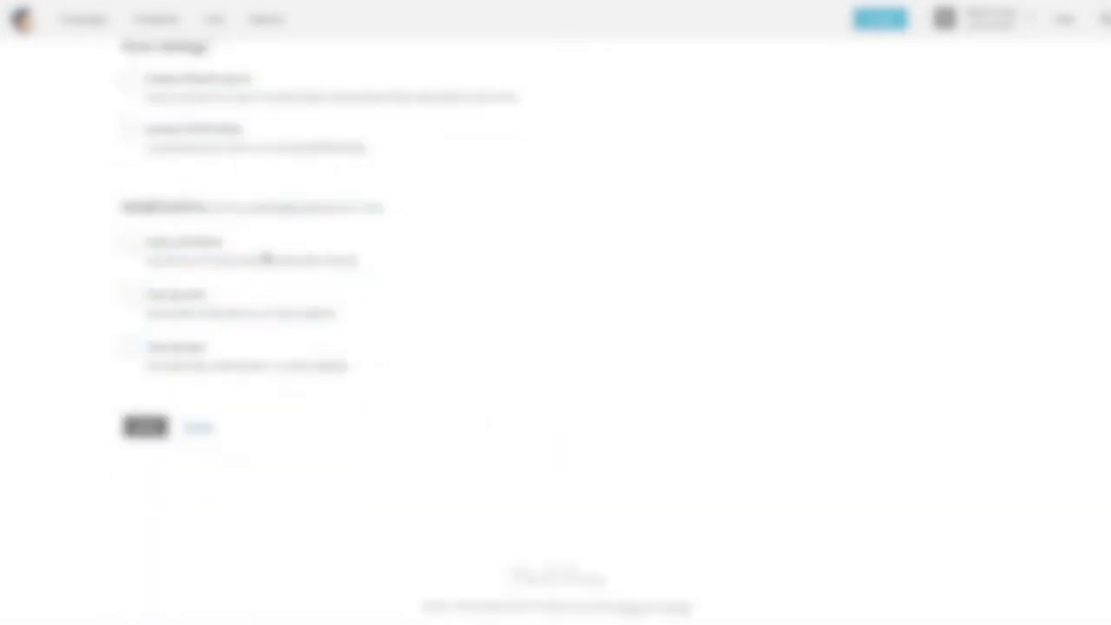
{"action": "scroll", "coordinate": [265, 256], "scroll_direction": "up", "scroll_amount": 2}
{"action": "scroll", "coordinate": [266, 256], "scroll_direction": "down", "scroll_amount": 1}
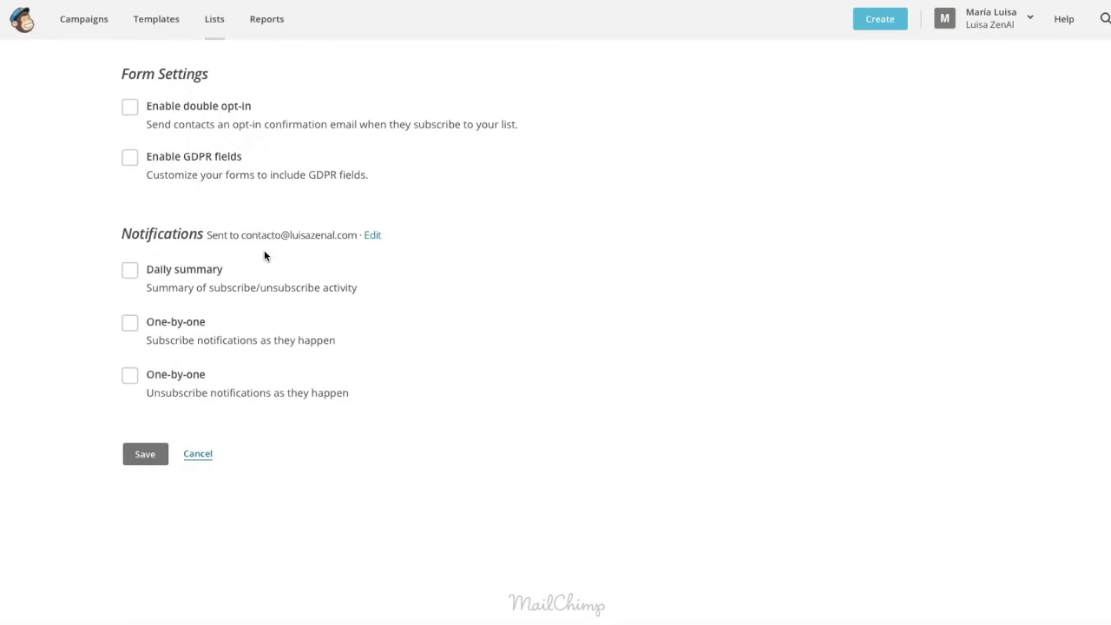
{"action": "left_click", "coordinate": [130, 107]}
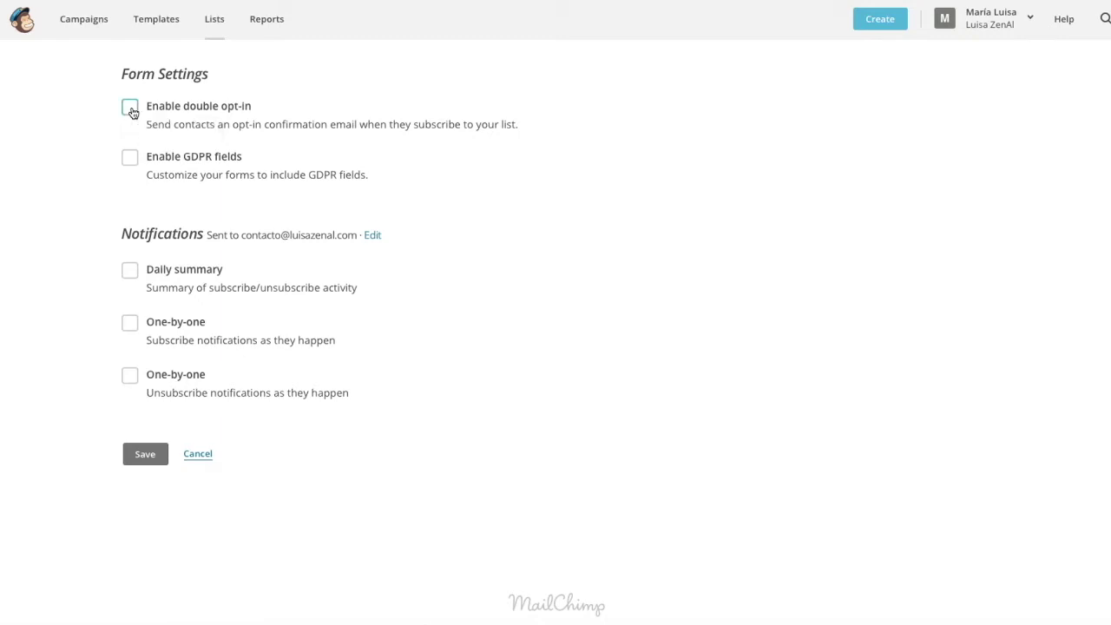
{"action": "scroll", "coordinate": [133, 113], "scroll_direction": "down", "scroll_amount": 1}
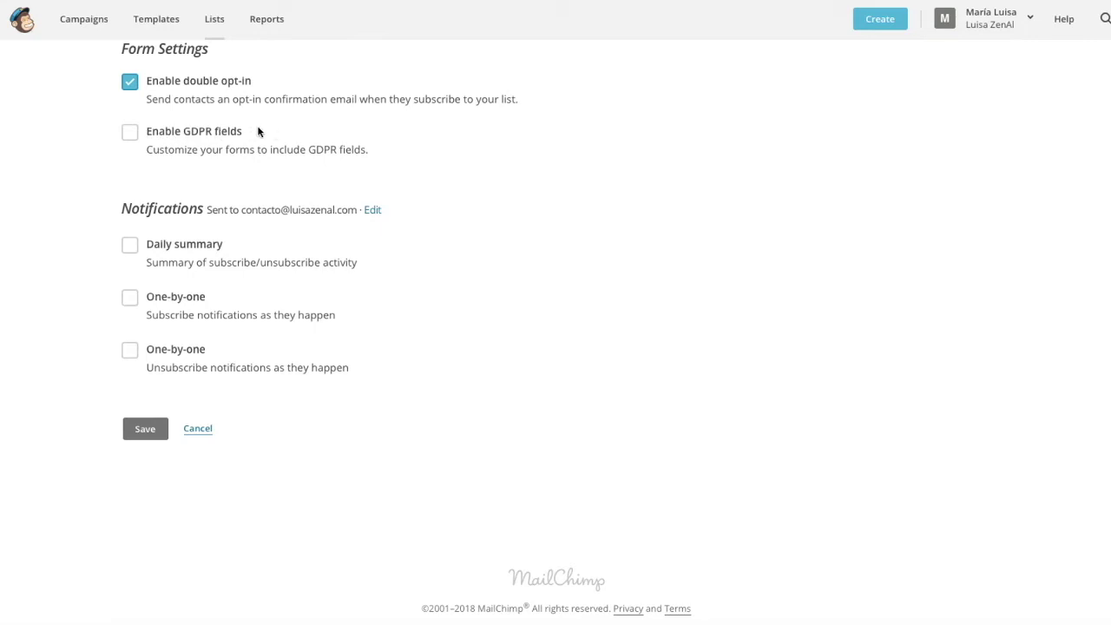
{"action": "left_click", "coordinate": [131, 134]}
{"action": "left_click", "coordinate": [131, 247]}
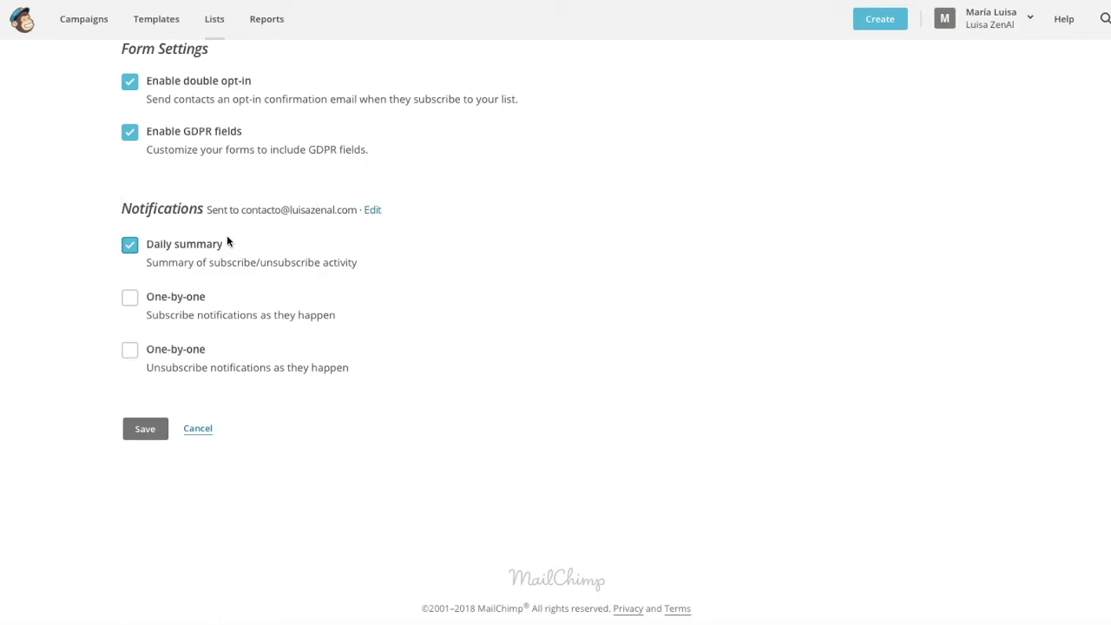
{"action": "left_click", "coordinate": [139, 428]}
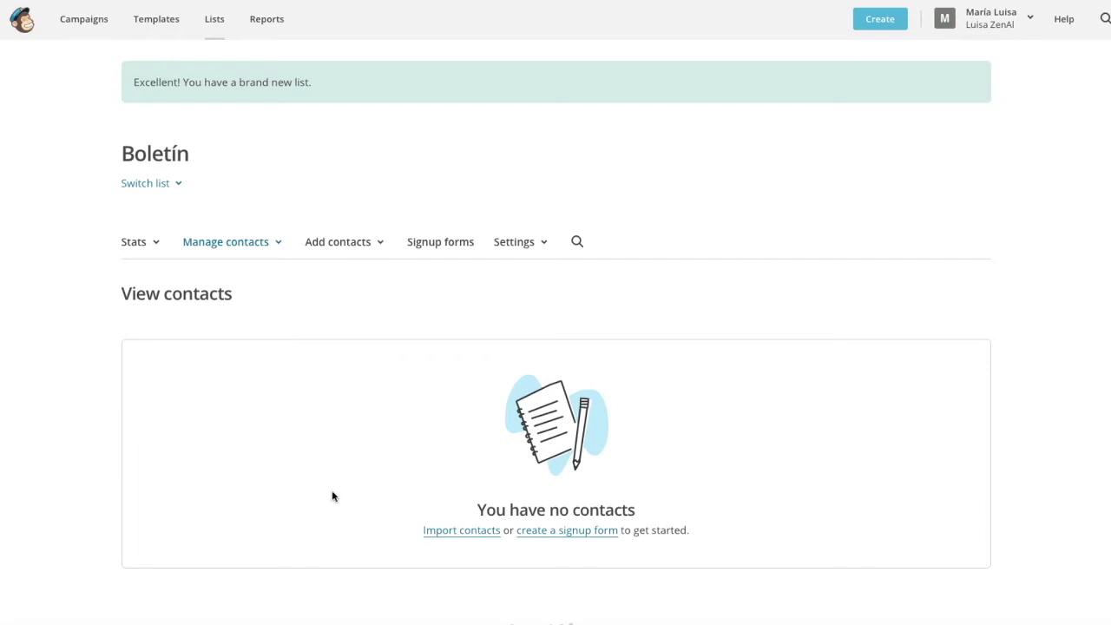
Open the Boletín list's signup form in the form builder and review its layout and fields.
{"action": "left_click", "coordinate": [462, 245]}
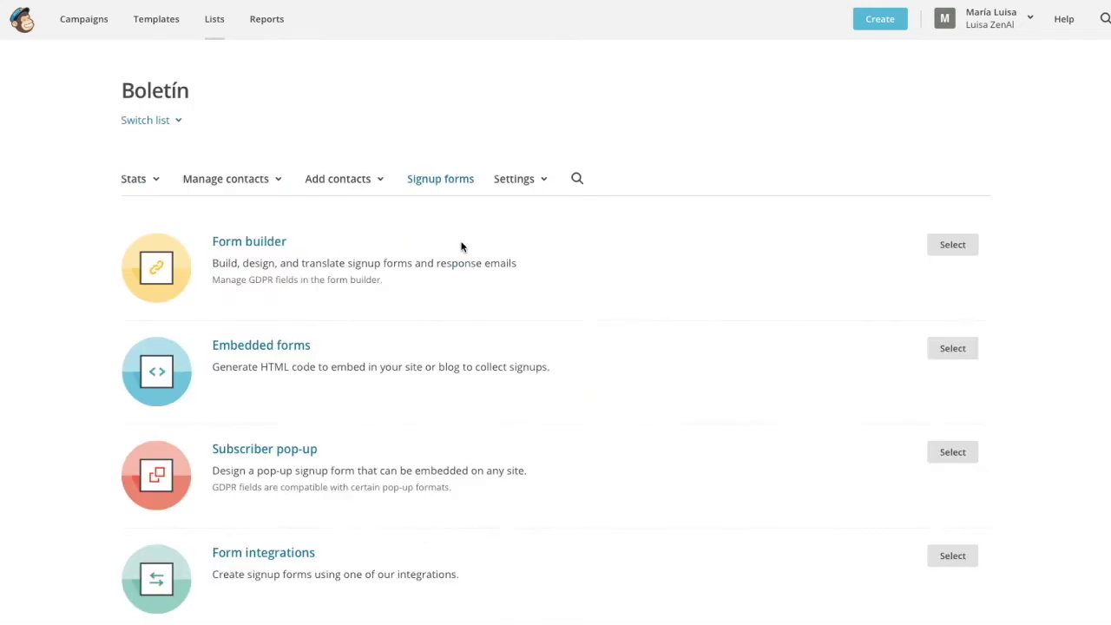
{"action": "left_click", "coordinate": [223, 249]}
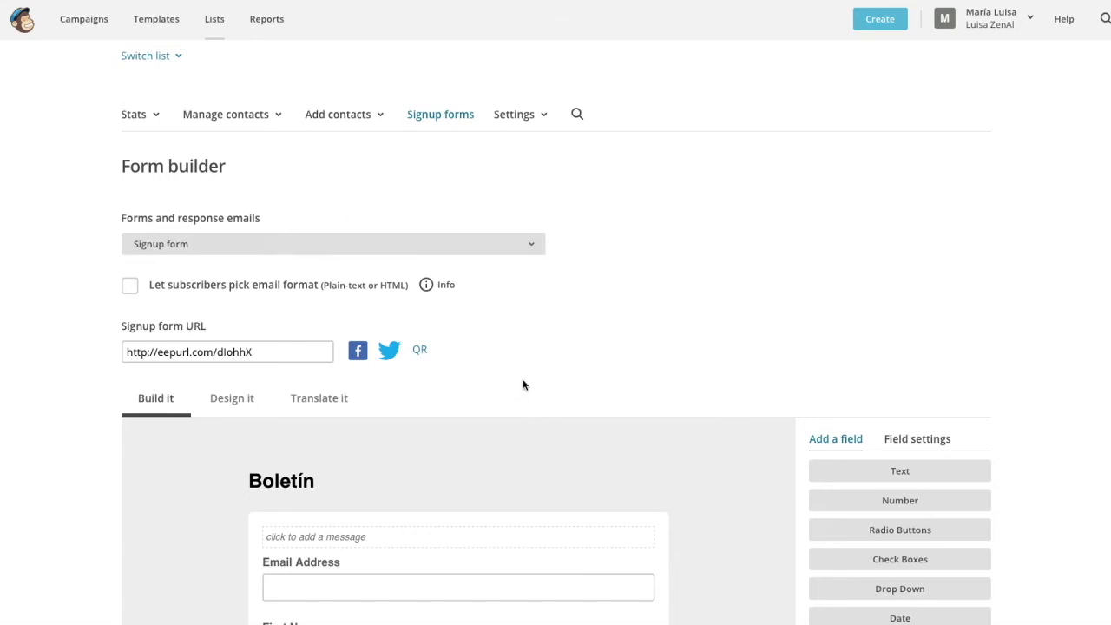
{"action": "scroll", "coordinate": [515, 391], "scroll_direction": "down", "scroll_amount": 7}
{"action": "scroll", "coordinate": [516, 390], "scroll_direction": "up", "scroll_amount": 6}
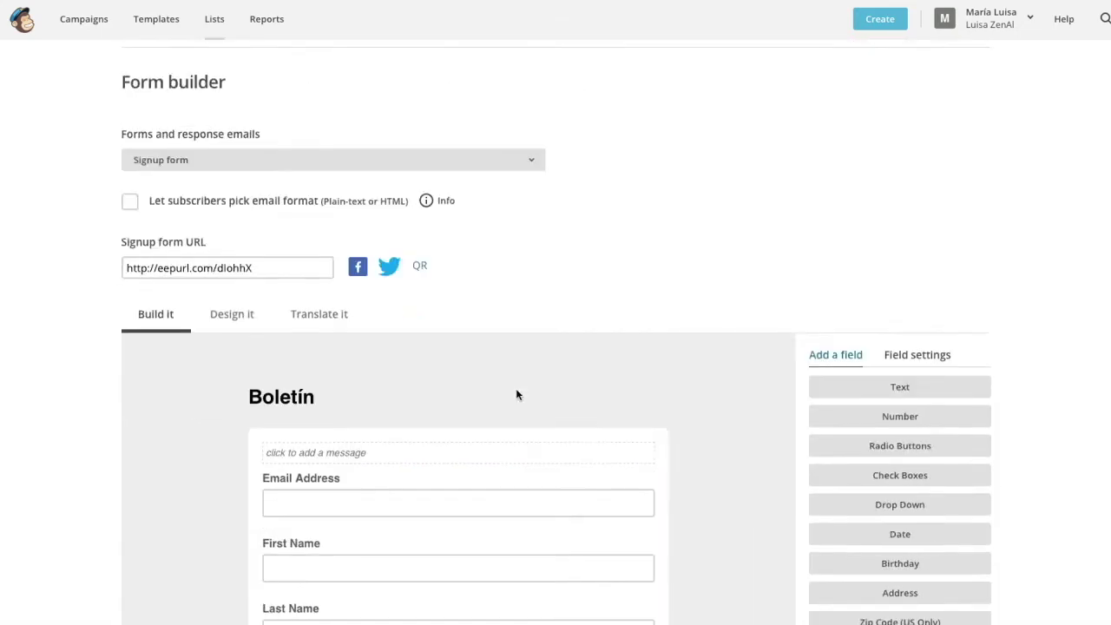
{"action": "scroll", "coordinate": [516, 390], "scroll_direction": "down", "scroll_amount": 8}
{"action": "scroll", "coordinate": [516, 392], "scroll_direction": "up", "scroll_amount": 8}
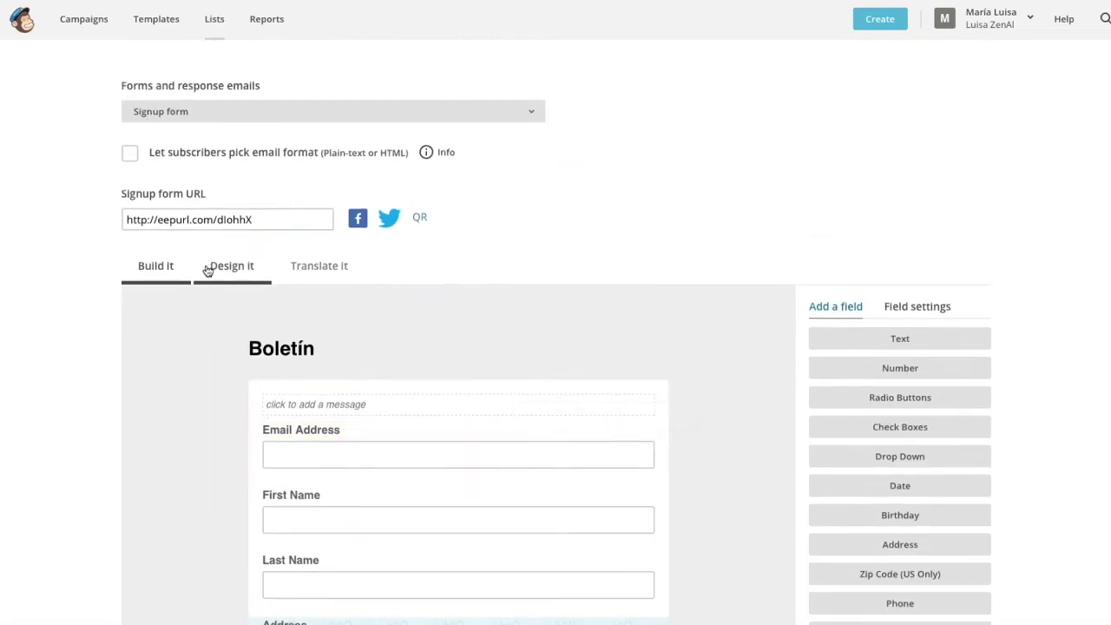
{"action": "scroll", "coordinate": [369, 385], "scroll_direction": "down", "scroll_amount": 1}
{"action": "scroll", "coordinate": [369, 384], "scroll_direction": "down", "scroll_amount": 8}
{"action": "scroll", "coordinate": [369, 385], "scroll_direction": "up", "scroll_amount": 10}
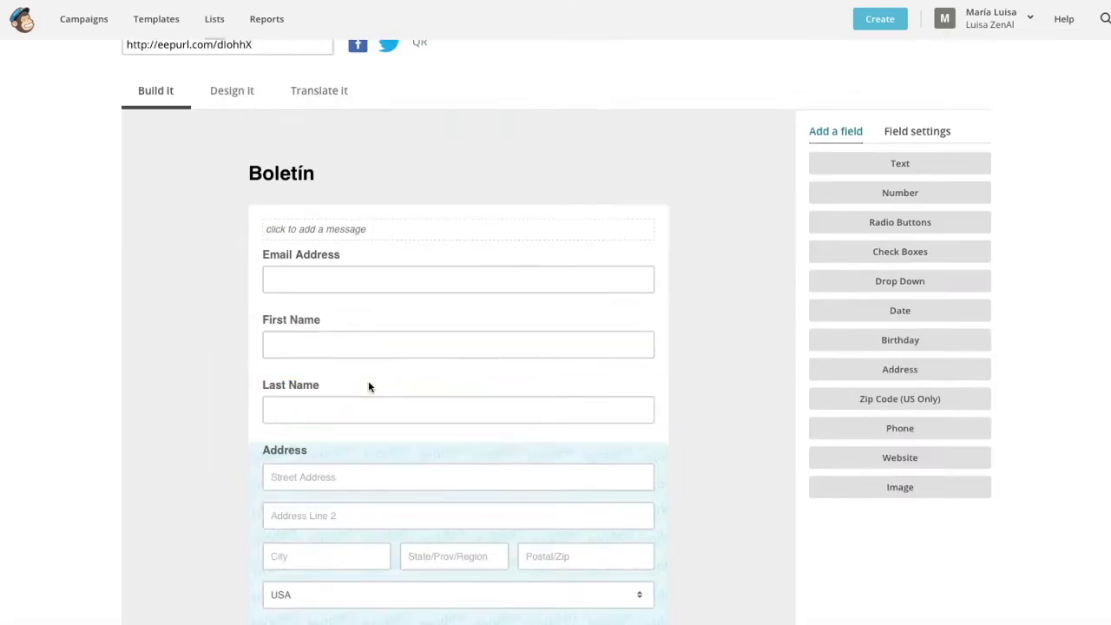
Set the default translation language of the signup form to Spanish (Mexico).
{"action": "left_click", "coordinate": [317, 389]}
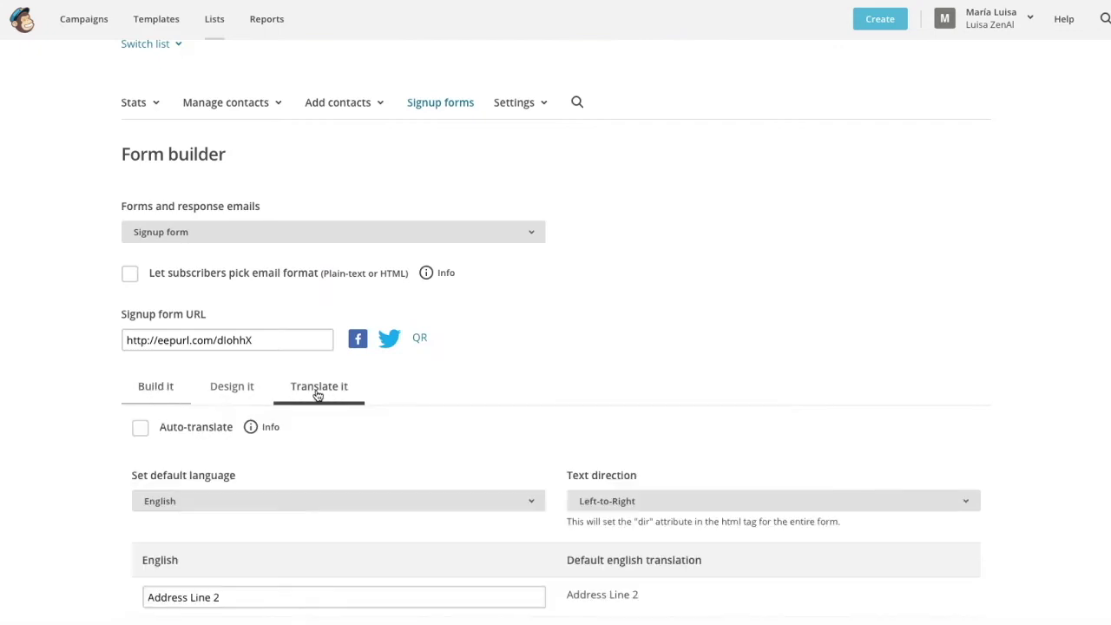
{"action": "scroll", "coordinate": [532, 213], "scroll_direction": "down", "scroll_amount": 3}
{"action": "left_click", "coordinate": [527, 215]}
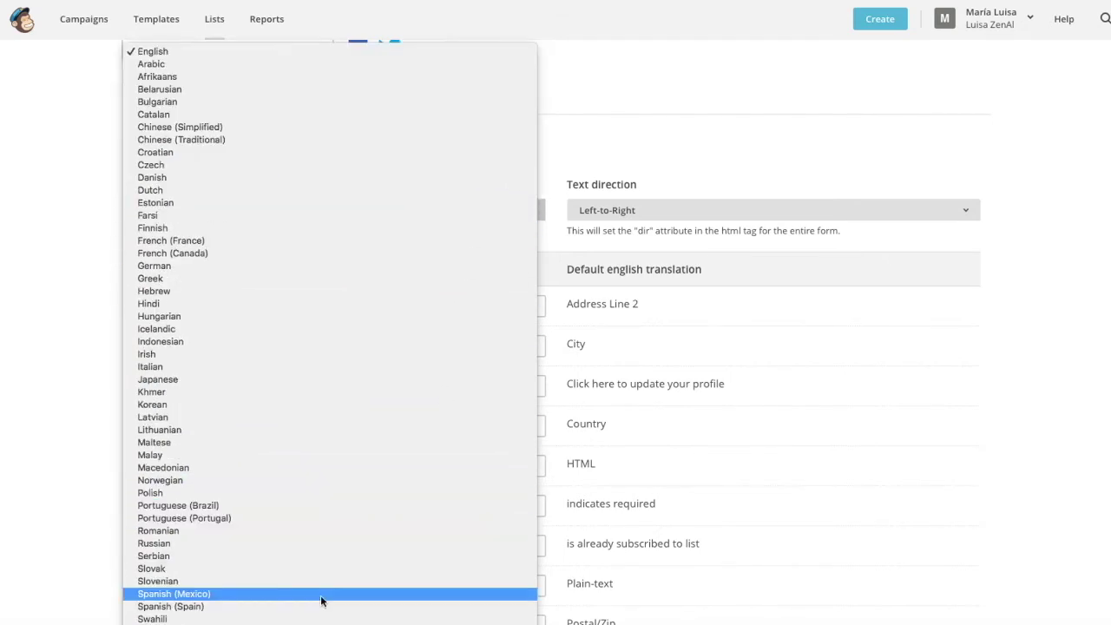
{"action": "left_click", "coordinate": [321, 599]}
Reword the Spanish translations to "ya estás suscrito a esta lista" and "Suscribirme a la lista", and save the translation settings.
{"action": "scroll", "coordinate": [397, 325], "scroll_direction": "down", "scroll_amount": 5}
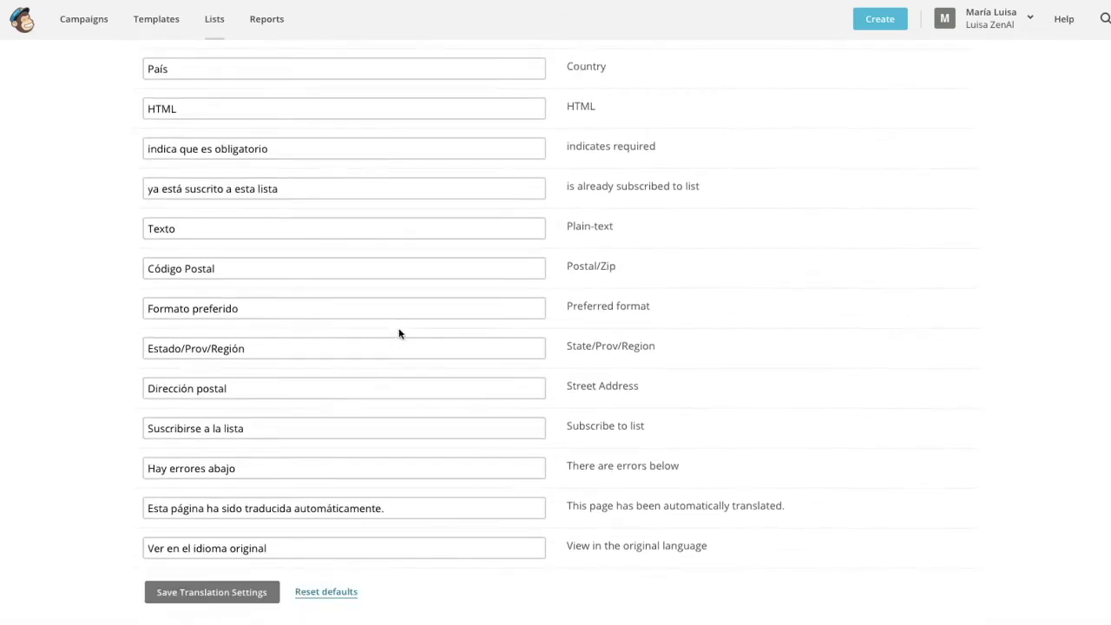
{"action": "scroll", "coordinate": [398, 329], "scroll_direction": "up", "scroll_amount": 6}
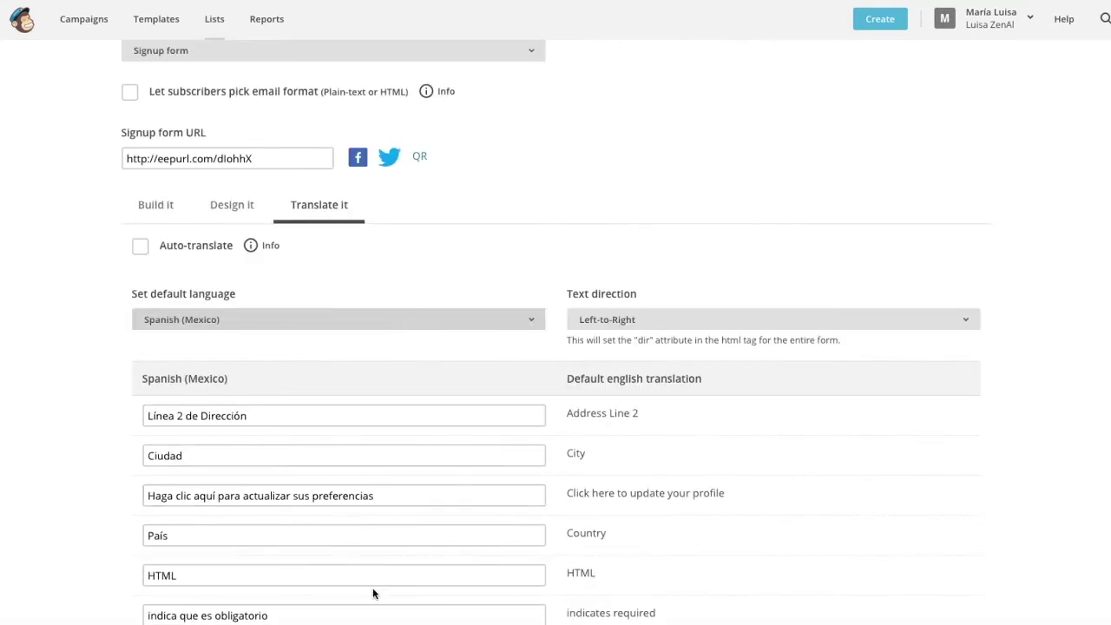
{"action": "scroll", "coordinate": [371, 588], "scroll_direction": "down", "scroll_amount": 3}
{"action": "scroll", "coordinate": [369, 586], "scroll_direction": "down", "scroll_amount": 9}
{"action": "scroll", "coordinate": [368, 585], "scroll_direction": "up", "scroll_amount": 6}
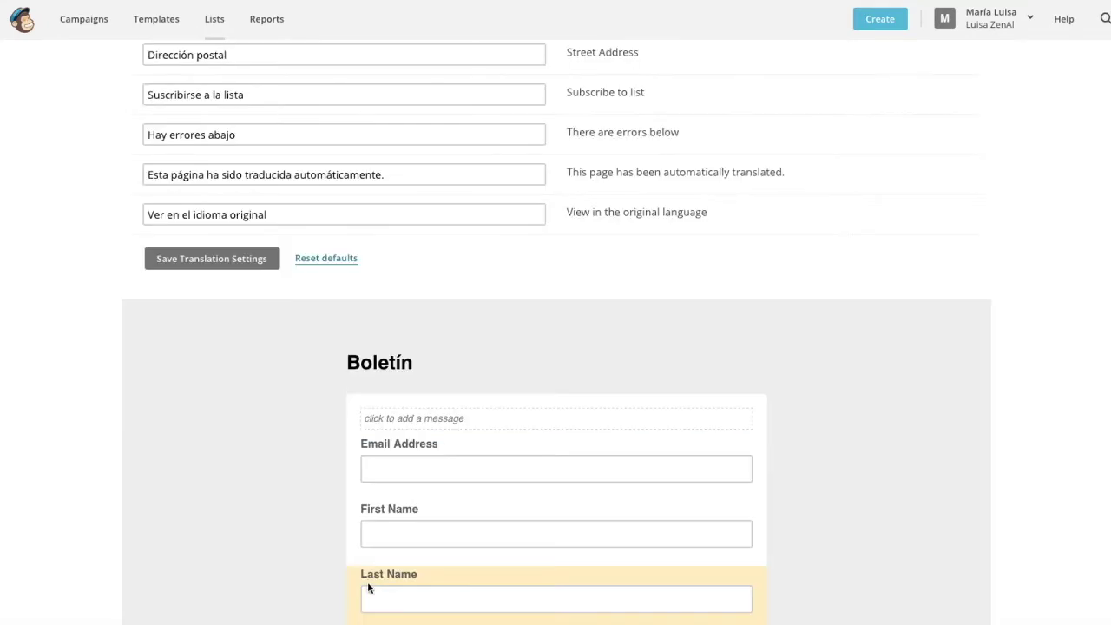
{"action": "scroll", "coordinate": [367, 583], "scroll_direction": "up", "scroll_amount": 3}
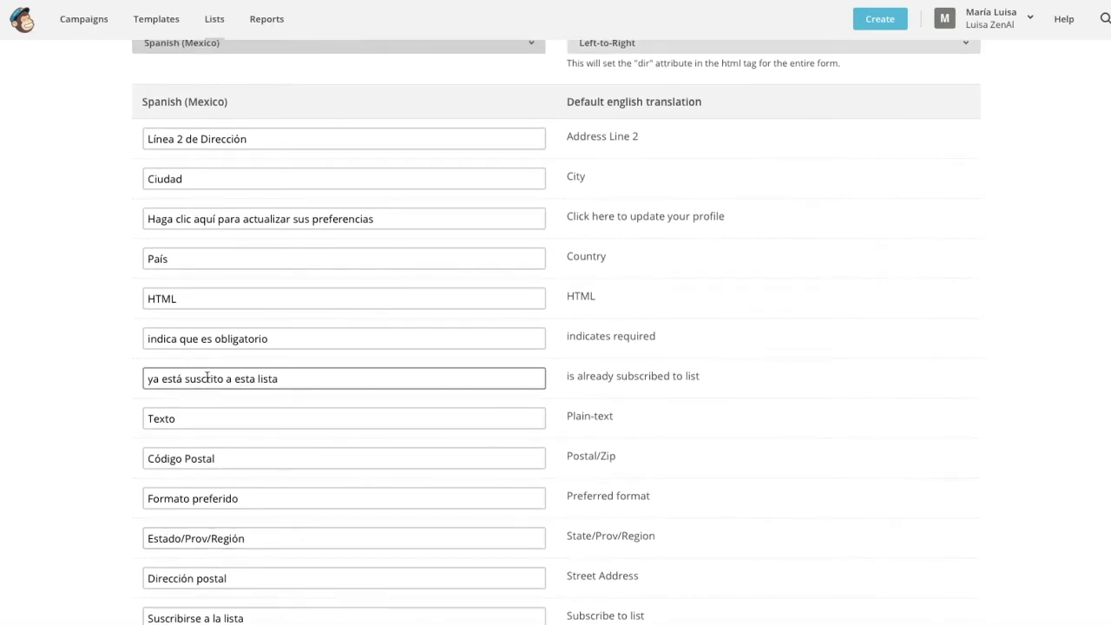
{"action": "left_click", "coordinate": [179, 379]}
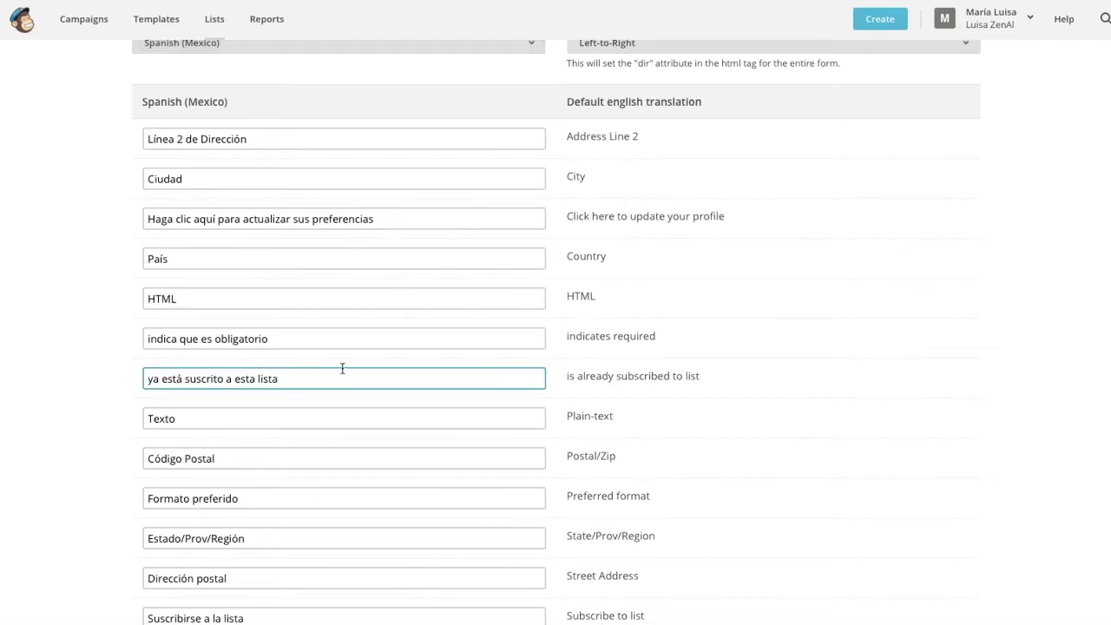
{"action": "type", "text": "s"}
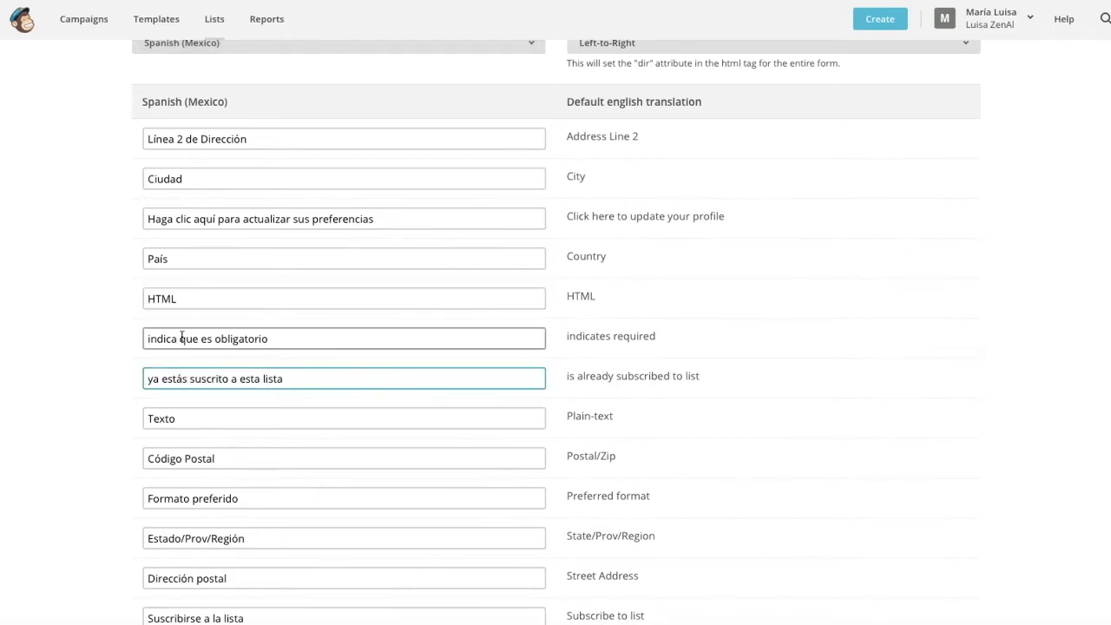
{"action": "scroll", "coordinate": [265, 520], "scroll_direction": "down", "scroll_amount": 3}
{"action": "left_click", "coordinate": [267, 531]}
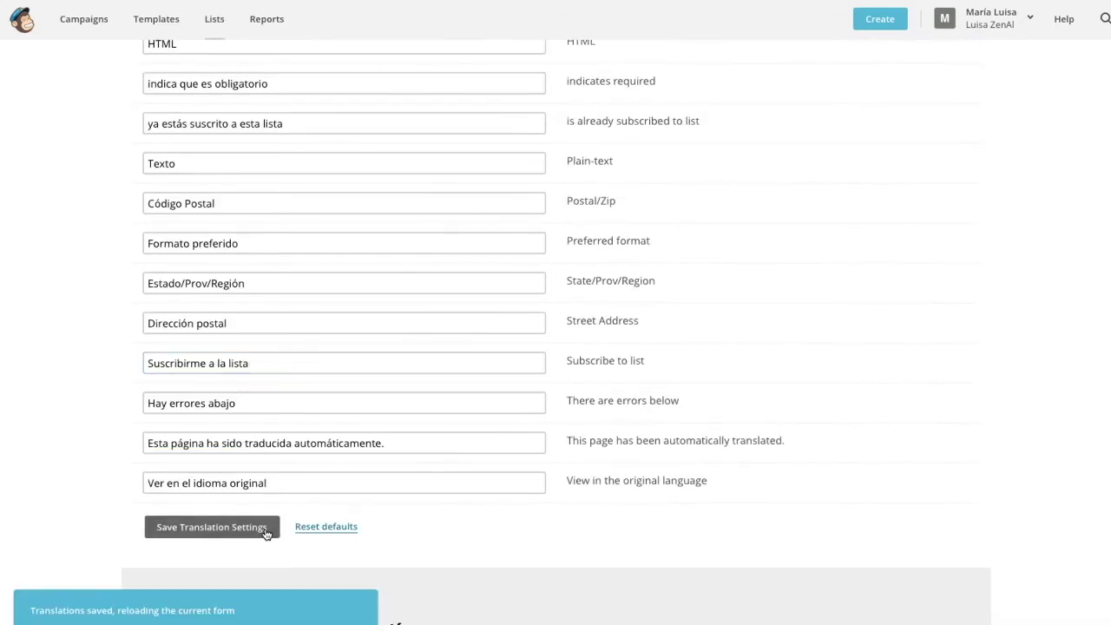
Return to building the form and replace its Boletín title with the dark purple logo banner from My Files.
{"action": "scroll", "coordinate": [439, 410], "scroll_direction": "up", "scroll_amount": 3}
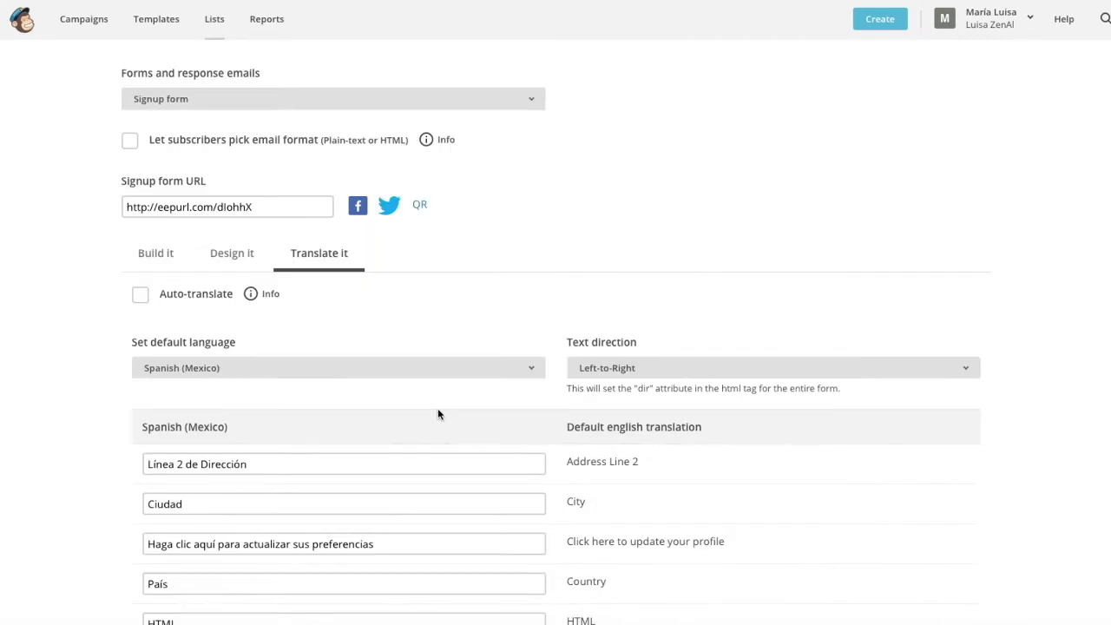
{"action": "left_click", "coordinate": [155, 252]}
{"action": "scroll", "coordinate": [349, 384], "scroll_direction": "down", "scroll_amount": 2}
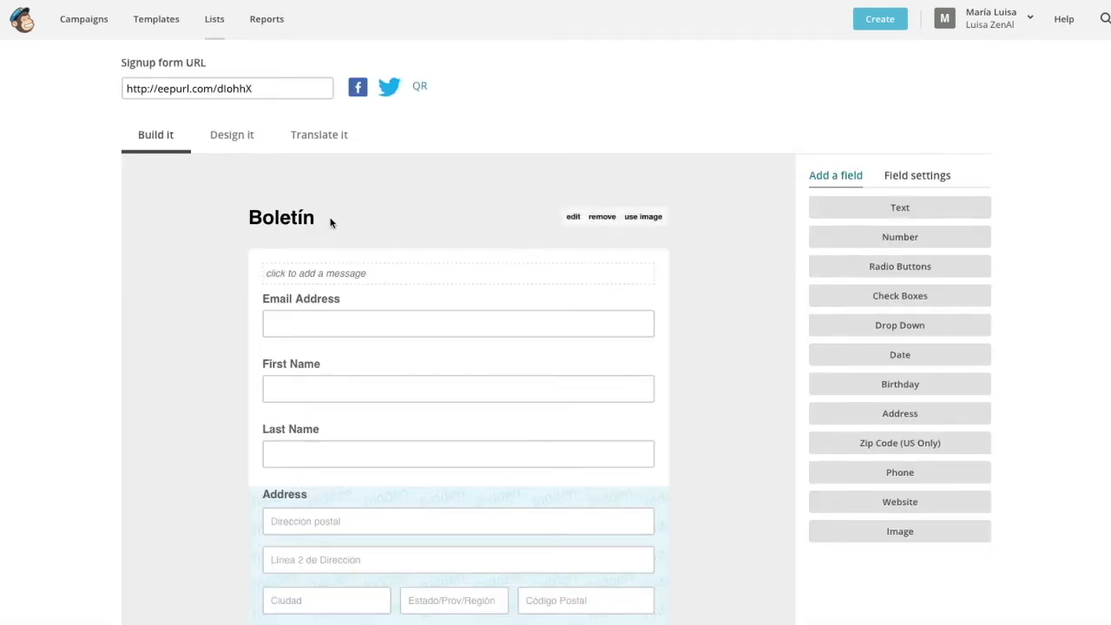
{"action": "left_click", "coordinate": [650, 218]}
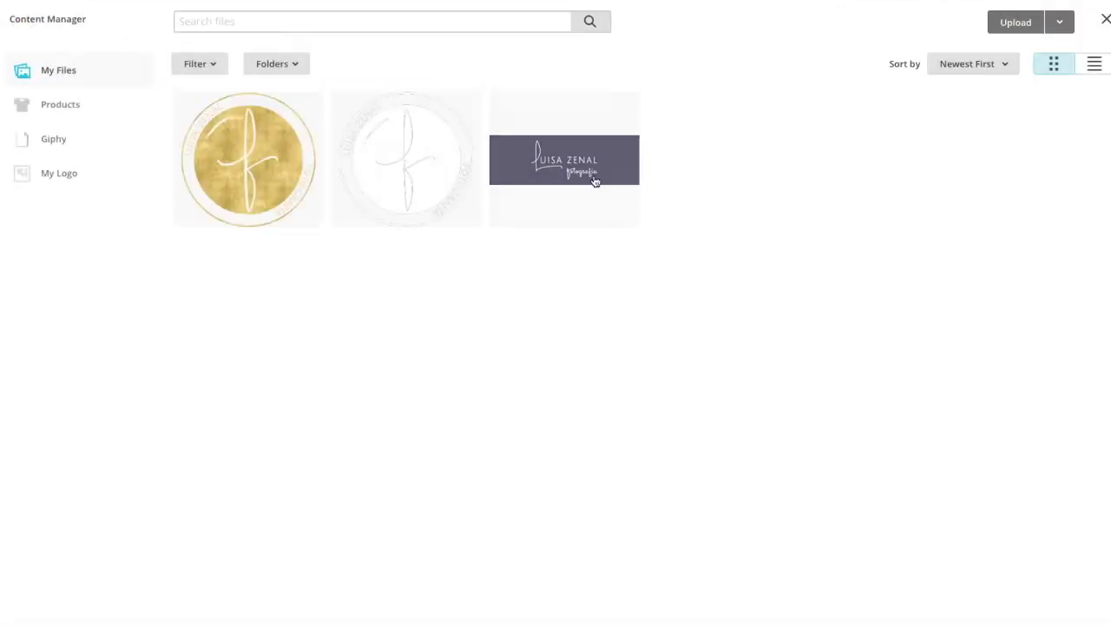
{"action": "left_click", "coordinate": [559, 167]}
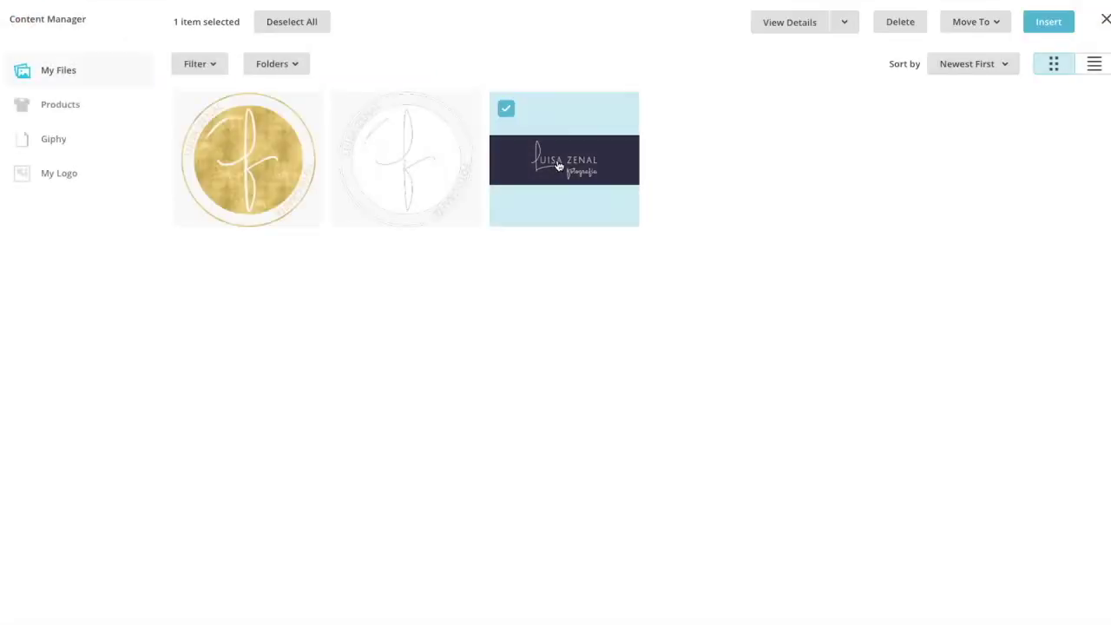
{"action": "left_click", "coordinate": [1048, 26]}
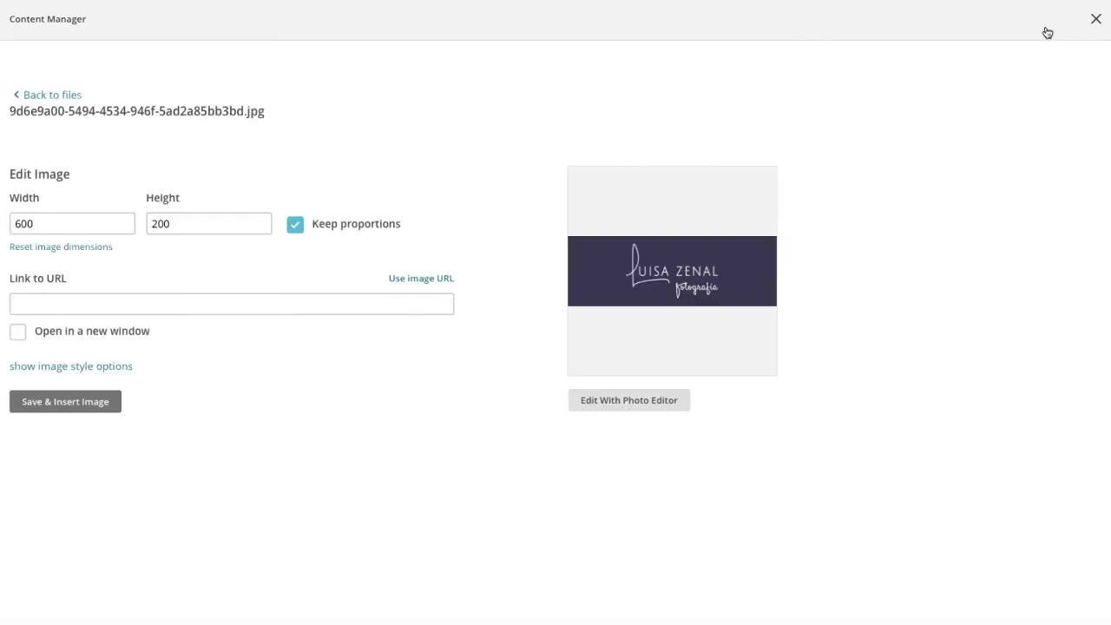
{"action": "left_click", "coordinate": [104, 410]}
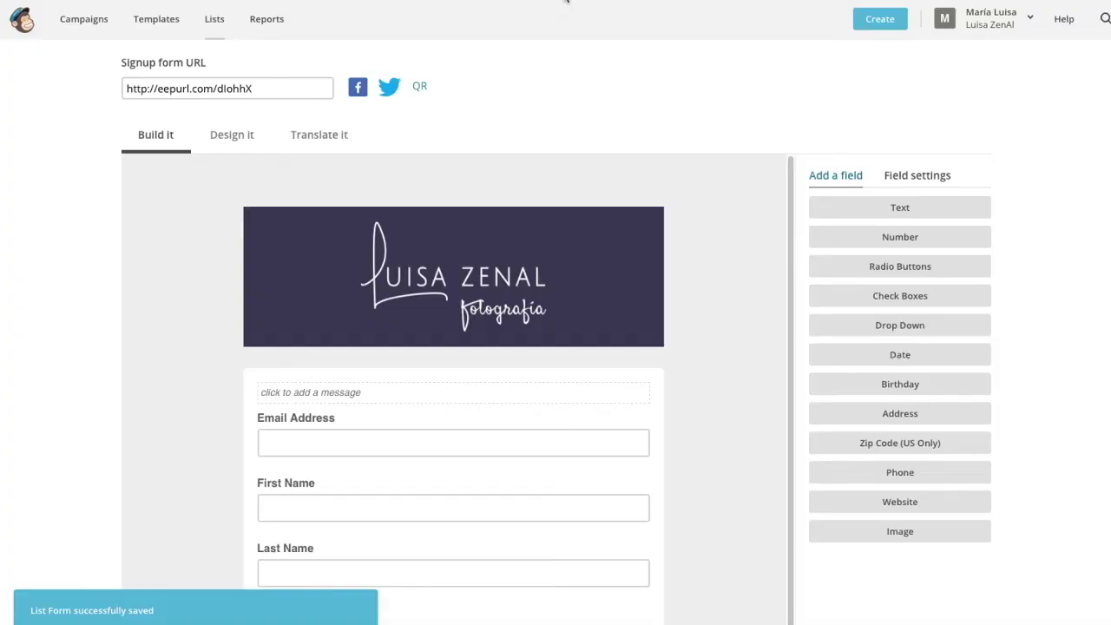
{"action": "scroll", "coordinate": [360, 280], "scroll_direction": "down", "scroll_amount": 2}
{"action": "left_click", "coordinate": [362, 292]}
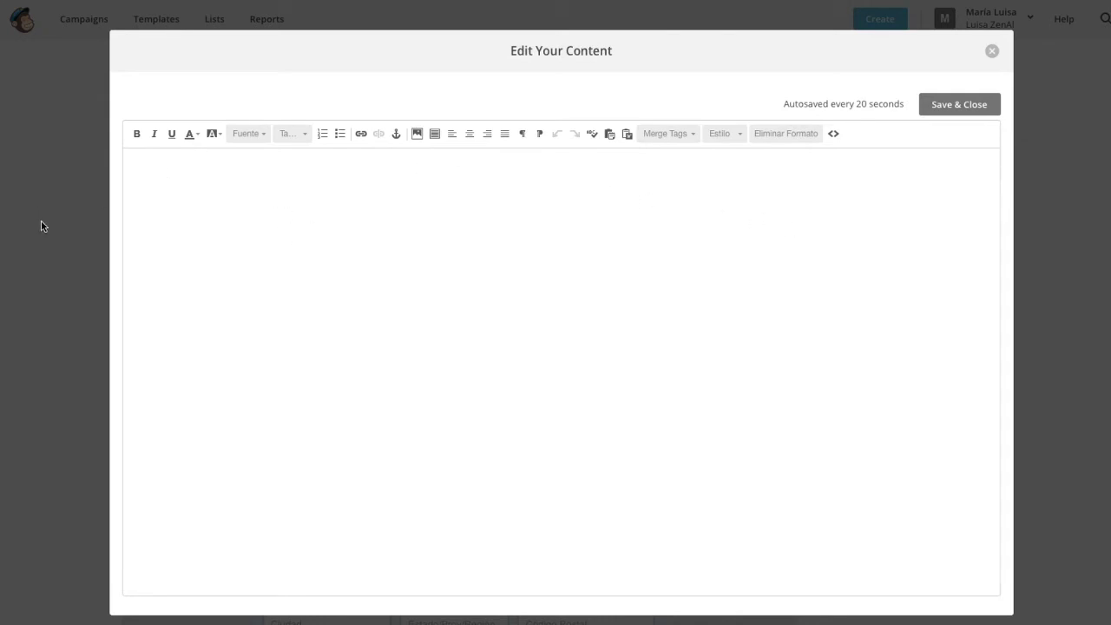
{"action": "left_click", "coordinate": [990, 54]}
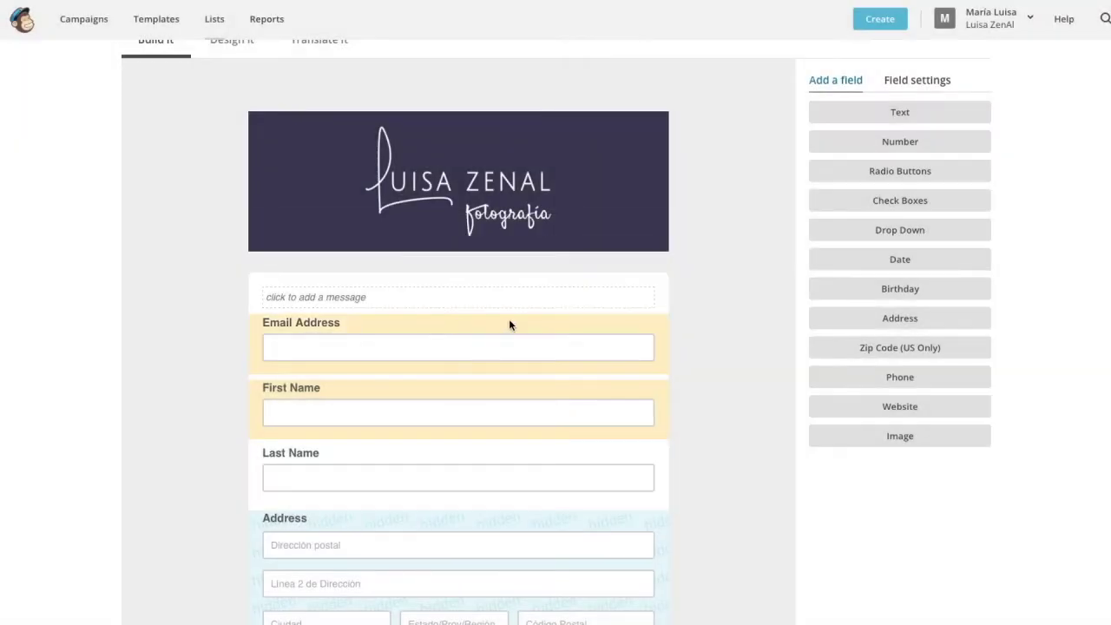
Change the Email Address field's label to "Correo electrónico" in its field settings.
{"action": "scroll", "coordinate": [509, 325], "scroll_direction": "down", "scroll_amount": 1}
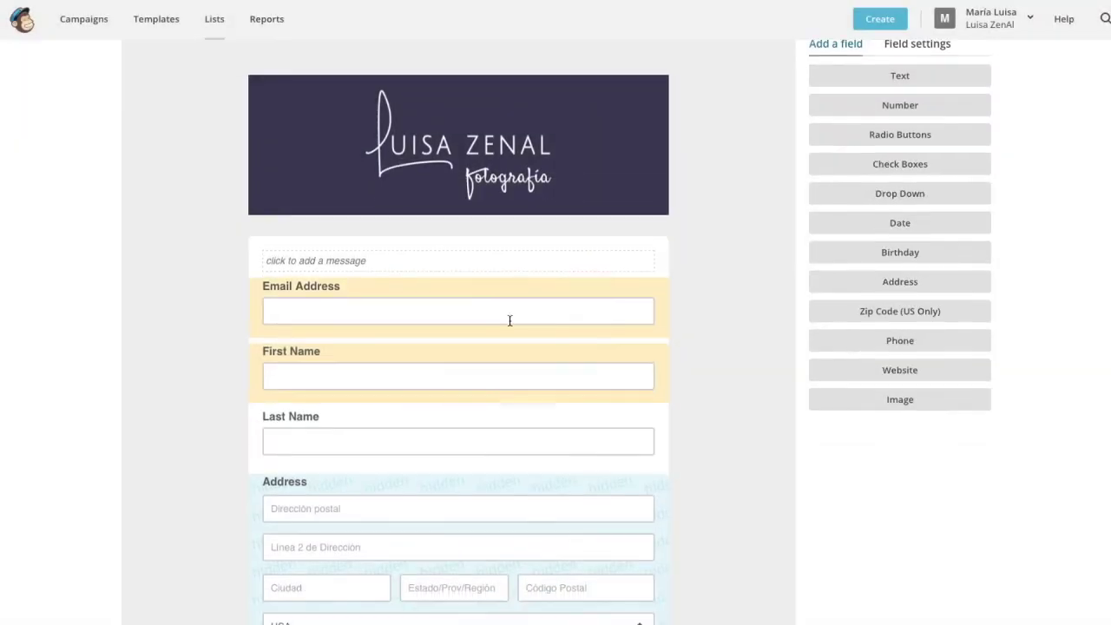
{"action": "left_click", "coordinate": [400, 294]}
{"action": "scroll", "coordinate": [828, 199], "scroll_direction": "up", "scroll_amount": 3}
{"action": "scroll", "coordinate": [842, 251], "scroll_direction": "down", "scroll_amount": 3}
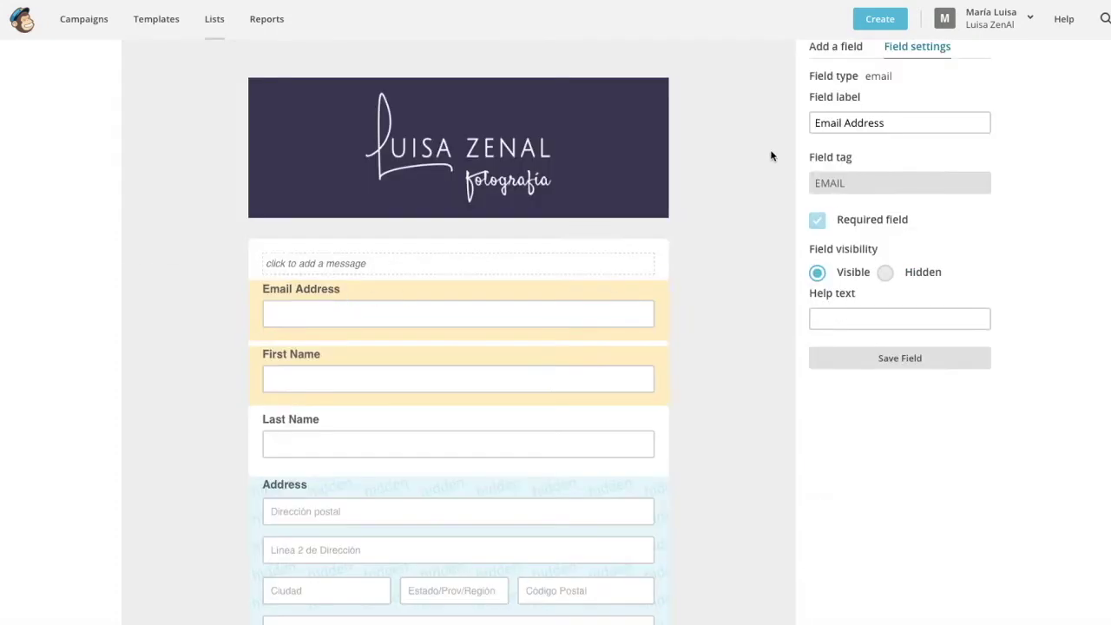
{"action": "left_click_drag", "start_coordinate": [906, 123], "coordinate": [797, 122]}
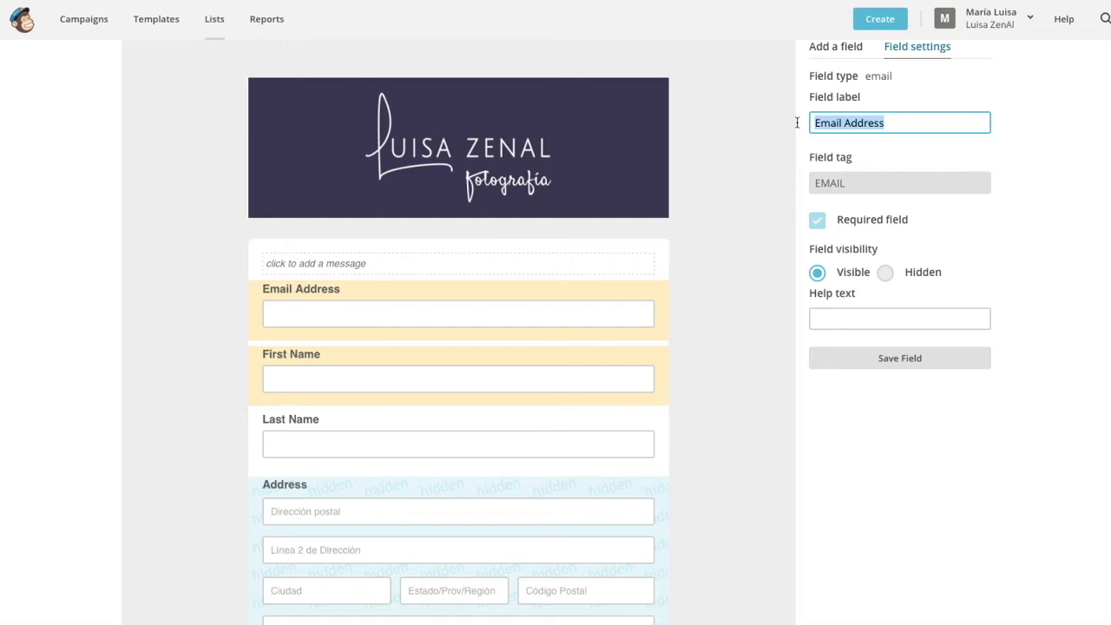
{"action": "type", "text": "Correo electrónico"}
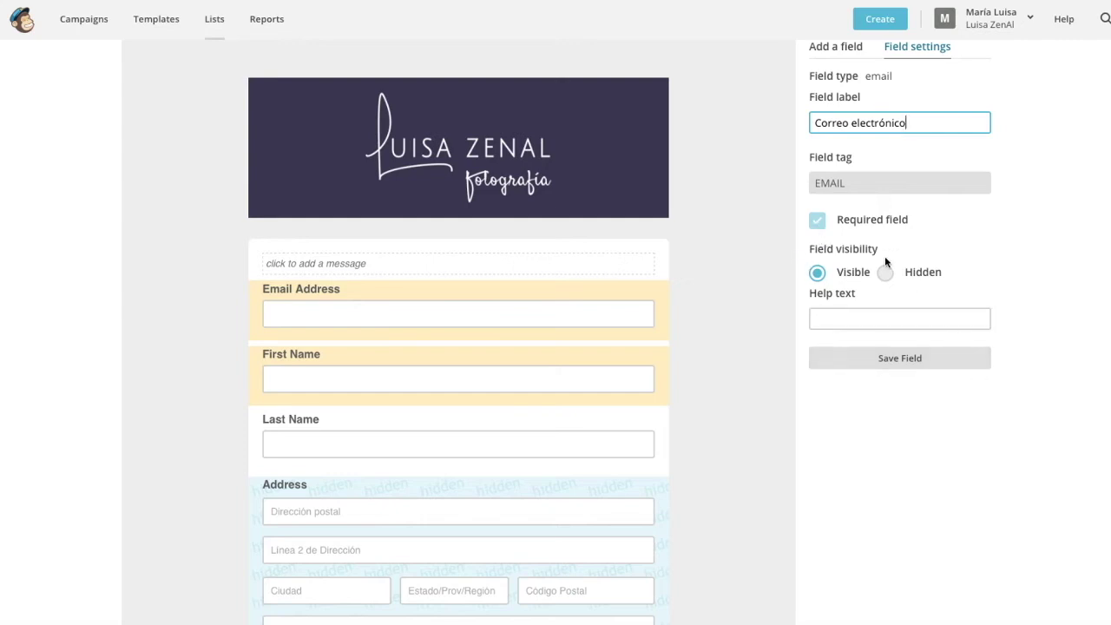
{"action": "scroll", "coordinate": [845, 360], "scroll_direction": "down", "scroll_amount": 1}
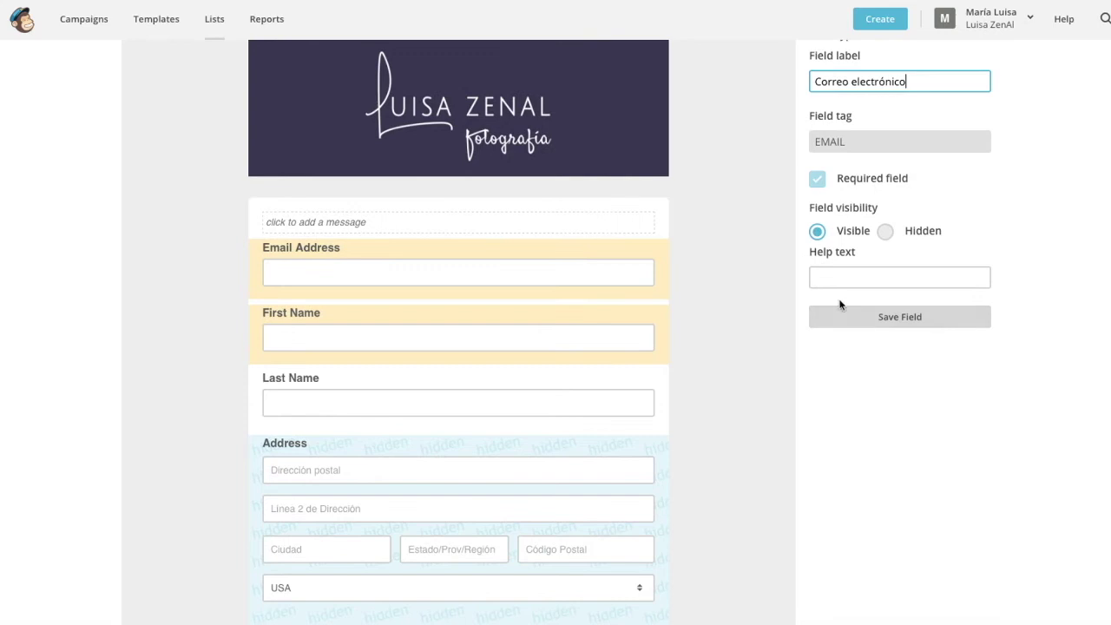
{"action": "left_click", "coordinate": [833, 280]}
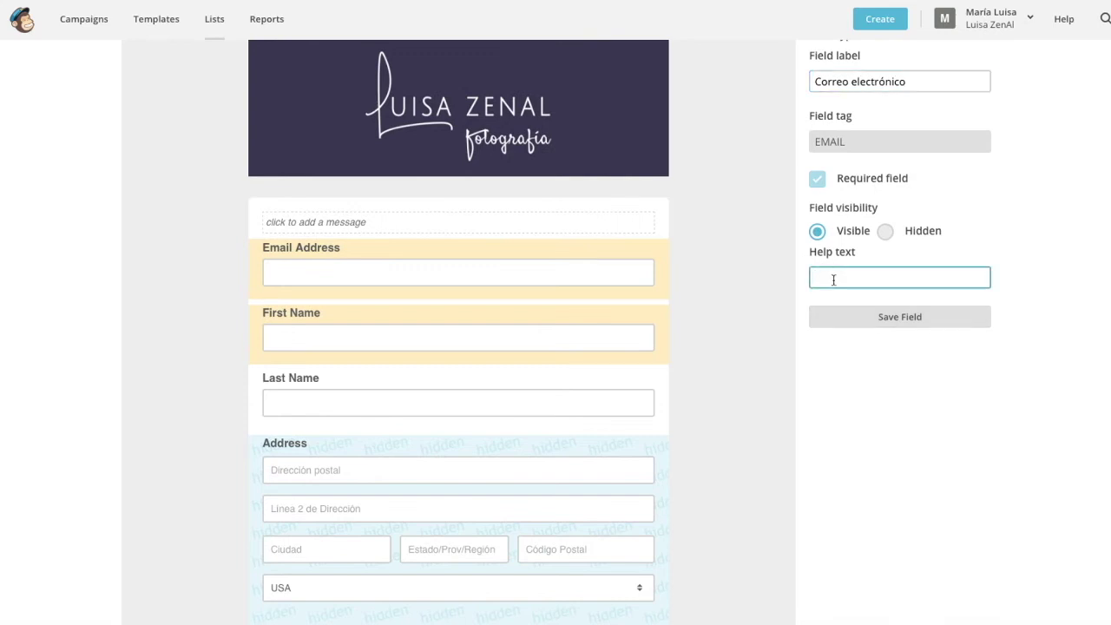
{"action": "type", "text": "aqui"}
{"action": "key", "text": "BackSpace"}
{"action": "key", "text": "BackSpace"}
{"action": "key", "text": "BackSpace"}
{"action": "key", "text": "BackSpace"}
Save the email field's settings, and relabel the First Name field as "Nombre" and save it.
{"action": "left_click", "coordinate": [868, 323]}
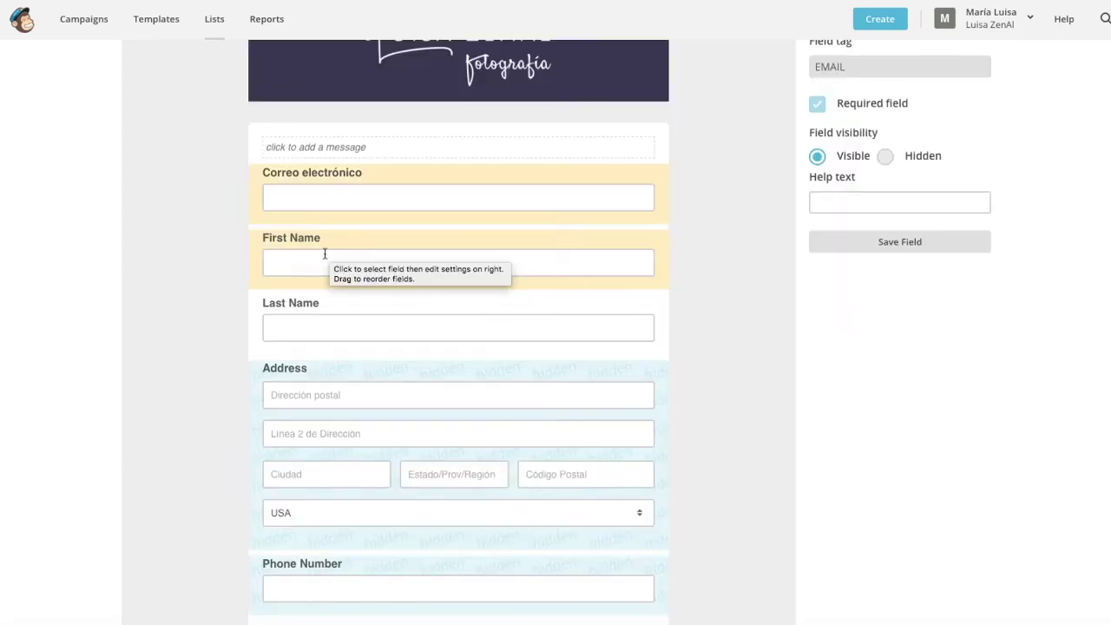
{"action": "left_click", "coordinate": [332, 246]}
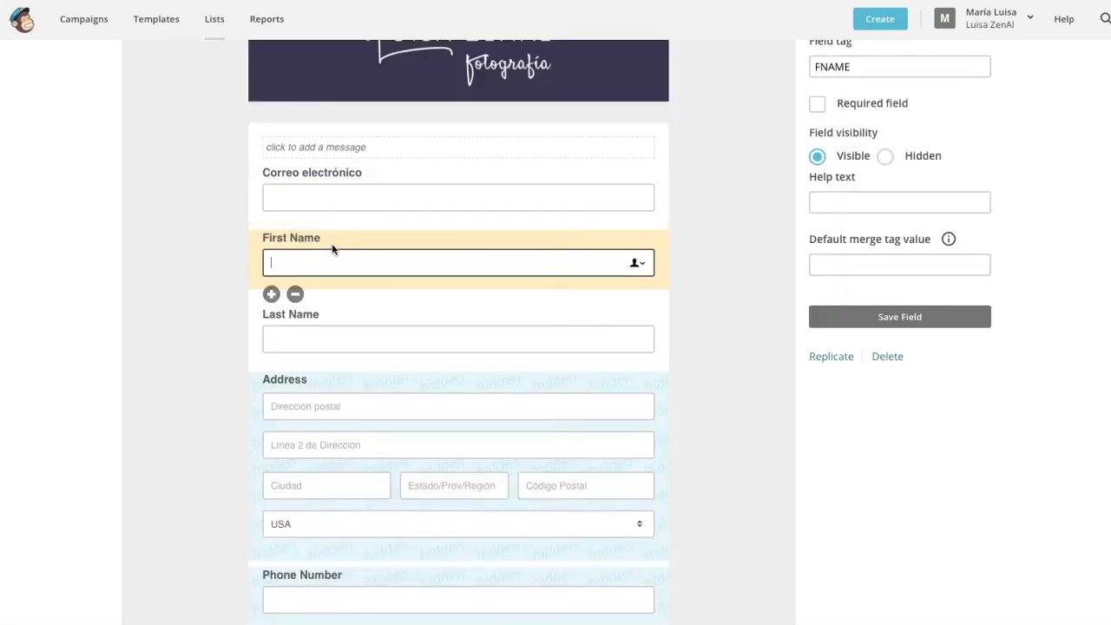
{"action": "scroll", "coordinate": [924, 254], "scroll_direction": "up", "scroll_amount": 3}
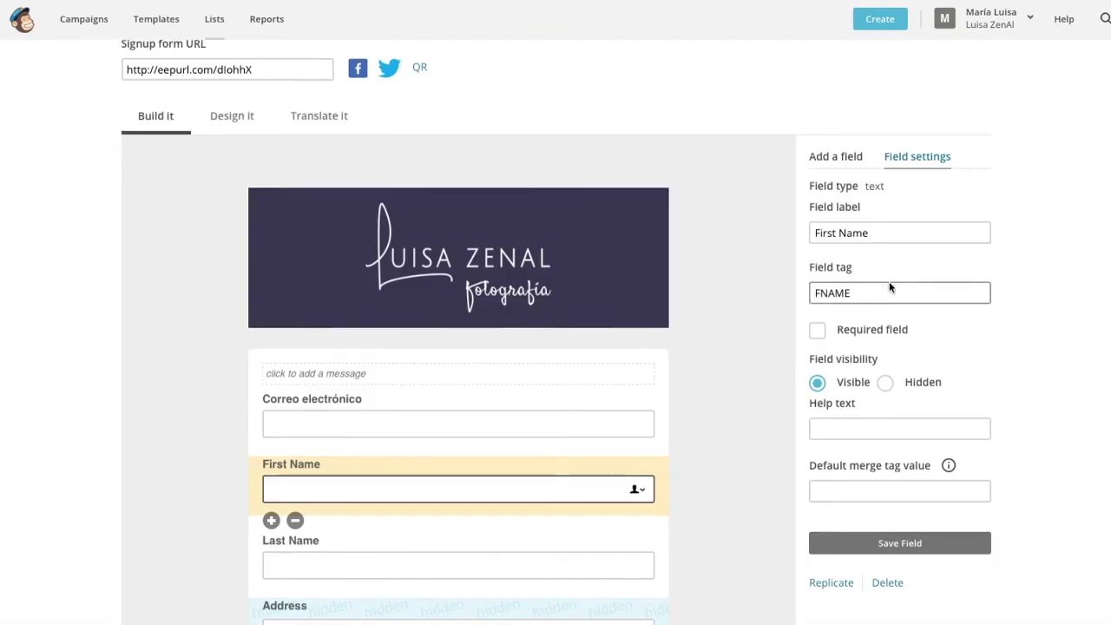
{"action": "scroll", "coordinate": [889, 286], "scroll_direction": "down", "scroll_amount": 1}
{"action": "left_click_drag", "start_coordinate": [885, 206], "coordinate": [808, 212]}
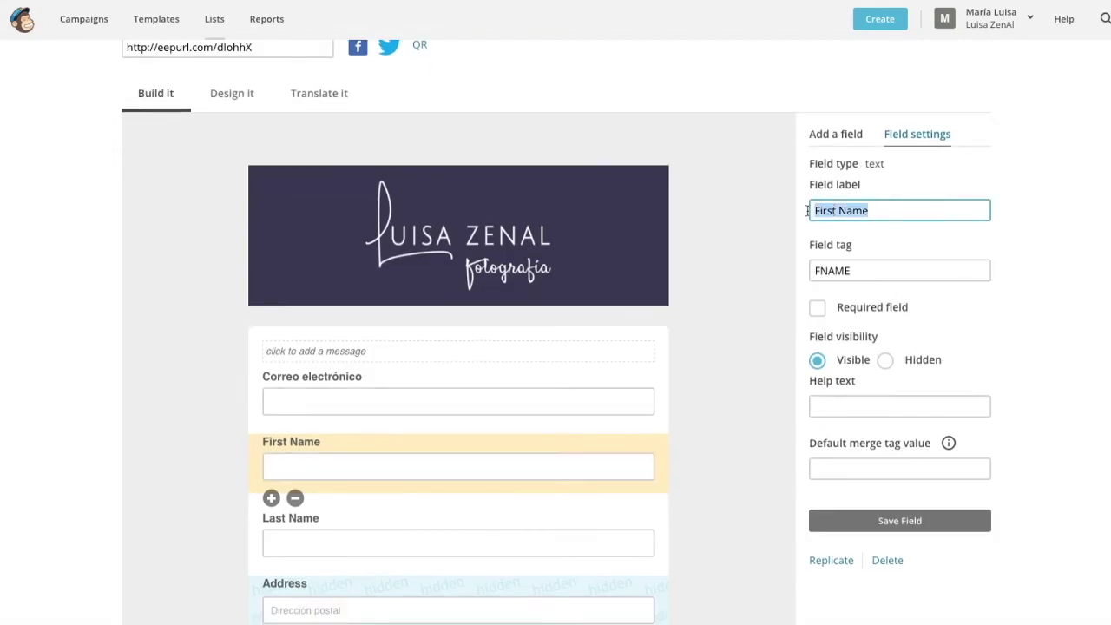
{"action": "type", "text": "Nombre"}
{"action": "scroll", "coordinate": [812, 208], "scroll_direction": "down", "scroll_amount": 2}
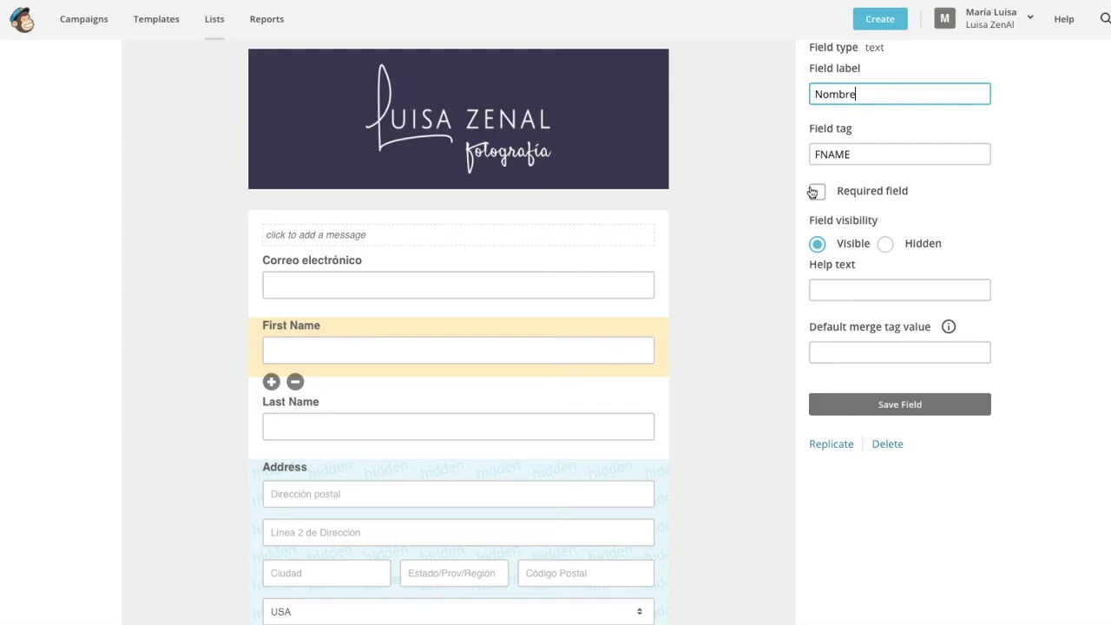
{"action": "left_click", "coordinate": [921, 407]}
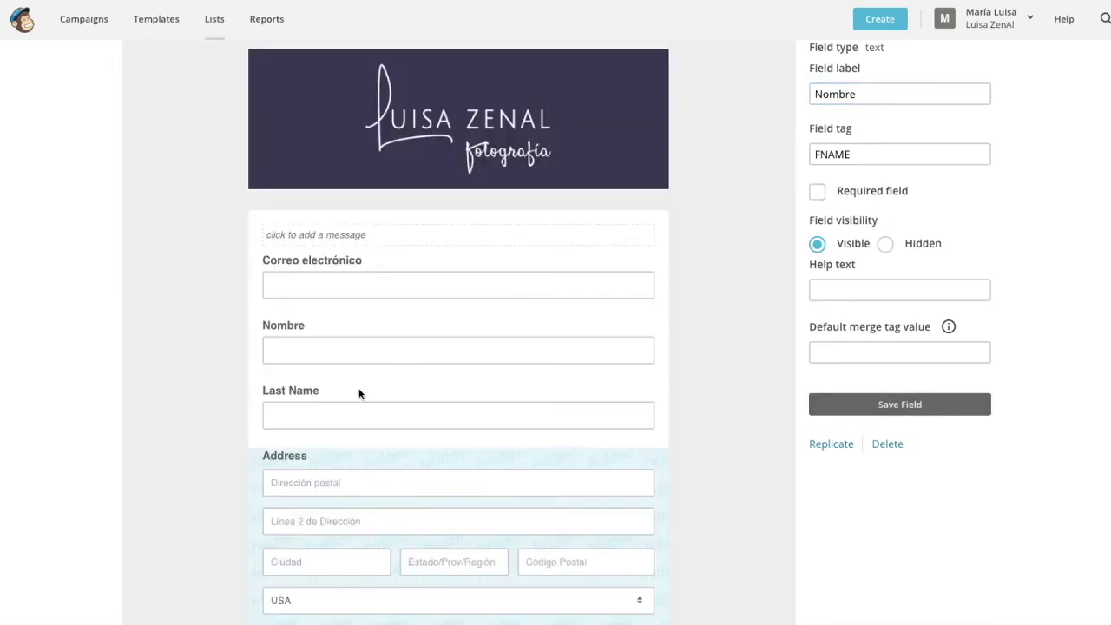
Delete the Last Name field from the signup form, confirming with DELETE.
{"action": "left_click", "coordinate": [280, 398]}
{"action": "left_click", "coordinate": [296, 444]}
{"action": "type", "text": "DELE"}
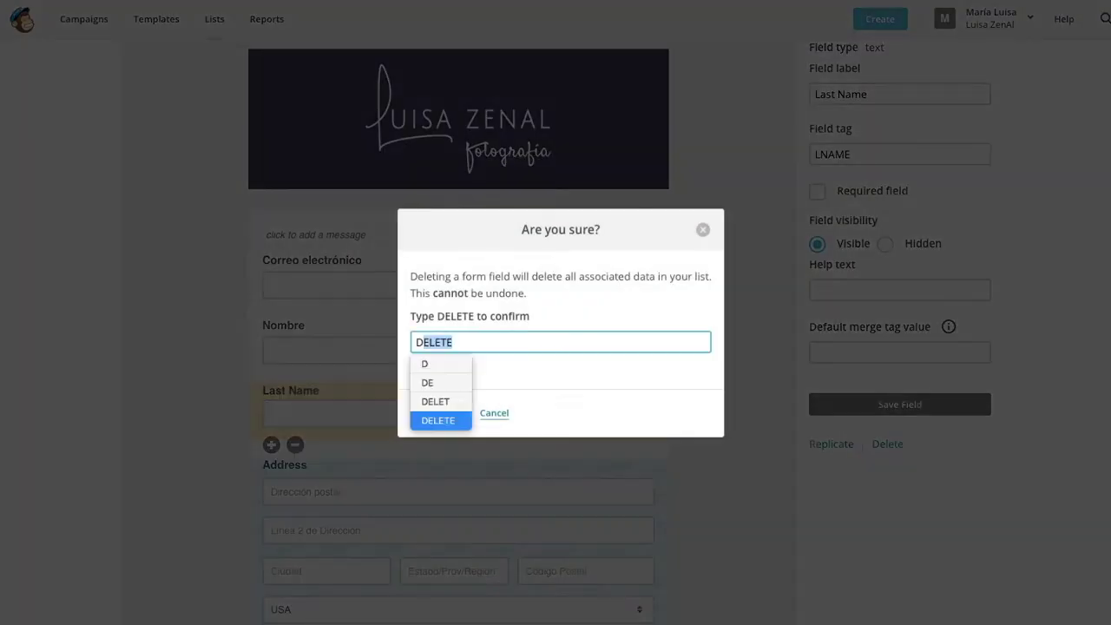
{"action": "type", "text": "TE"}
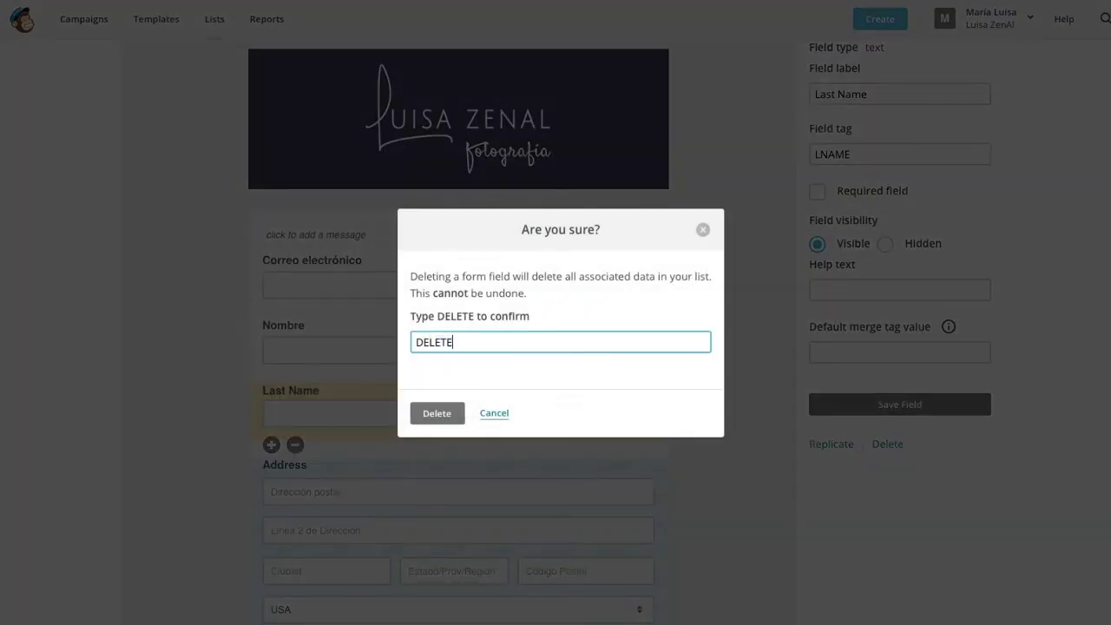
{"action": "left_click", "coordinate": [437, 415]}
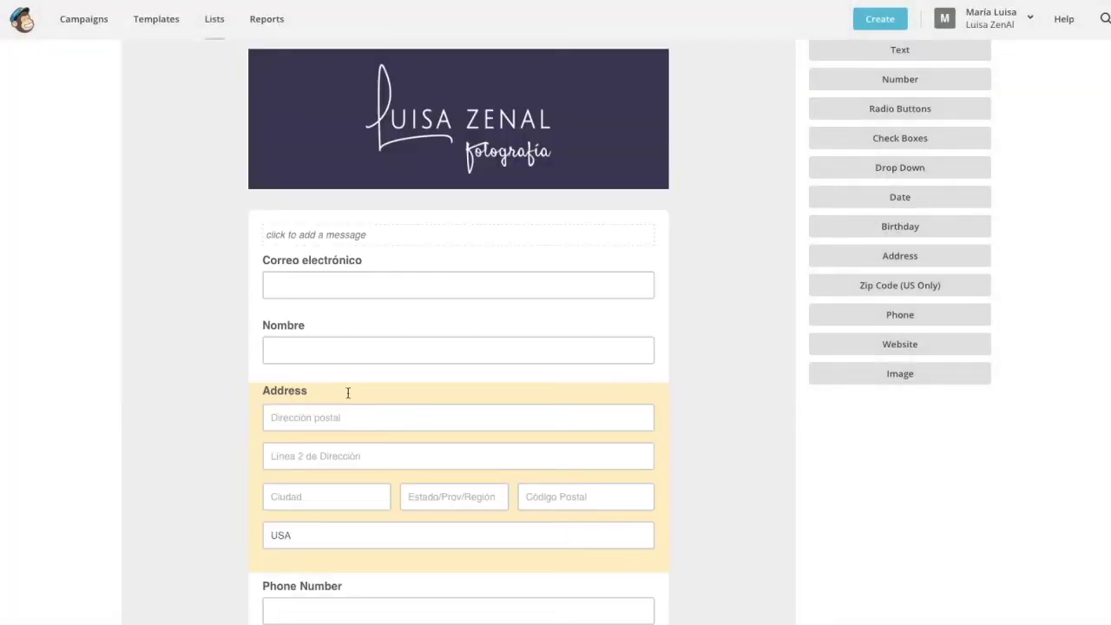
Move the Nombre field above Correo electrónico, and delete the hidden Address and Phone Number fields.
{"action": "scroll", "coordinate": [343, 388], "scroll_direction": "down", "scroll_amount": 1}
{"action": "left_click_drag", "start_coordinate": [266, 289], "coordinate": [263, 228]}
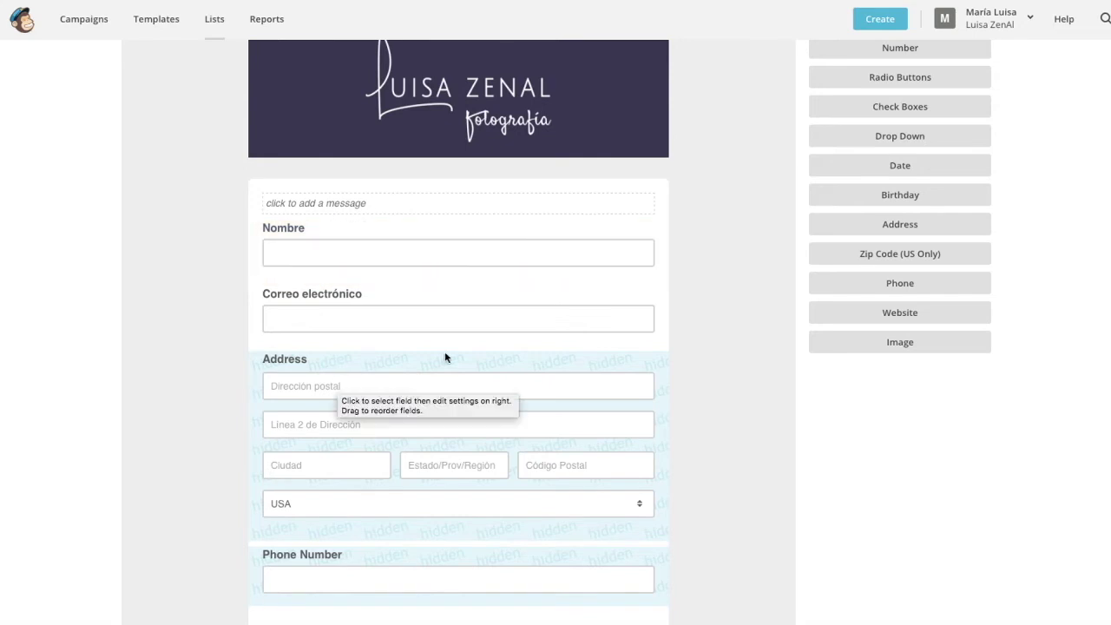
{"action": "left_click", "coordinate": [390, 363]}
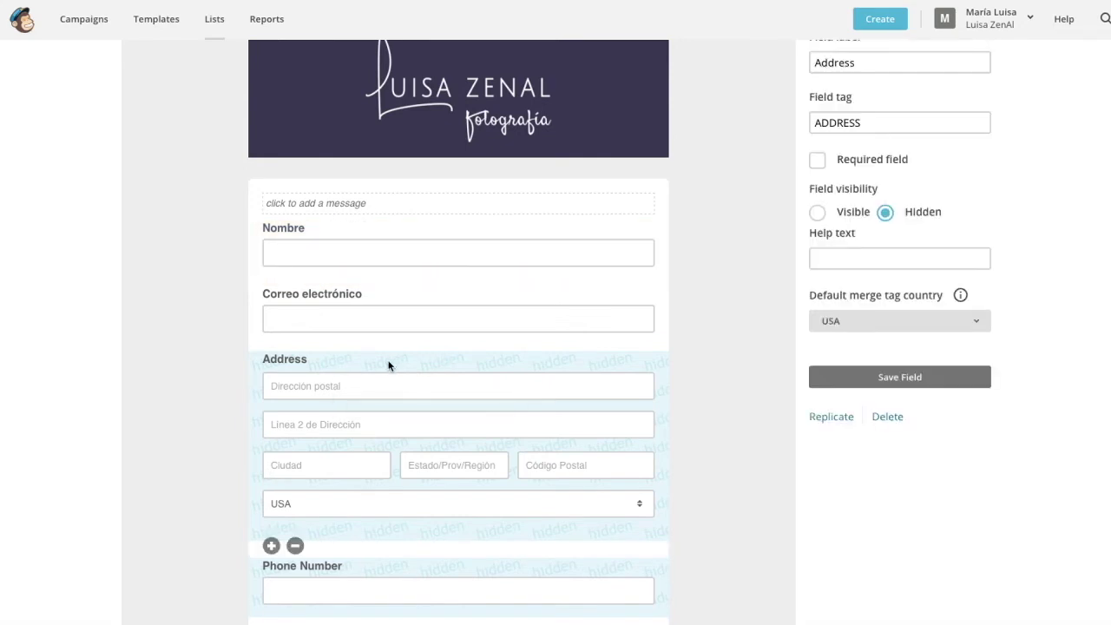
{"action": "left_click", "coordinate": [295, 546]}
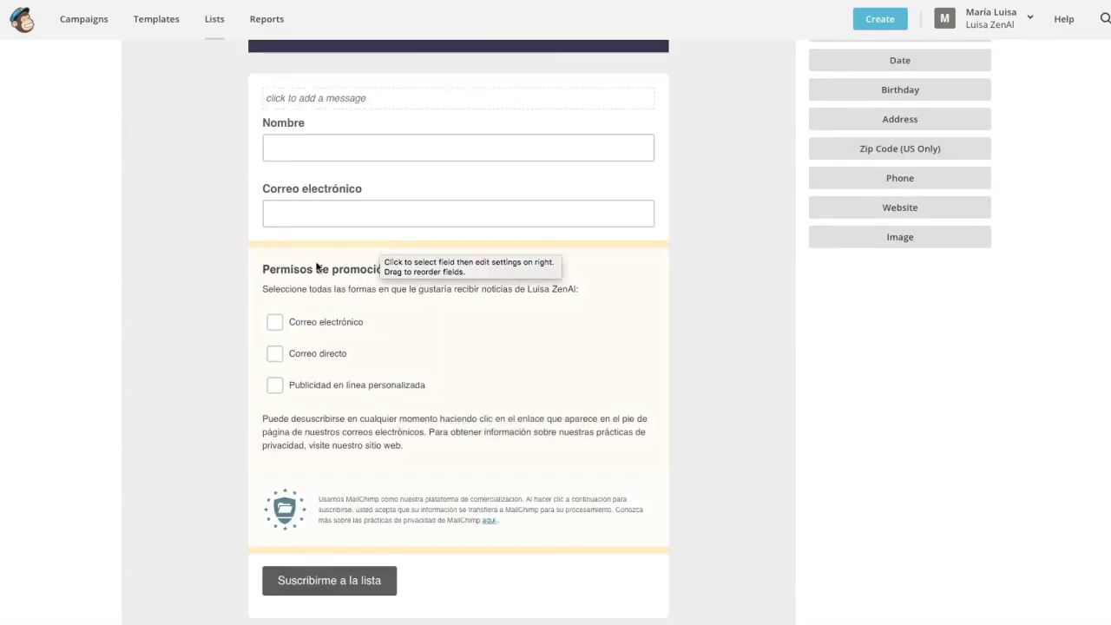
Delete the options Publicidad en línea personalizada and Correo directo from the Permisos de promoción field, confirming each with DELETE.
{"action": "left_click", "coordinate": [324, 259]}
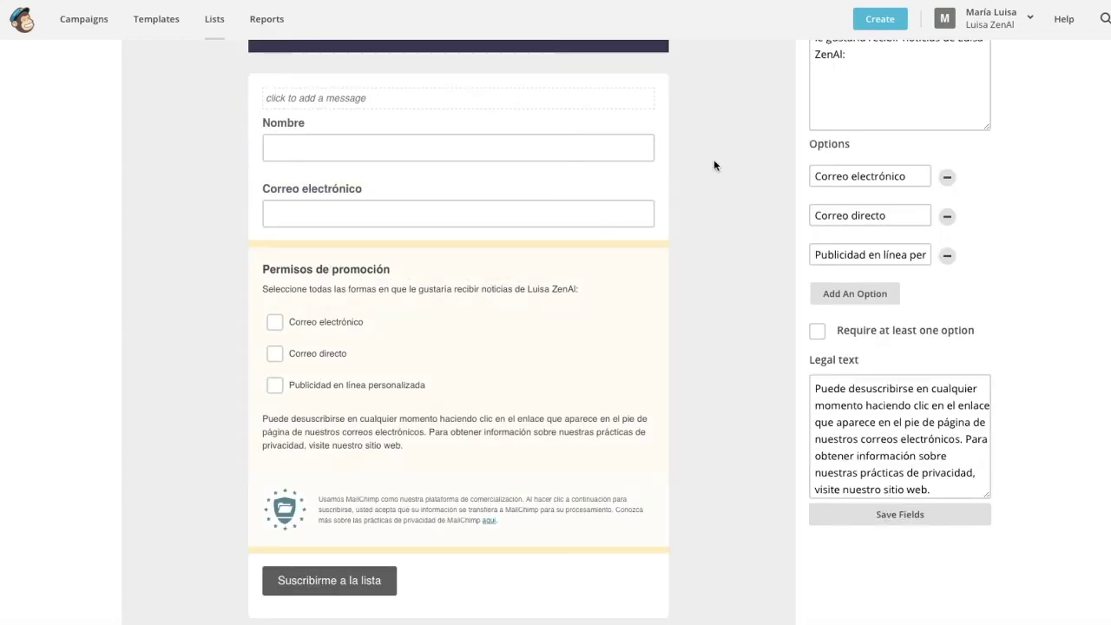
{"action": "scroll", "coordinate": [997, 218], "scroll_direction": "up", "scroll_amount": 3}
{"action": "scroll", "coordinate": [405, 596], "scroll_direction": "down", "scroll_amount": 1}
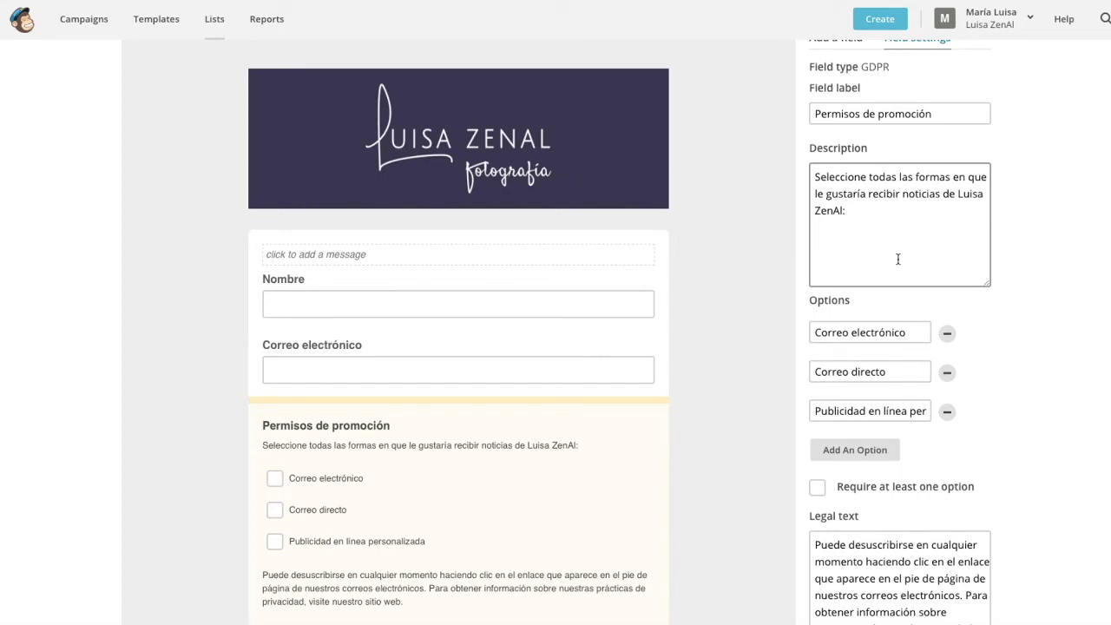
{"action": "left_click", "coordinate": [946, 414]}
{"action": "left_click", "coordinate": [421, 340]}
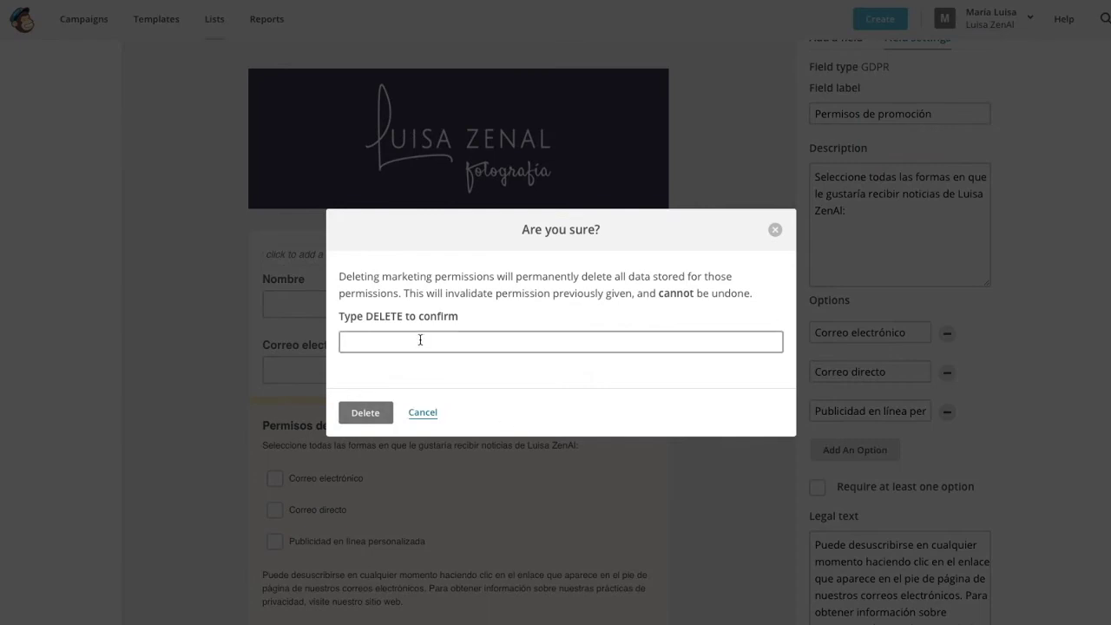
{"action": "type", "text": "DELETE"}
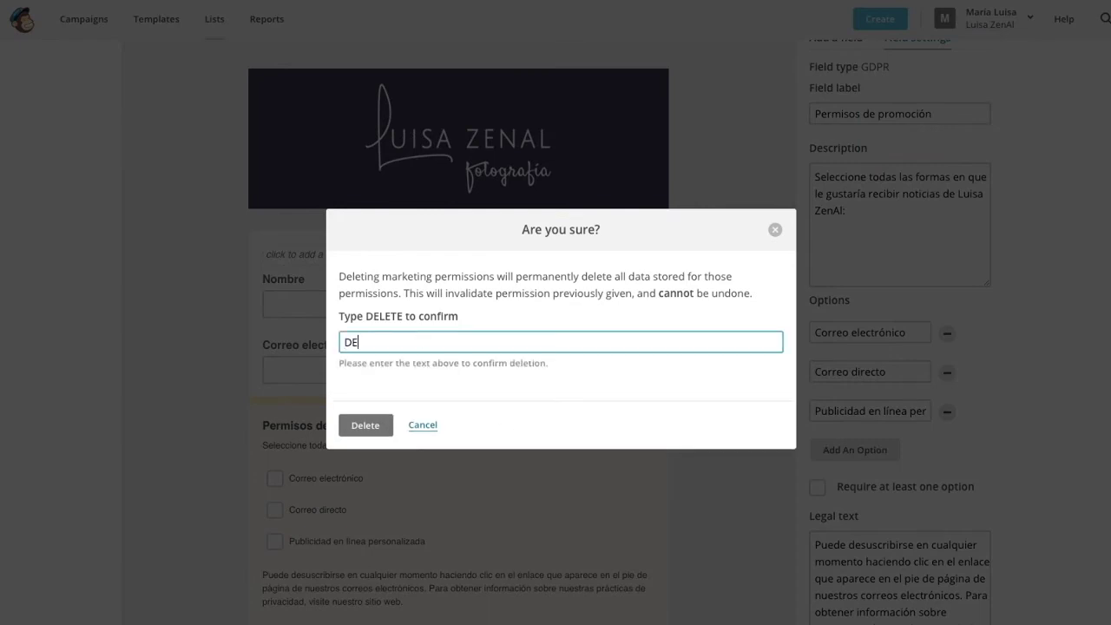
{"action": "left_click", "coordinate": [350, 432]}
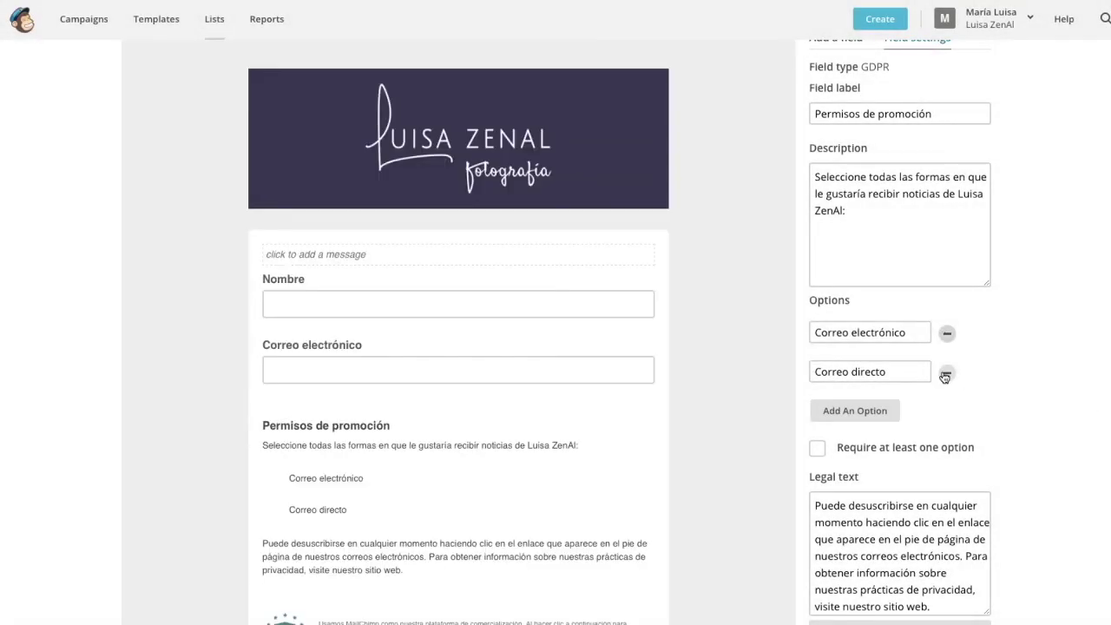
{"action": "left_click", "coordinate": [945, 376]}
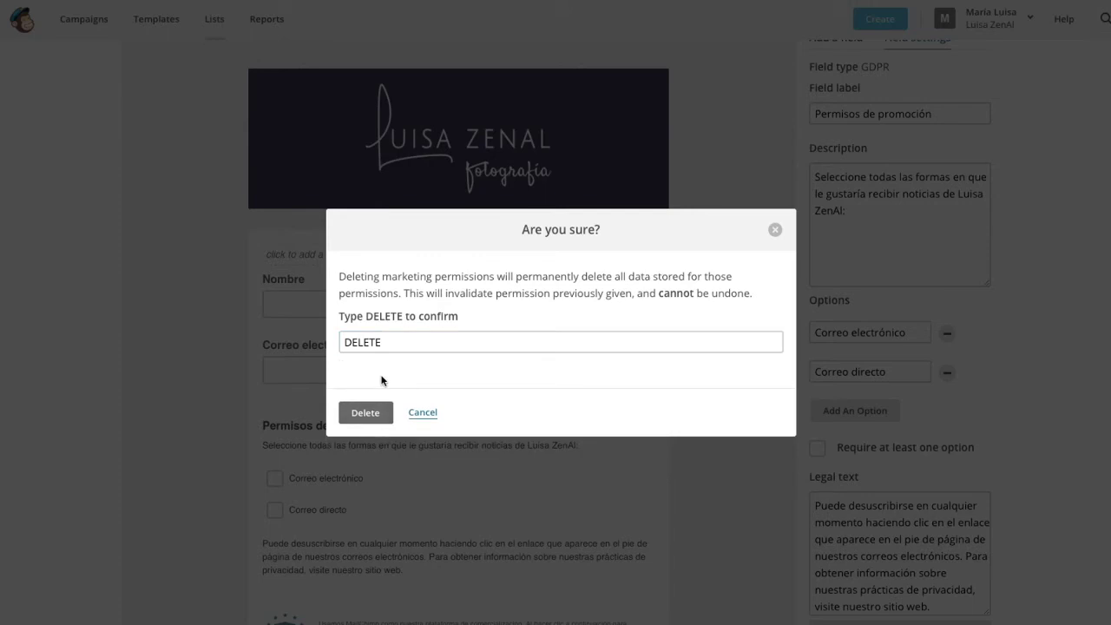
{"action": "left_click", "coordinate": [365, 412]}
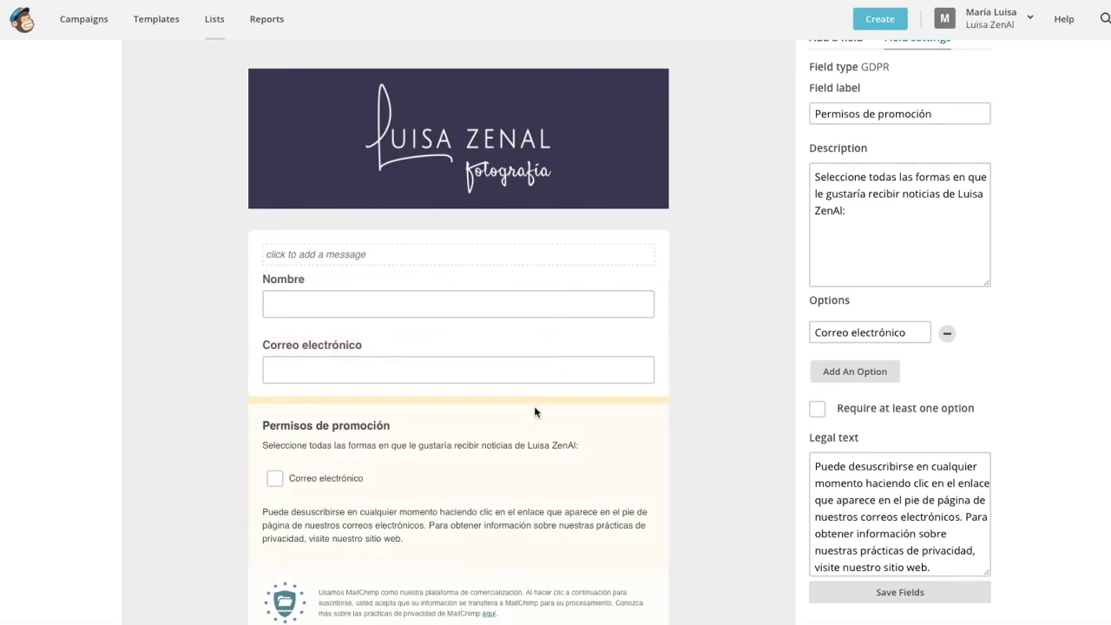
Replace the Permisos de promoción description with "Tu información será utilizada para enviarte boletines de correo electrónico con noticias, promociones y oportunidades de colaborar:".
{"action": "scroll", "coordinate": [517, 483], "scroll_direction": "down", "scroll_amount": 1}
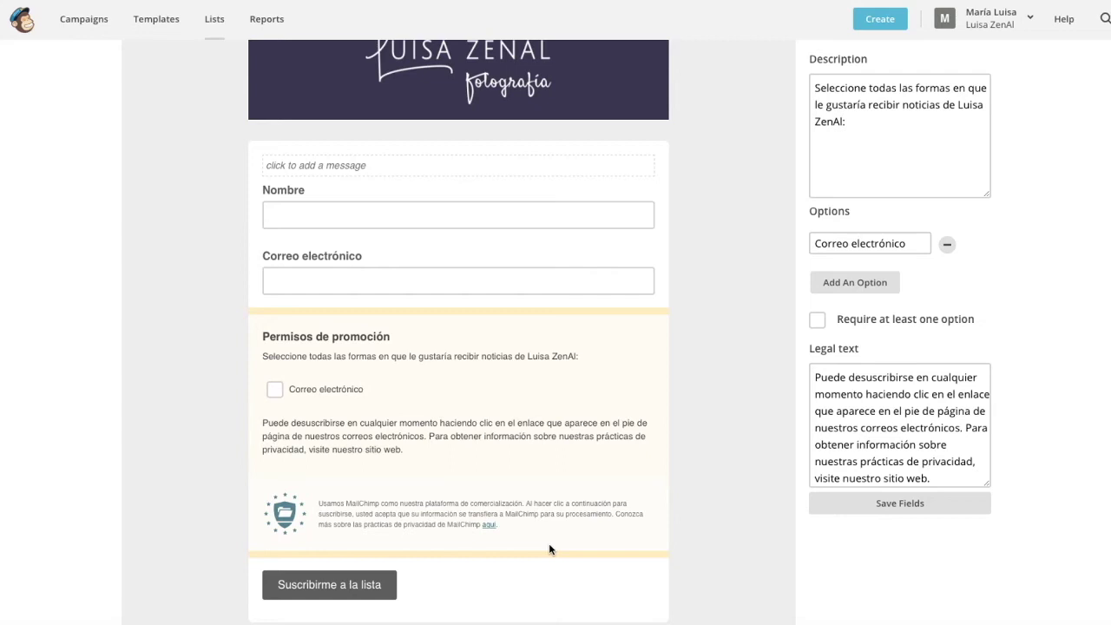
{"action": "left_click", "coordinate": [845, 124]}
{"action": "left_click_drag", "start_coordinate": [843, 122], "coordinate": [809, 85]}
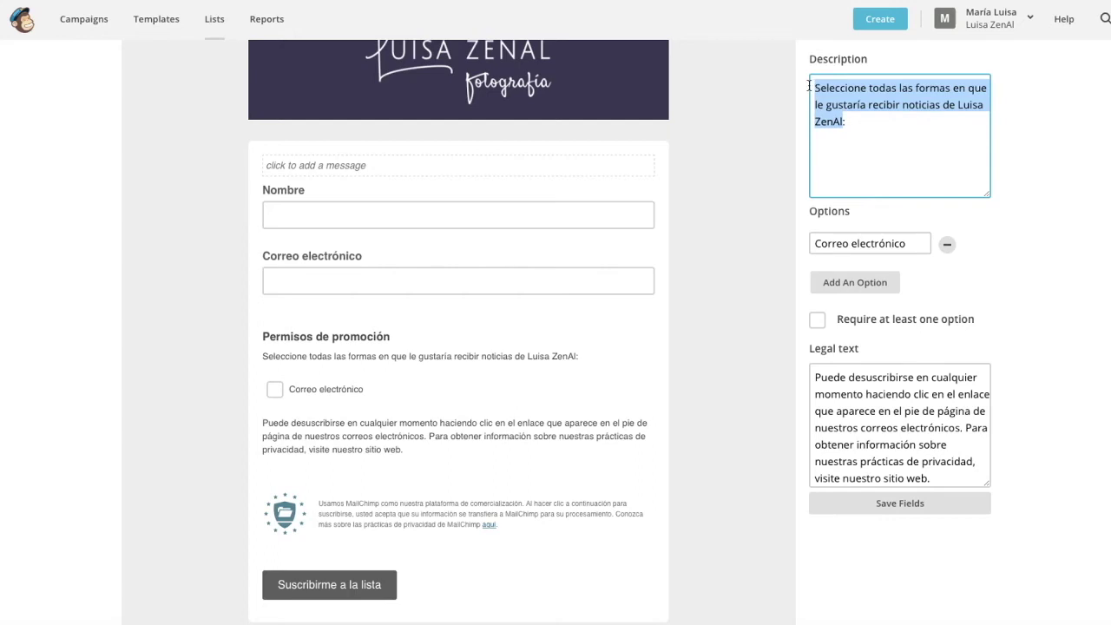
{"action": "type", "text": "Tu información será utilizada para enviarte boletines de correo electrónico con noticias, promociones y oportunidades de colaborar"}
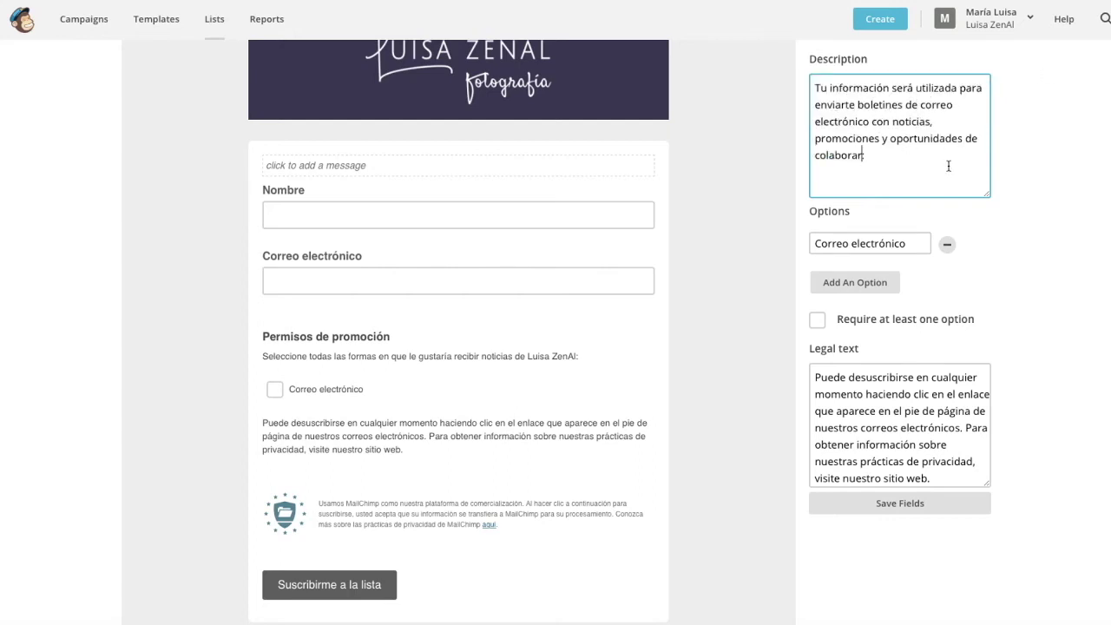
Rename the remaining Correo electrónico permission option as "Sí", without requiring at least one option.
{"action": "left_click_drag", "start_coordinate": [910, 243], "coordinate": [808, 240]}
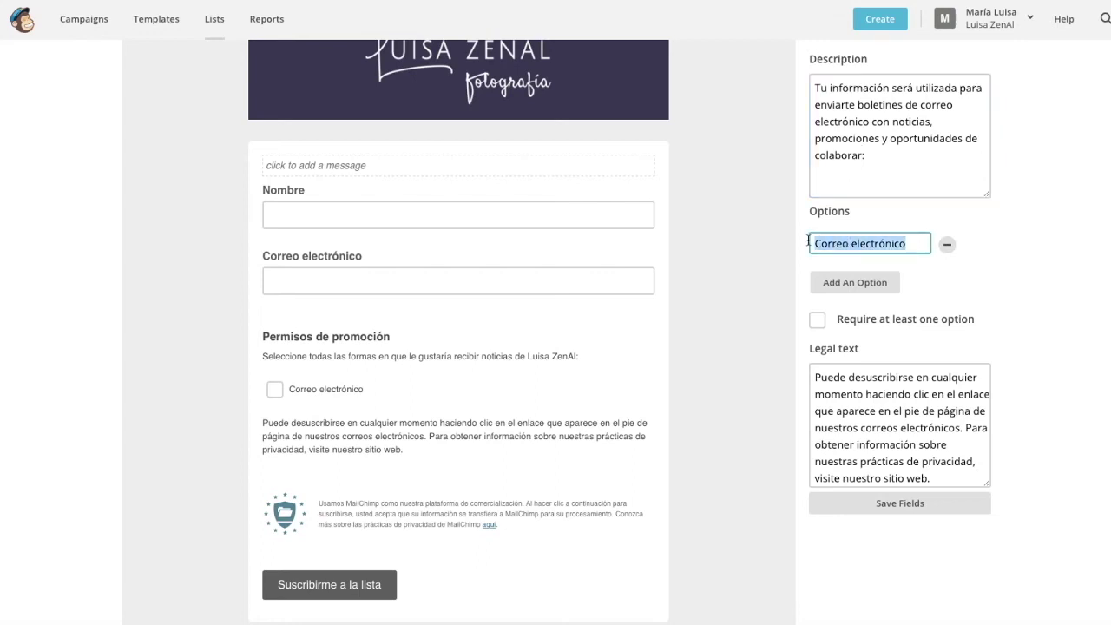
{"action": "type", "text": "S"}
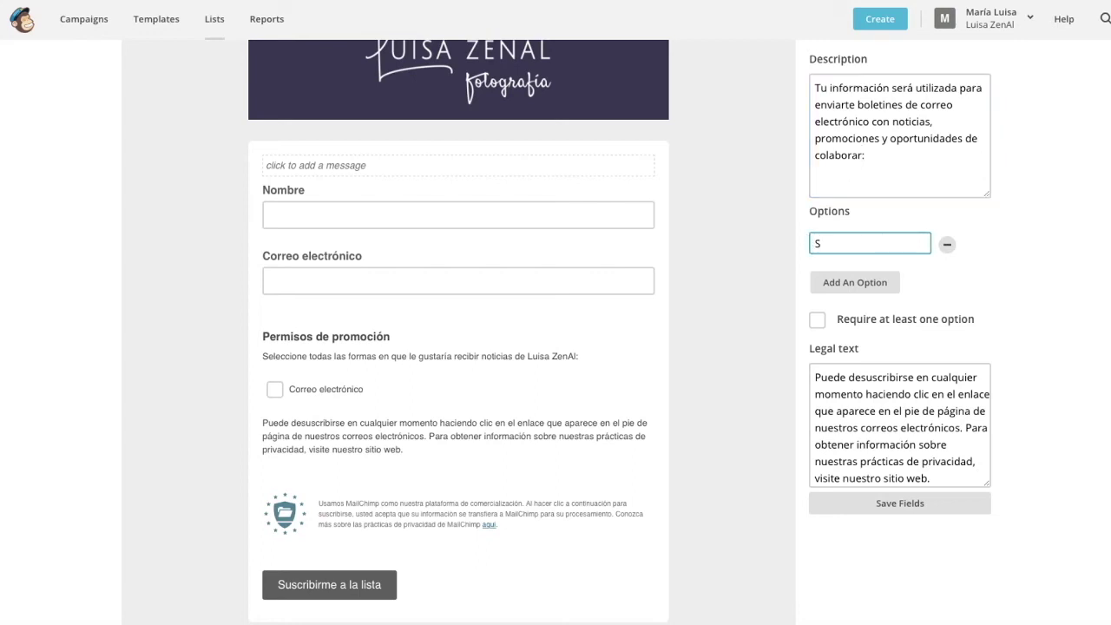
{"action": "type", "text": "í"}
{"action": "left_click", "coordinate": [818, 321]}
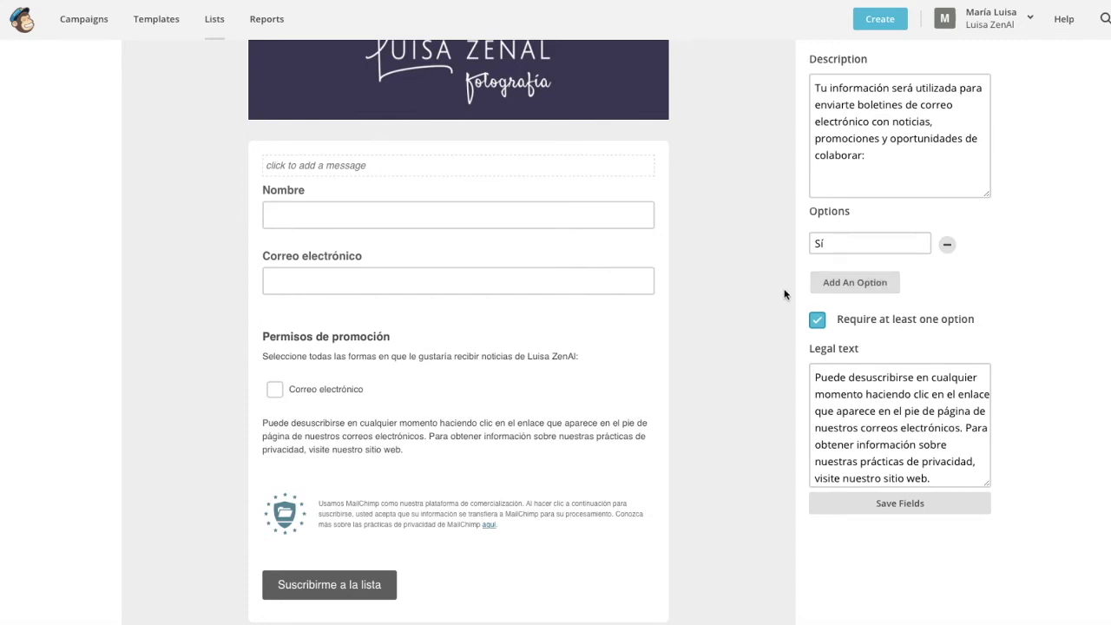
{"action": "left_click", "coordinate": [816, 323]}
{"action": "left_click", "coordinate": [826, 242]}
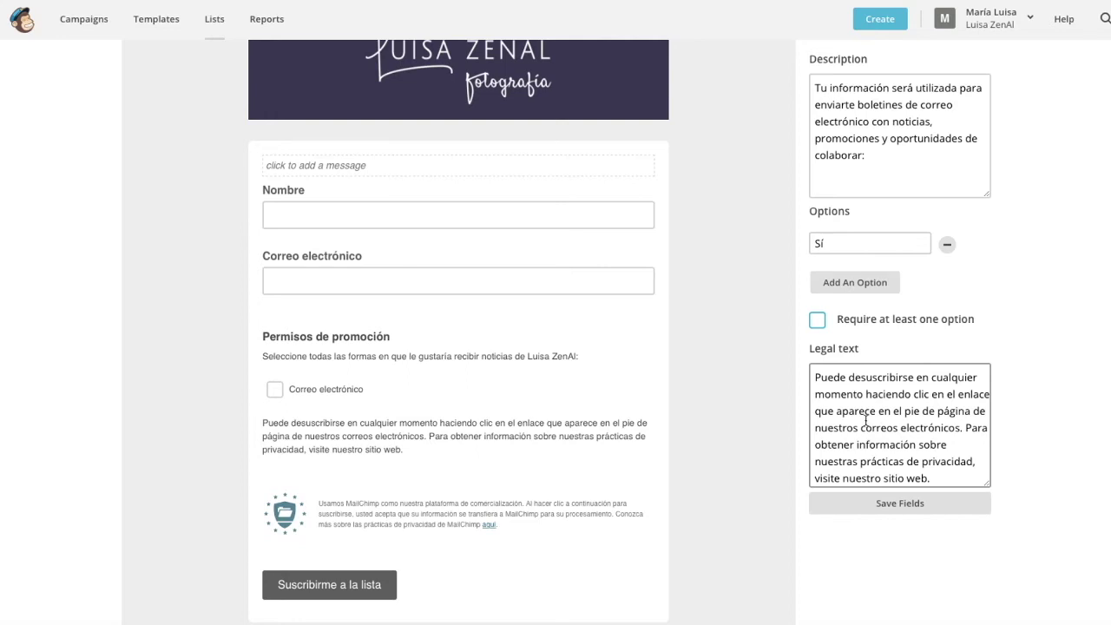
Reword the legal text to "Puedes desuscribirte", "mis correos electrónicos", "mis prácticas de privacidad" and "visita mi sitio web", and save the fields.
{"action": "scroll", "coordinate": [866, 422], "scroll_direction": "down", "scroll_amount": 2}
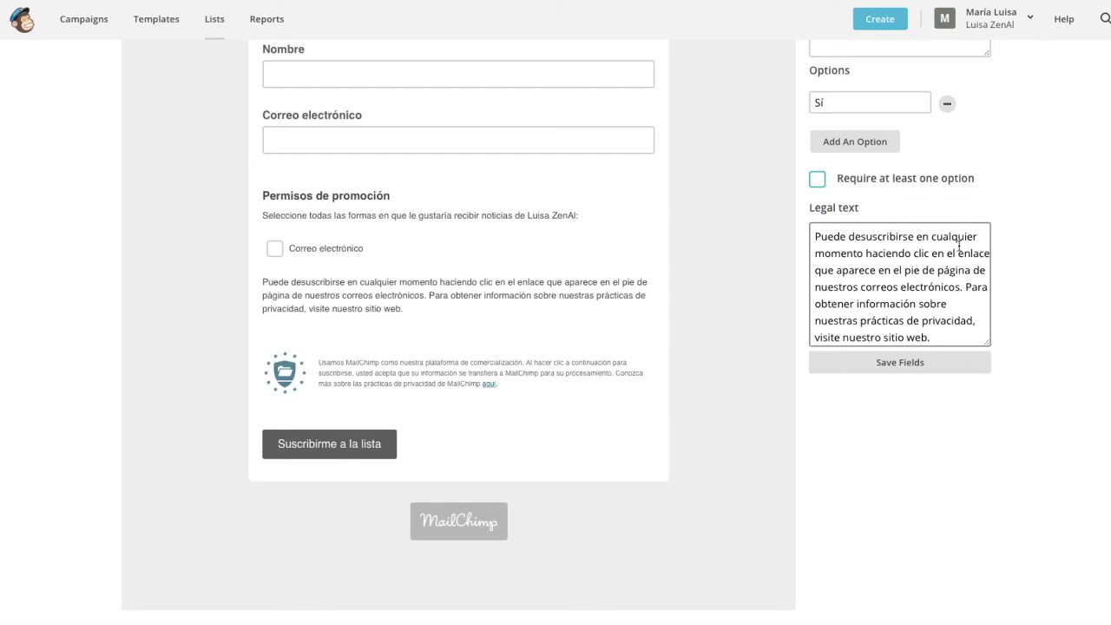
{"action": "left_click", "coordinate": [876, 362]}
{"action": "left_click", "coordinate": [846, 237]}
{"action": "type", "text": "s"}
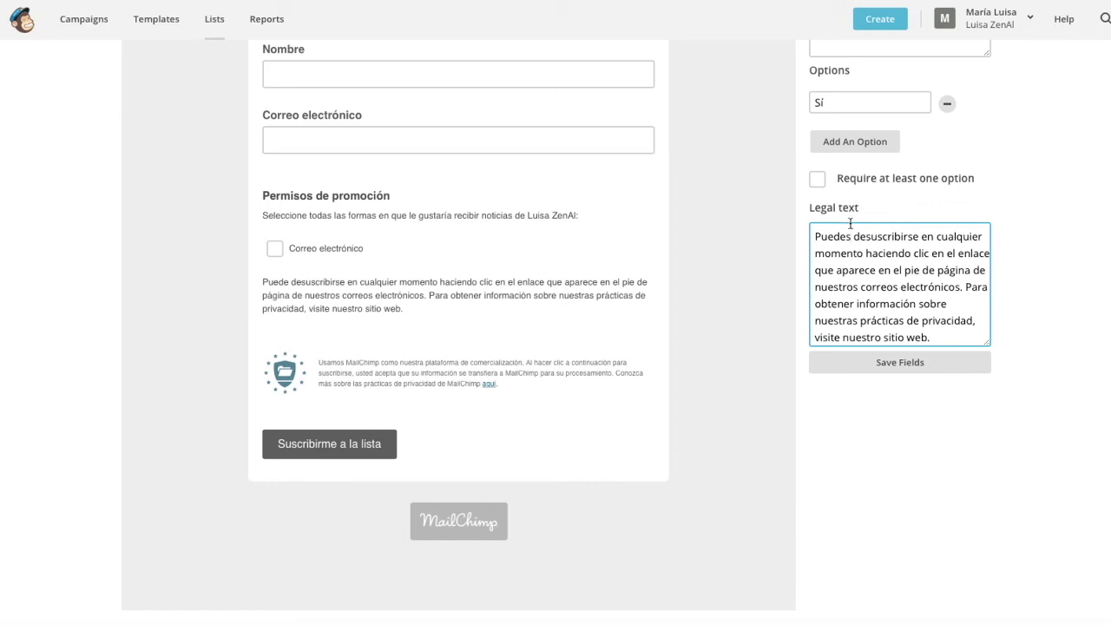
{"action": "left_click", "coordinate": [908, 242]}
{"action": "key", "text": "BackSpace"}
{"action": "type", "text": "t"}
{"action": "left_click_drag", "start_coordinate": [860, 290], "coordinate": [814, 289]}
{"action": "type", "text": "mis"}
{"action": "left_click", "coordinate": [904, 363]}
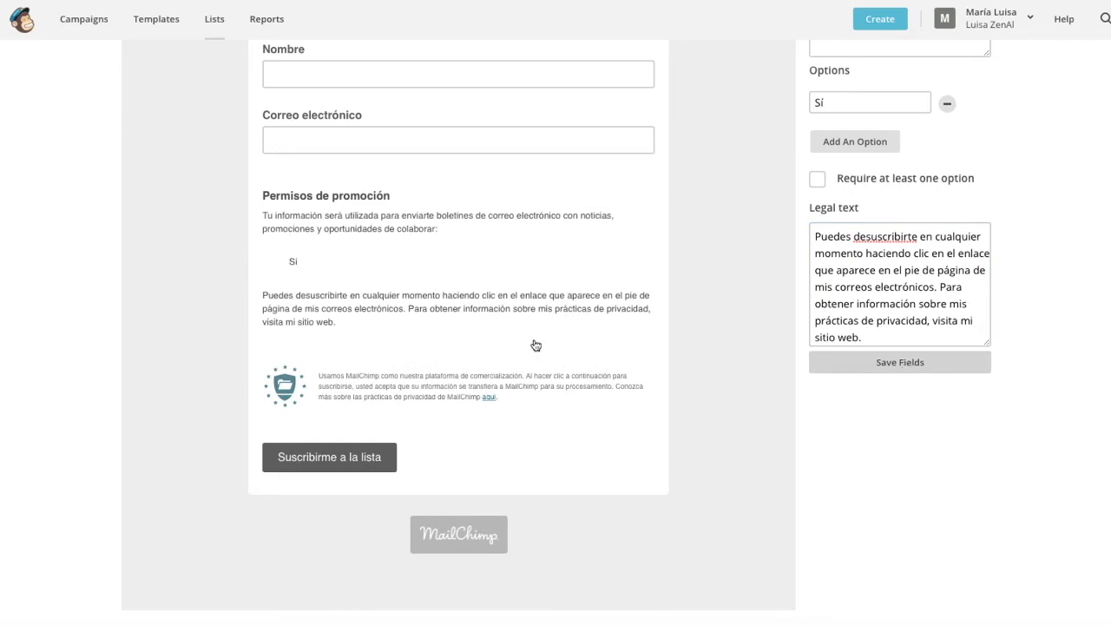
Change the signup form's page background to the light blue brand colour and review the body's background design.
{"action": "scroll", "coordinate": [535, 345], "scroll_direction": "up", "scroll_amount": 5}
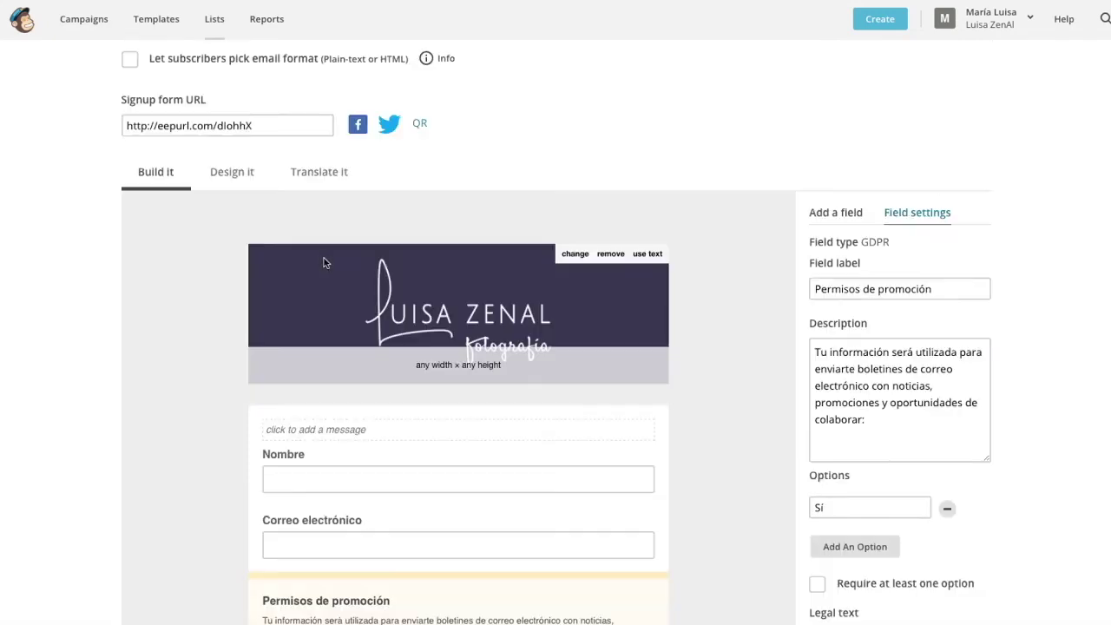
{"action": "left_click", "coordinate": [236, 174]}
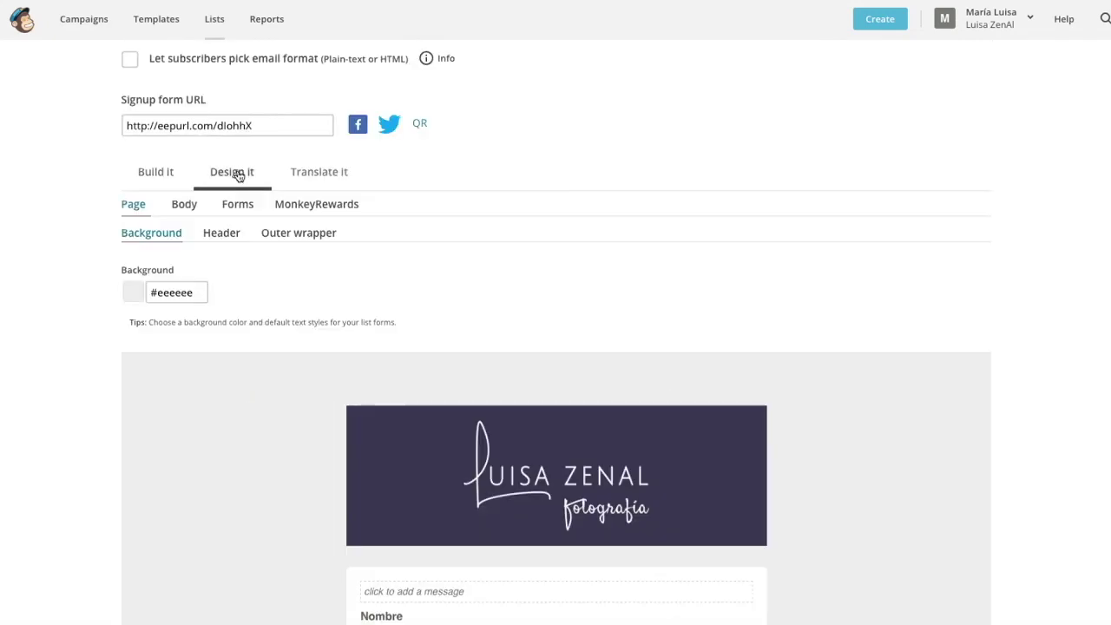
{"action": "scroll", "coordinate": [284, 306], "scroll_direction": "down", "scroll_amount": 1}
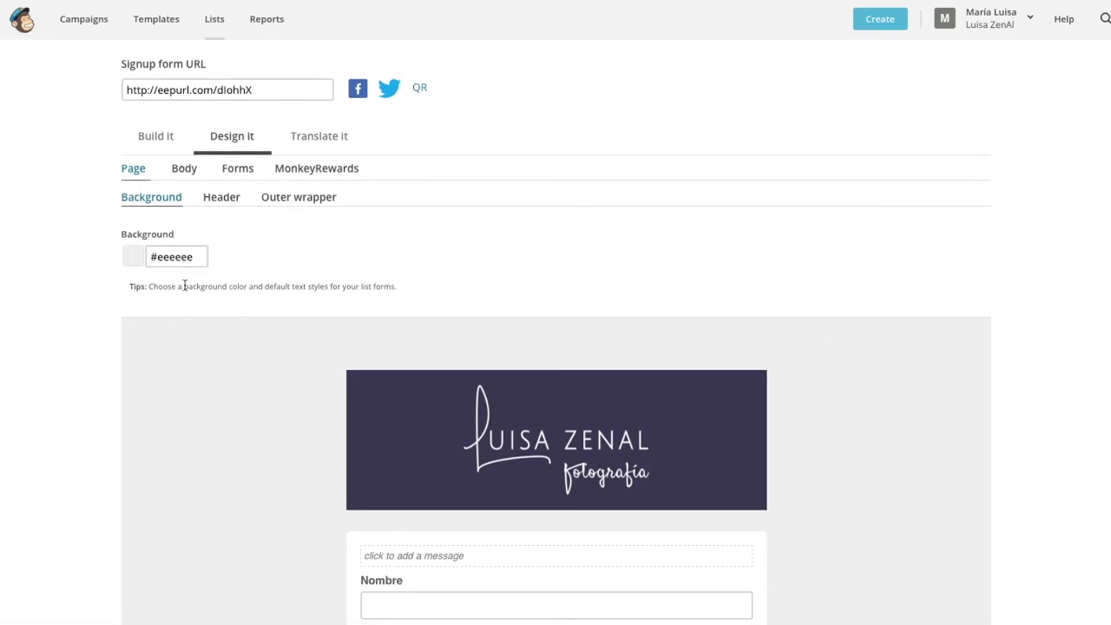
{"action": "scroll", "coordinate": [846, 539], "scroll_direction": "down", "scroll_amount": 1}
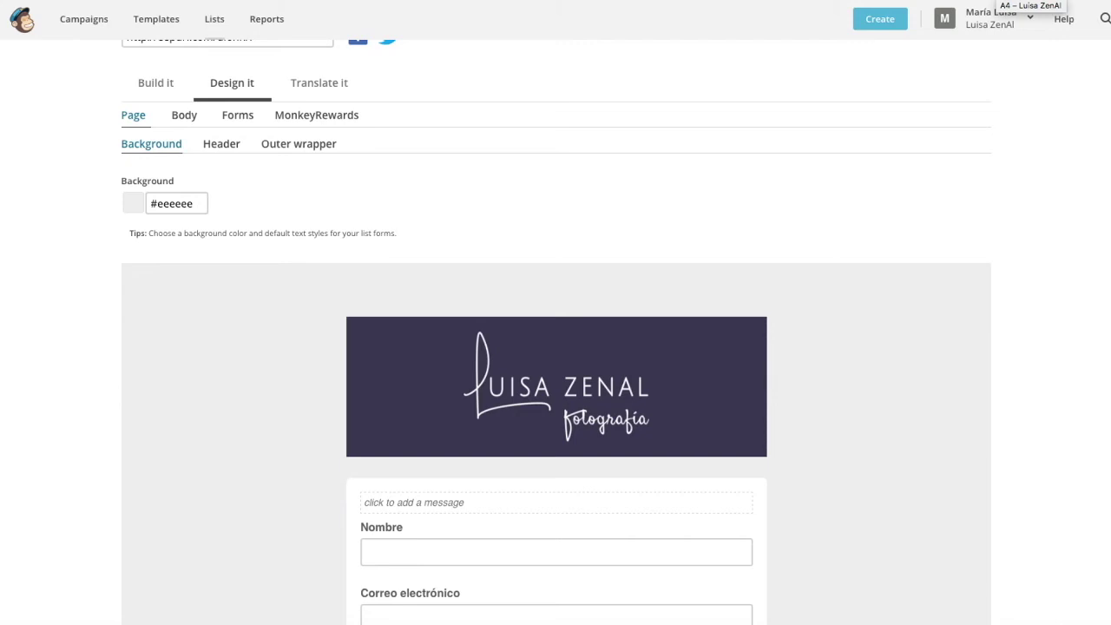
{"action": "left_click", "coordinate": [184, 115]}
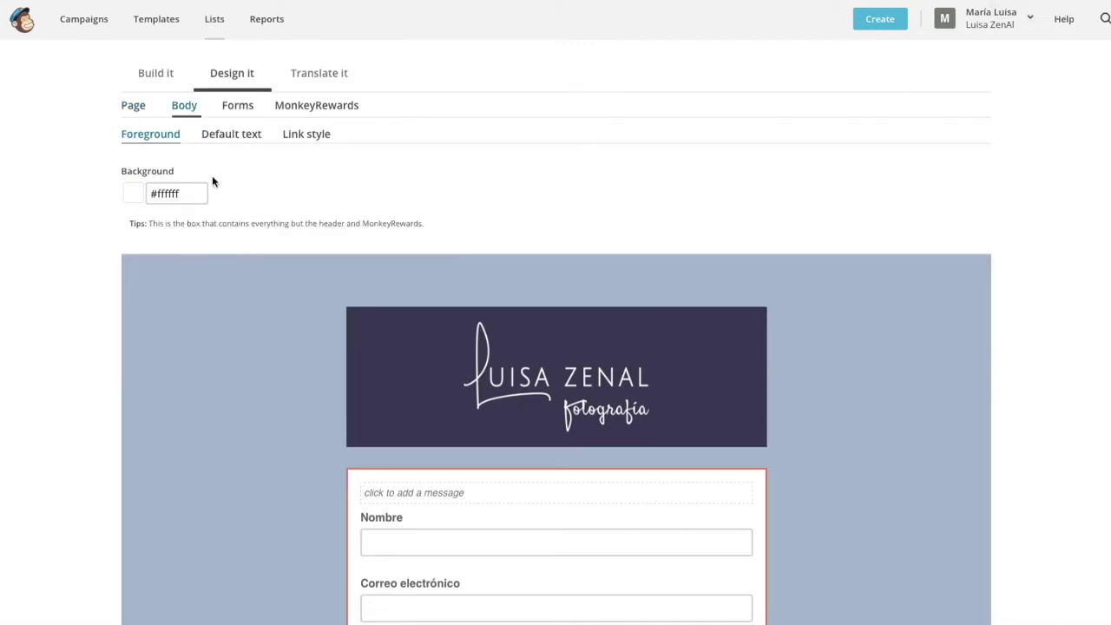
{"action": "scroll", "coordinate": [632, 538], "scroll_direction": "down", "scroll_amount": 3}
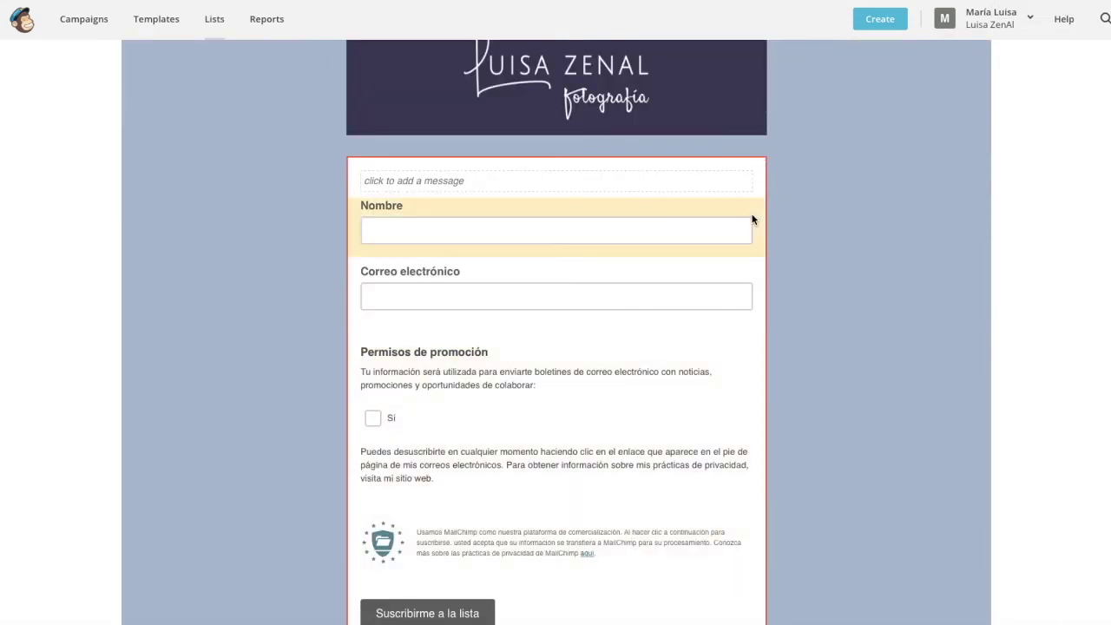
{"action": "scroll", "coordinate": [273, 201], "scroll_direction": "up", "scroll_amount": 3}
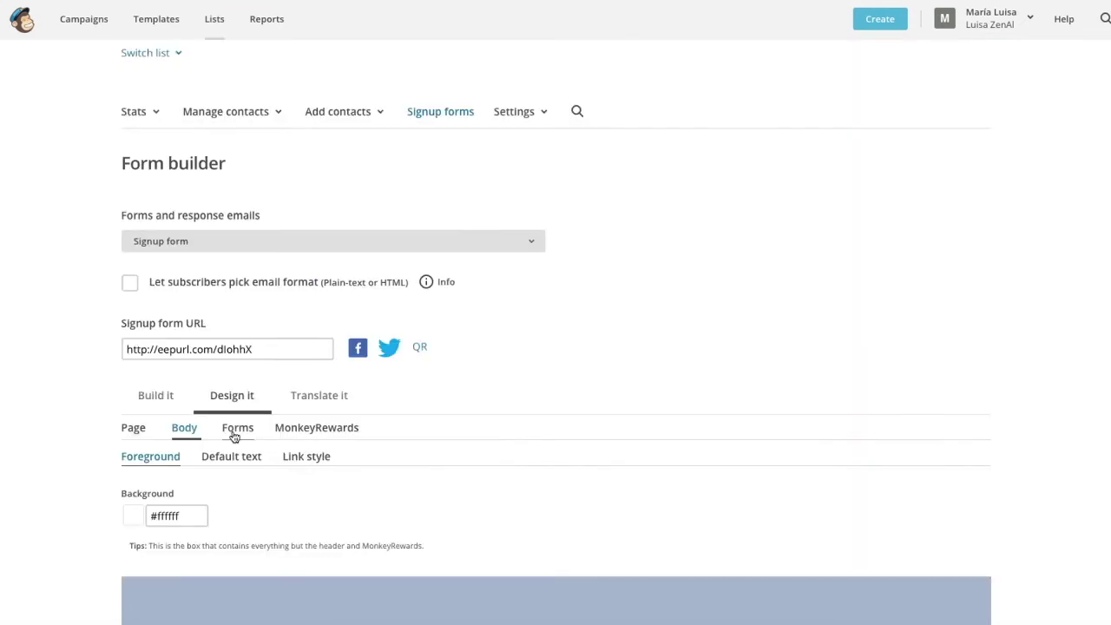
Set the background colour of the form's buttons to #38334f.
{"action": "left_click", "coordinate": [236, 430]}
{"action": "scroll", "coordinate": [209, 432], "scroll_direction": "down", "scroll_amount": 1}
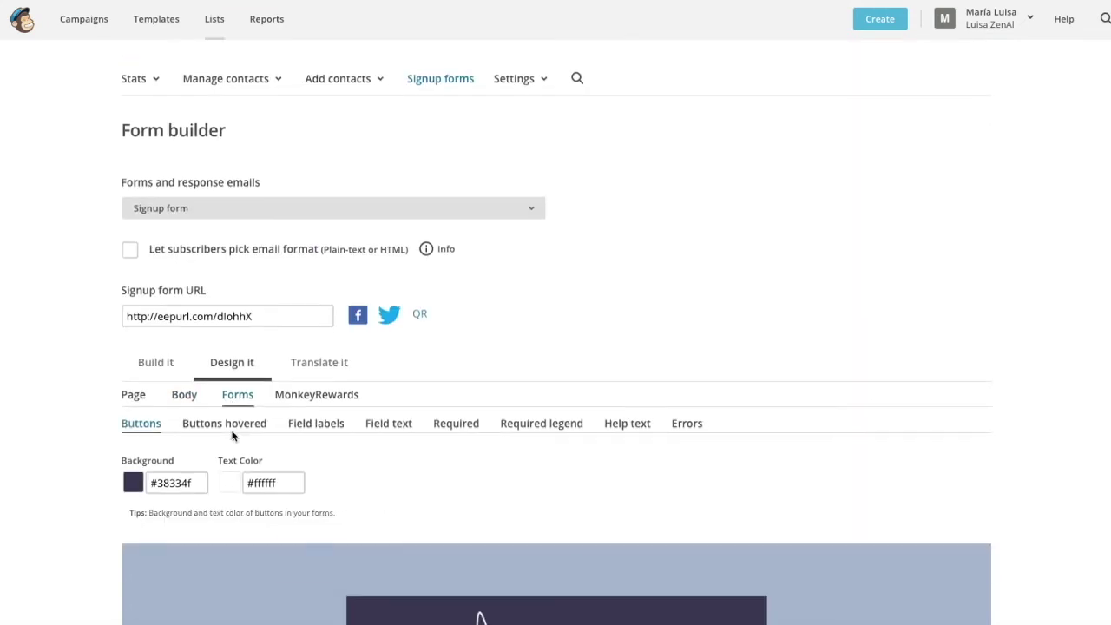
{"action": "scroll", "coordinate": [252, 444], "scroll_direction": "down", "scroll_amount": 10}
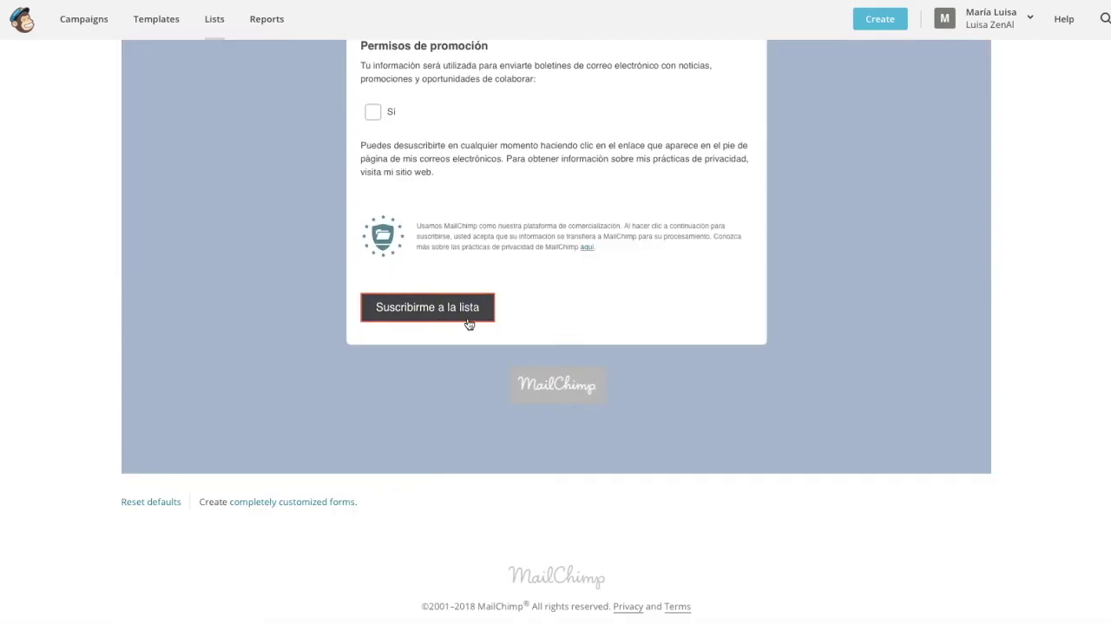
{"action": "scroll", "coordinate": [467, 323], "scroll_direction": "up", "scroll_amount": 7}
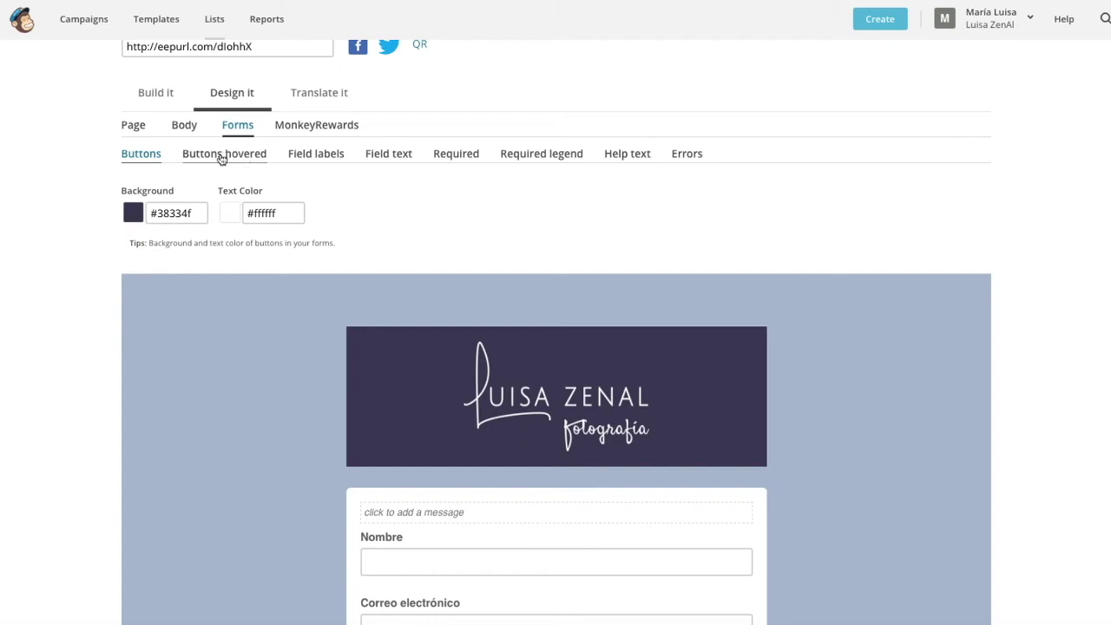
Style the hovered buttons with the light teal #bfe2e8 from the Canva palette as background and #38334f as text colour.
{"action": "scroll", "coordinate": [434, 587], "scroll_direction": "down", "scroll_amount": 4}
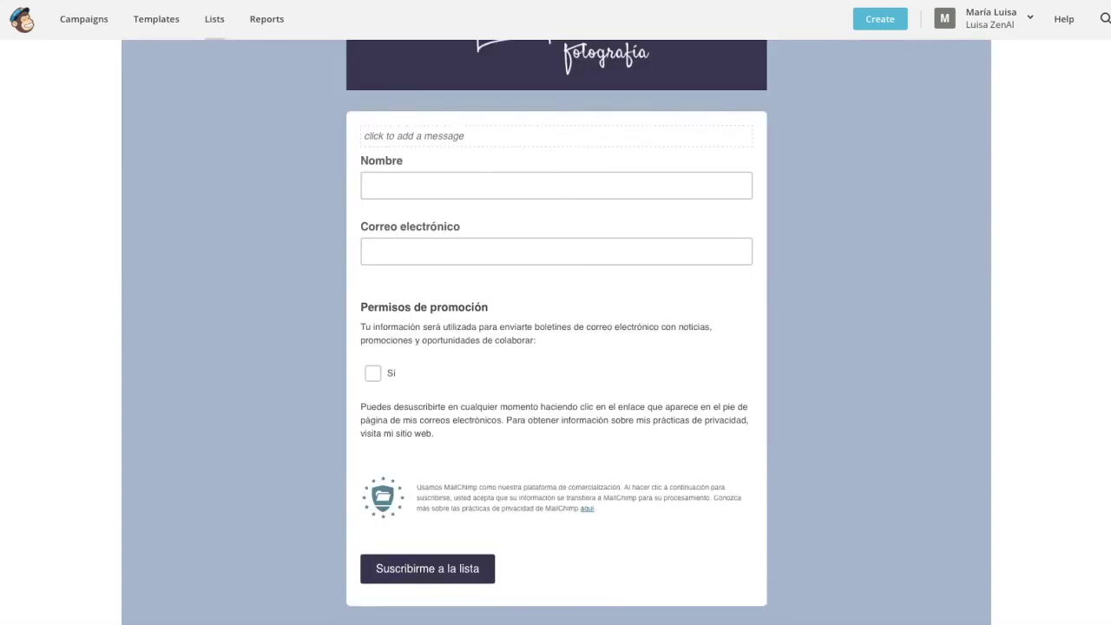
{"action": "scroll", "coordinate": [422, 582], "scroll_direction": "up", "scroll_amount": 4}
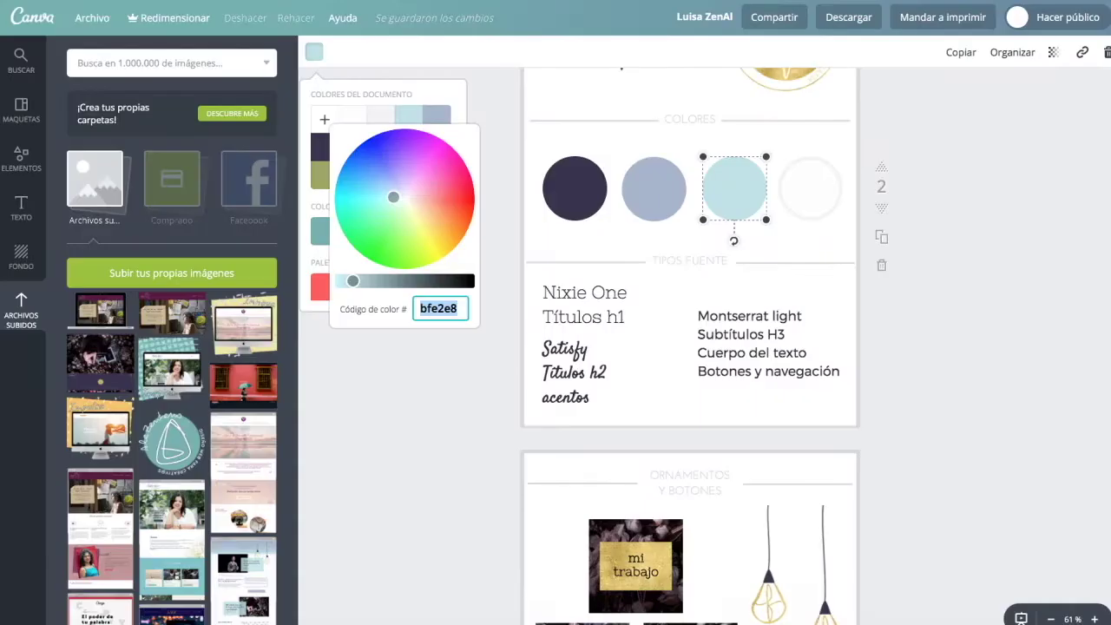
{"action": "left_click", "coordinate": [254, 162]}
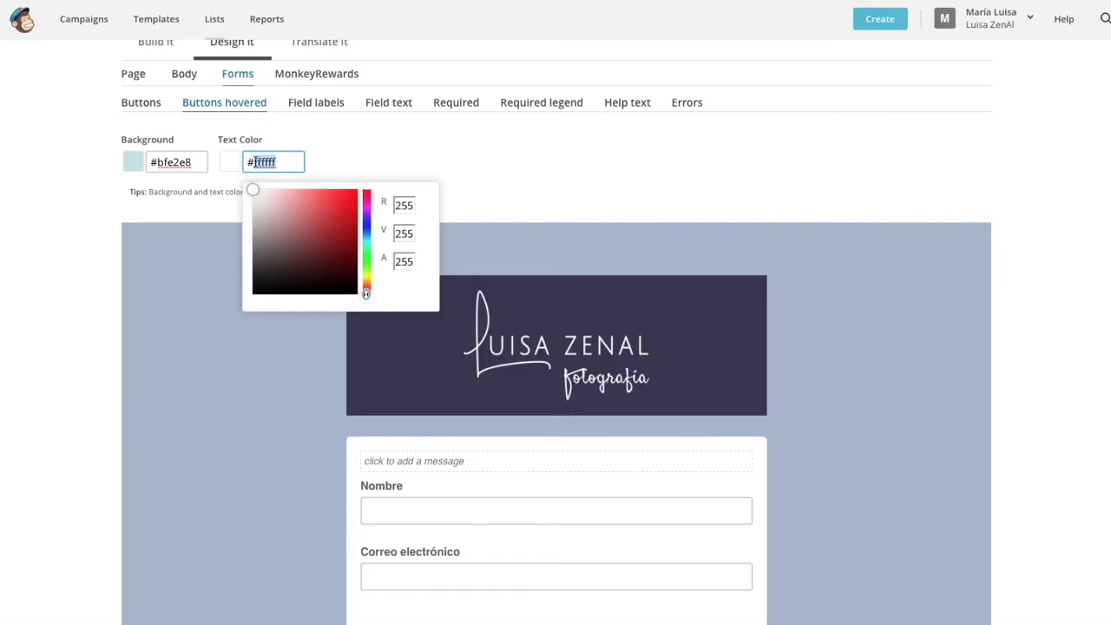
{"action": "type", "text": "#38334f"}
{"action": "left_click", "coordinate": [372, 164]}
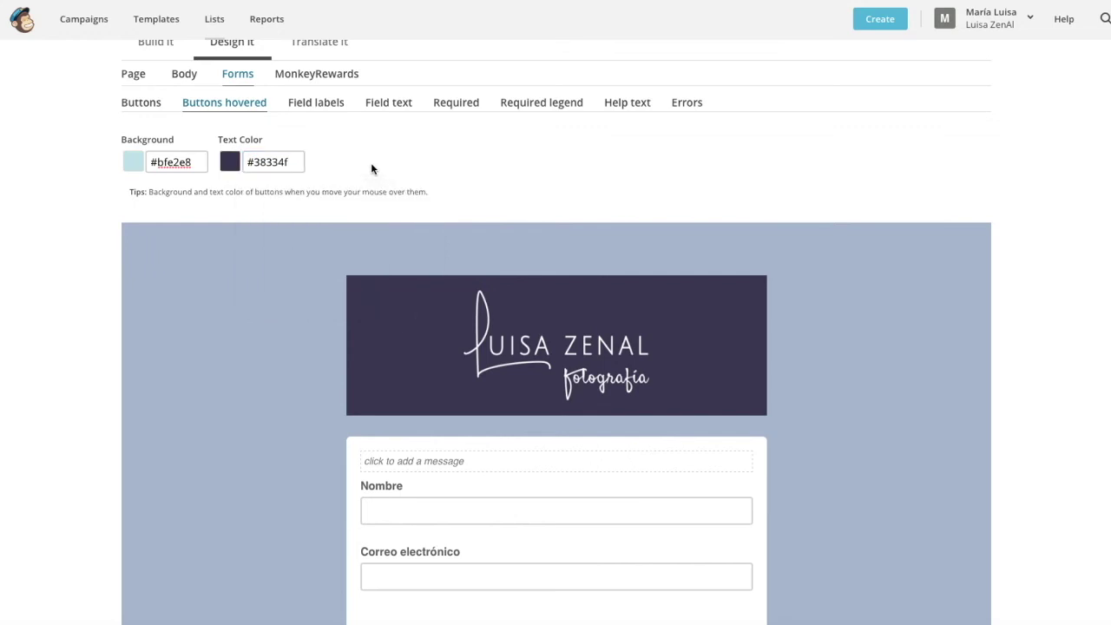
{"action": "scroll", "coordinate": [385, 372], "scroll_direction": "down", "scroll_amount": 3}
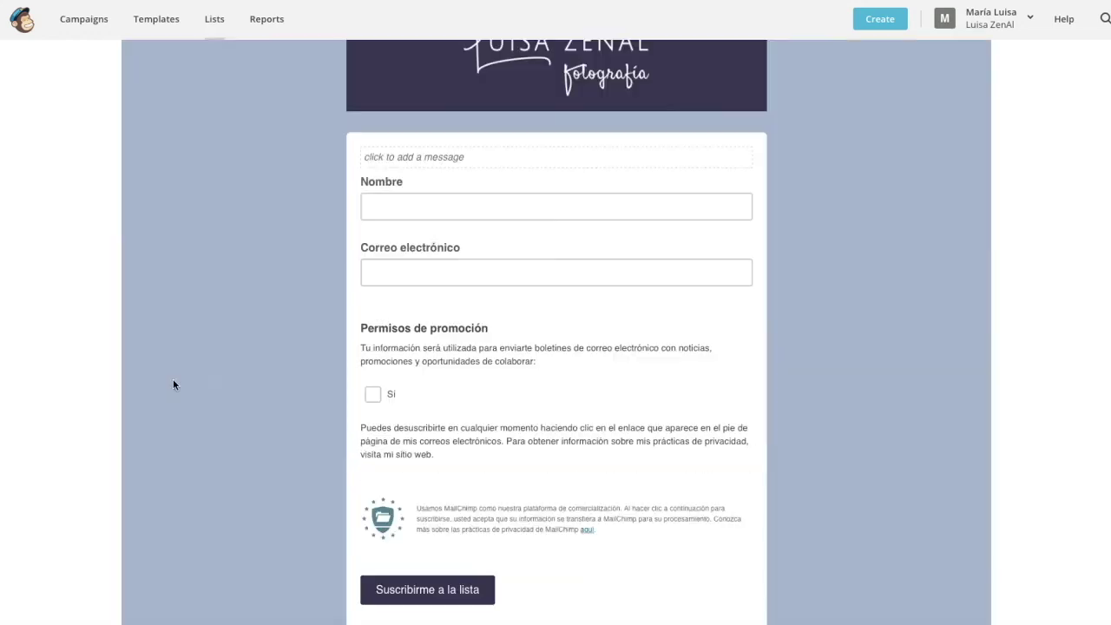
{"action": "scroll", "coordinate": [261, 486], "scroll_direction": "down", "scroll_amount": 1}
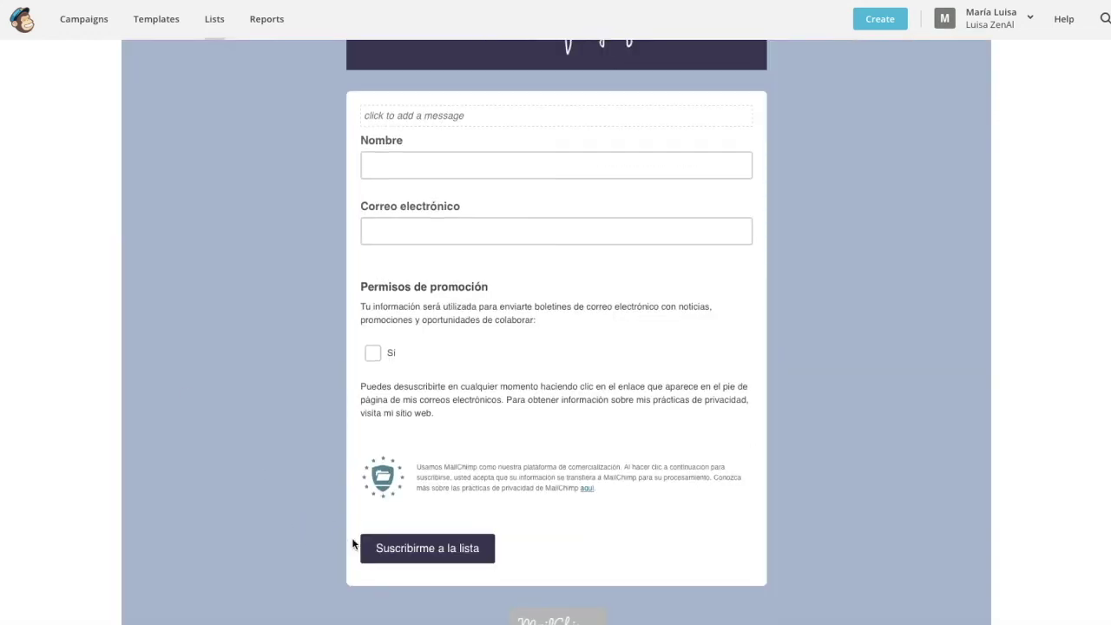
Set the form's field labels to text colour #38334f and the Tahoma font family.
{"action": "scroll", "coordinate": [397, 560], "scroll_direction": "up", "scroll_amount": 5}
{"action": "left_click", "coordinate": [316, 229]}
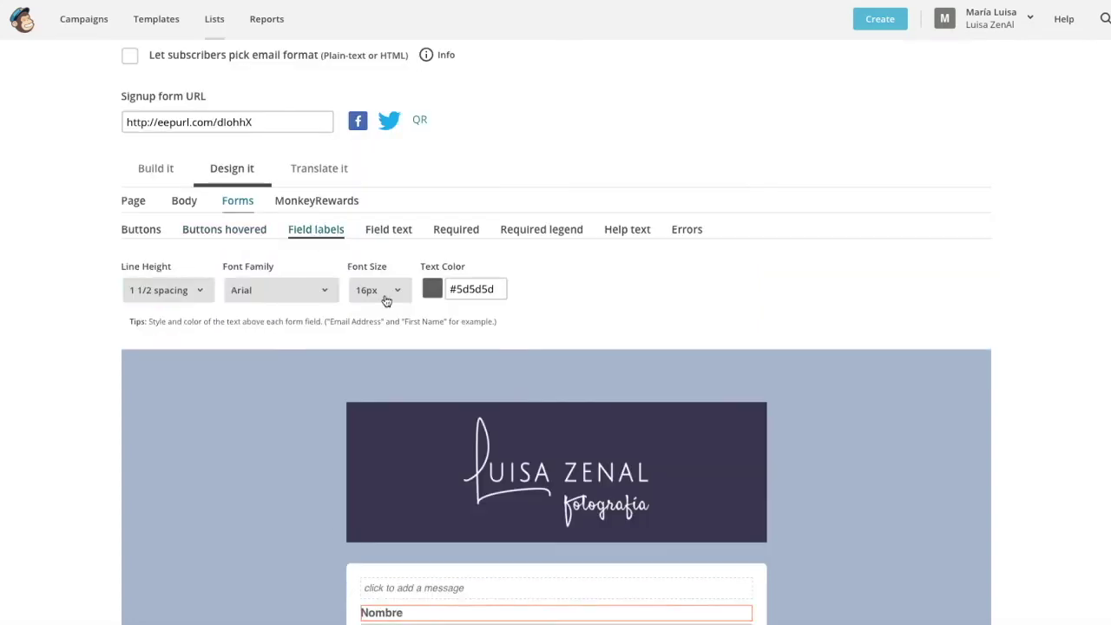
{"action": "scroll", "coordinate": [502, 308], "scroll_direction": "down", "scroll_amount": 2}
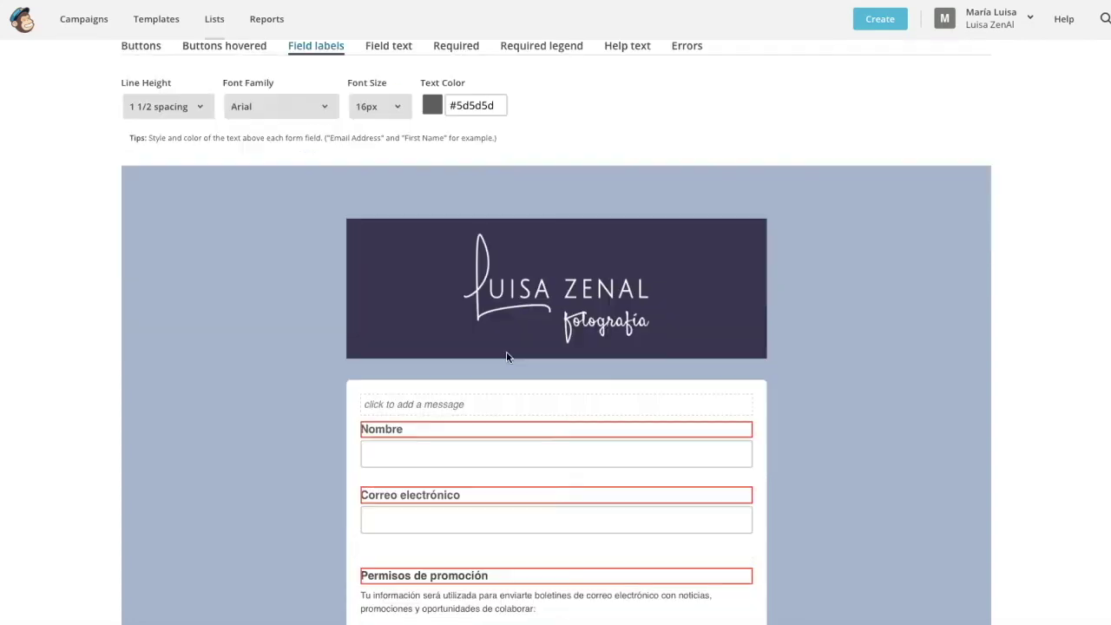
{"action": "left_click", "coordinate": [326, 108]}
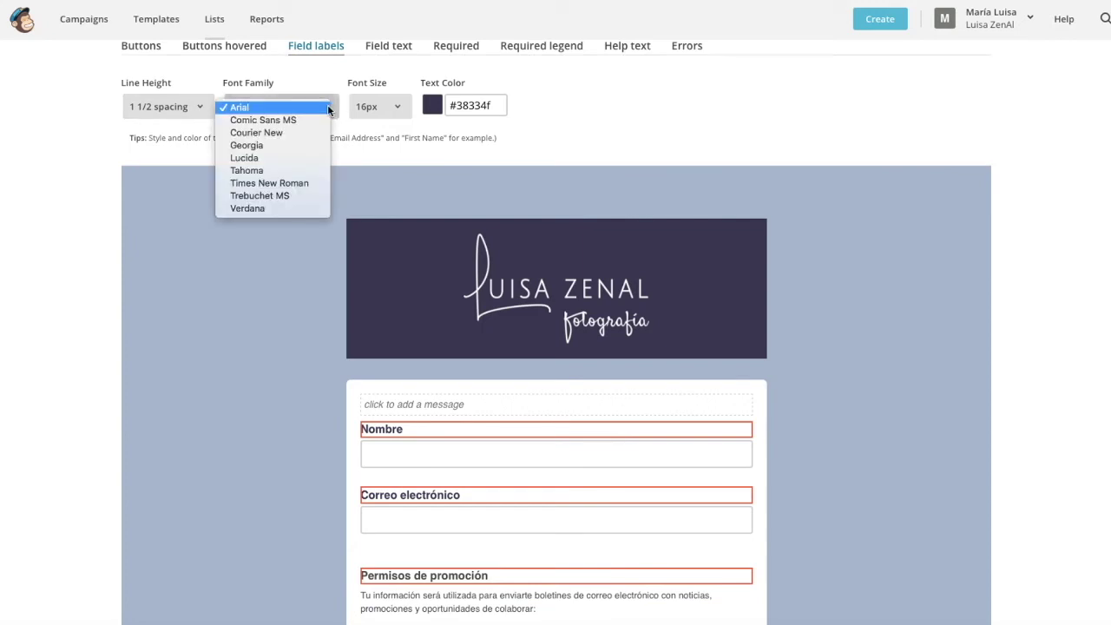
{"action": "left_click", "coordinate": [247, 170]}
Set the required-field asterisks to colour #bfe2e8 and make them visible on the form.
{"action": "scroll", "coordinate": [562, 80], "scroll_direction": "up", "scroll_amount": 1}
{"action": "left_click", "coordinate": [561, 81]}
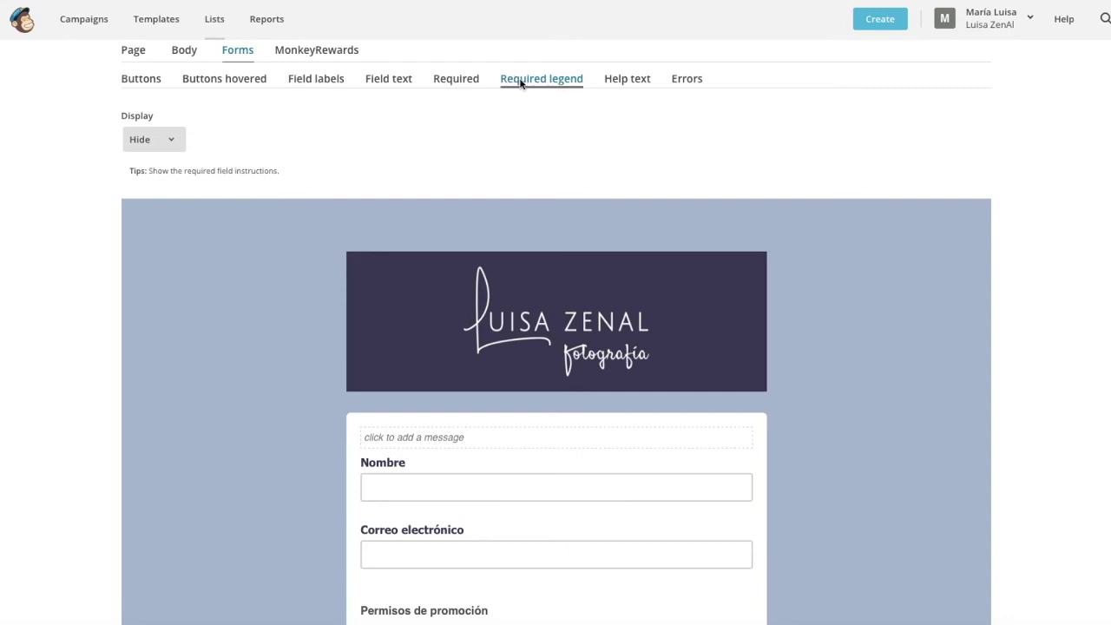
{"action": "left_click", "coordinate": [457, 83]}
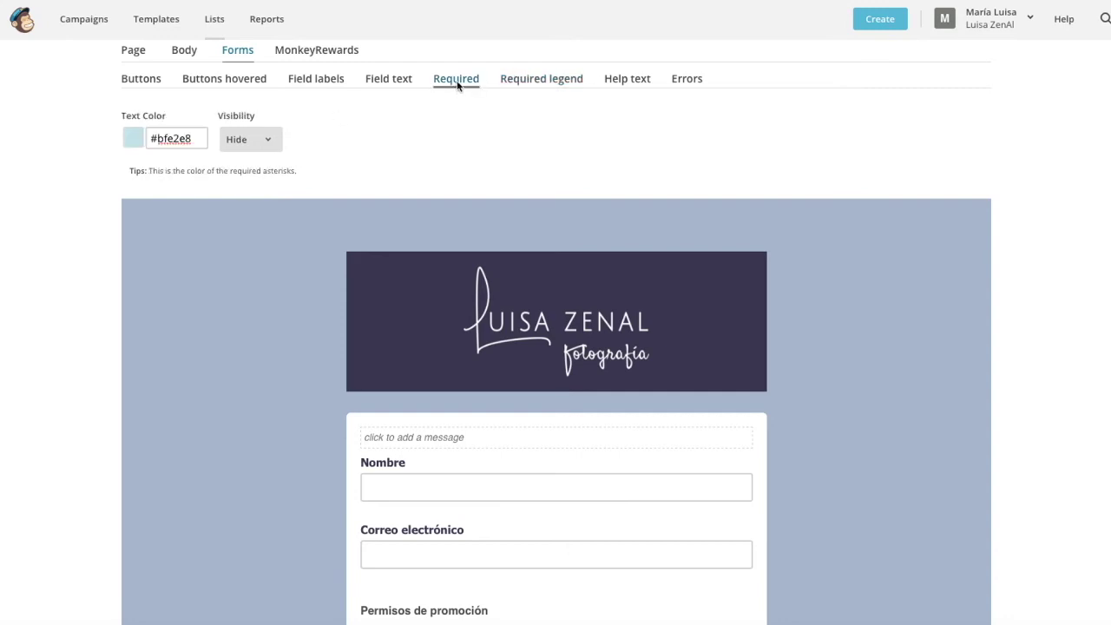
Align the MonkeyRewards badge to the right and check its placement below the form.
{"action": "left_click", "coordinate": [316, 49]}
{"action": "left_click", "coordinate": [152, 117]}
{"action": "left_click", "coordinate": [155, 143]}
{"action": "scroll", "coordinate": [276, 221], "scroll_direction": "down", "scroll_amount": 6}
{"action": "scroll", "coordinate": [279, 230], "scroll_direction": "up", "scroll_amount": 3}
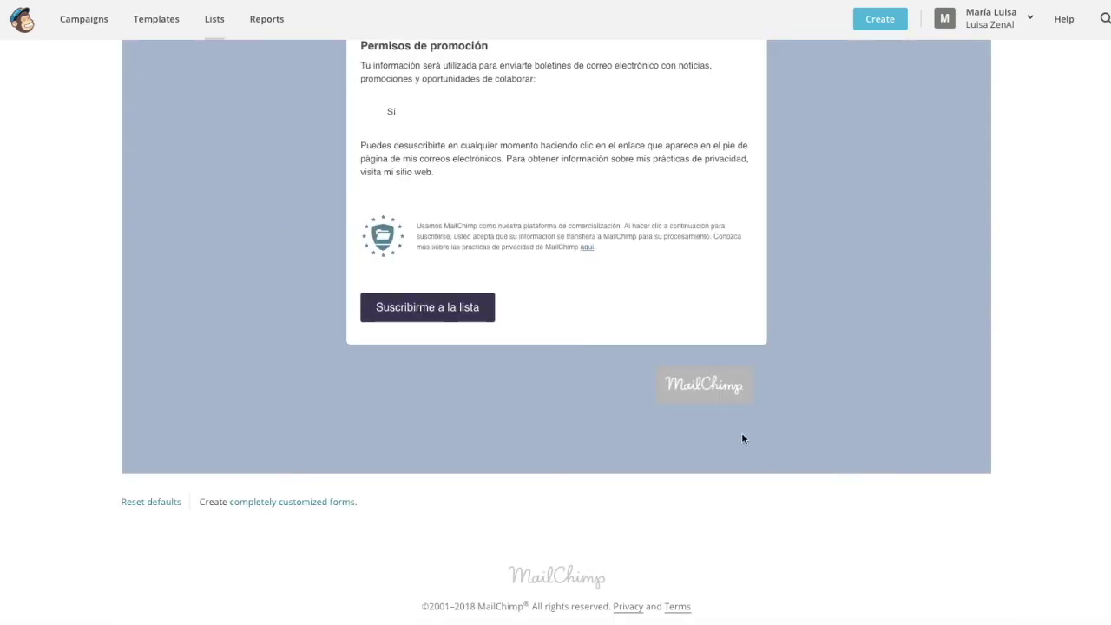
{"action": "left_click", "coordinate": [696, 391]}
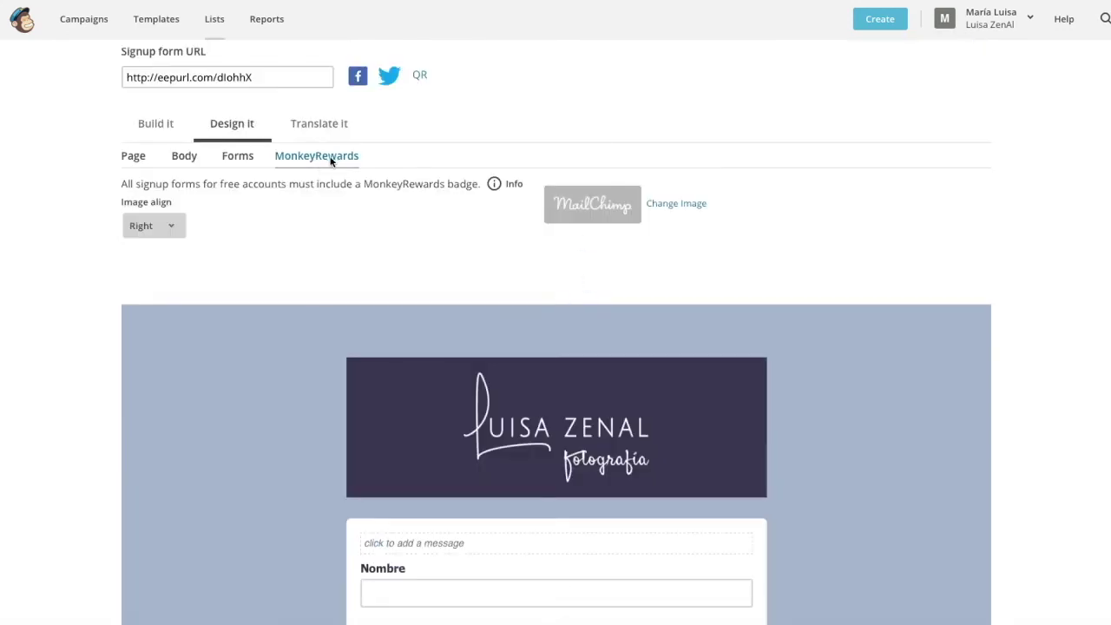
Look over the finished form design and copy the signup form URL.
{"action": "scroll", "coordinate": [607, 356], "scroll_direction": "up", "scroll_amount": 4}
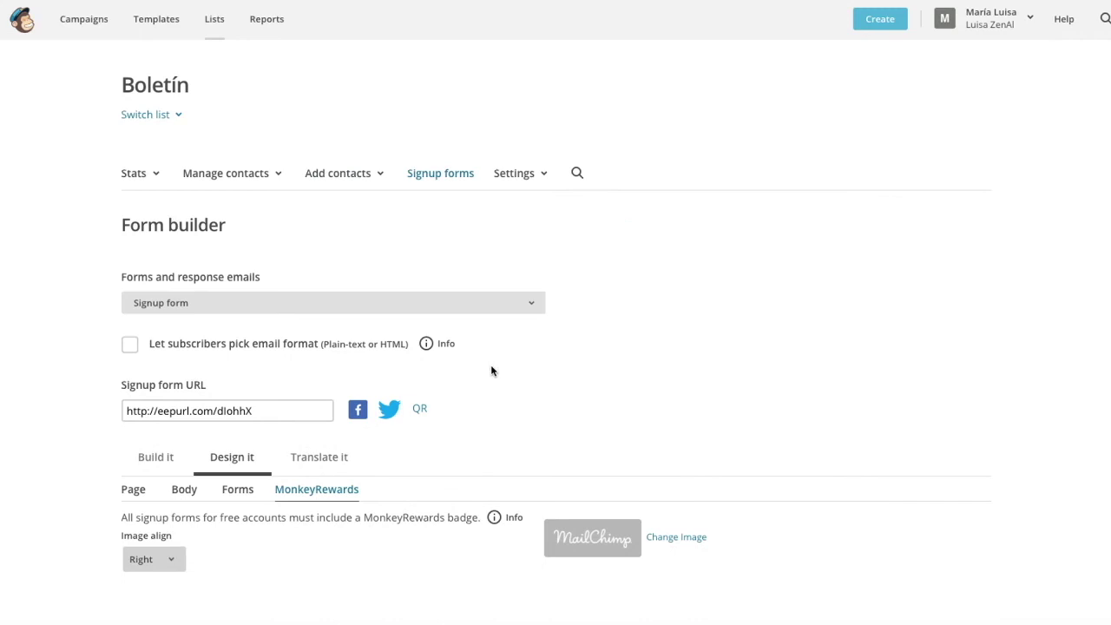
{"action": "scroll", "coordinate": [466, 372], "scroll_direction": "down", "scroll_amount": 12}
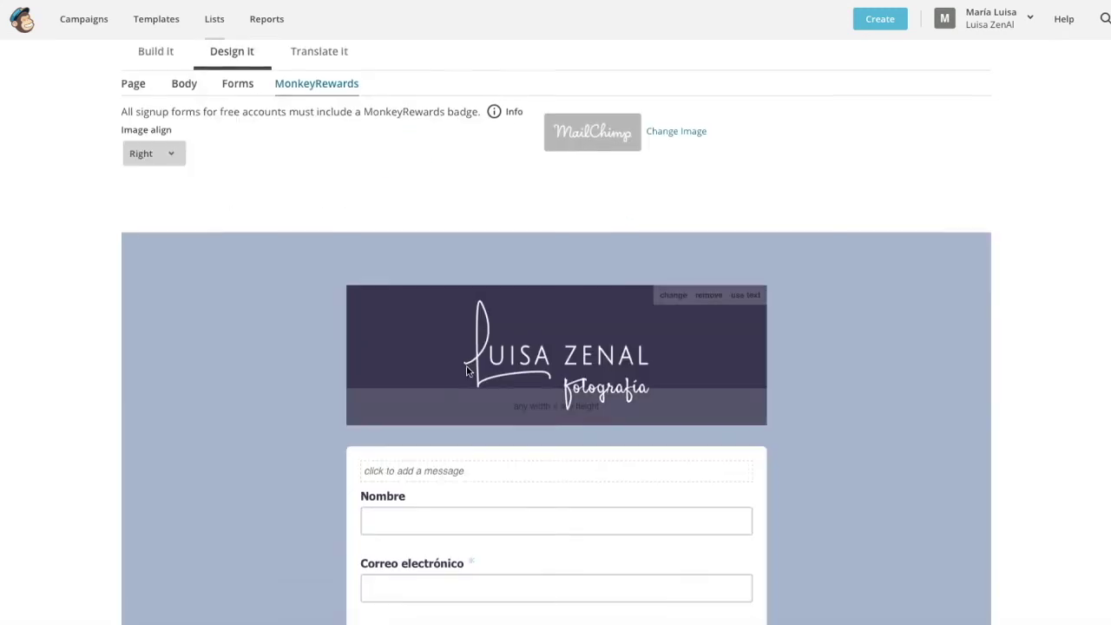
{"action": "scroll", "coordinate": [467, 371], "scroll_direction": "up", "scroll_amount": 12}
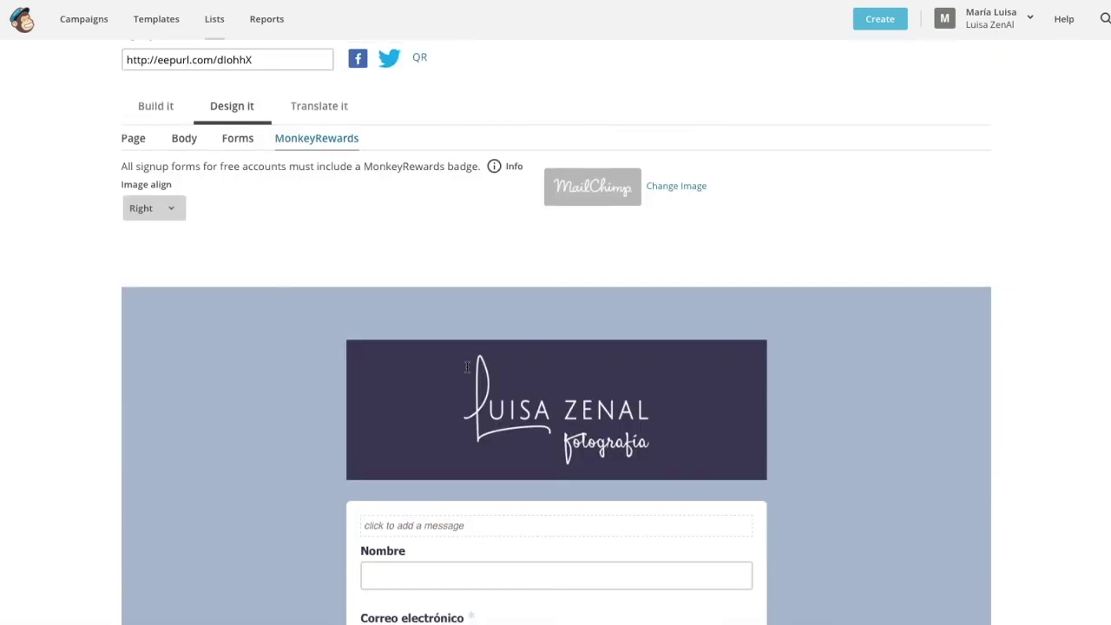
{"action": "left_click", "coordinate": [280, 382]}
{"action": "key", "text": "ctrl+c"}
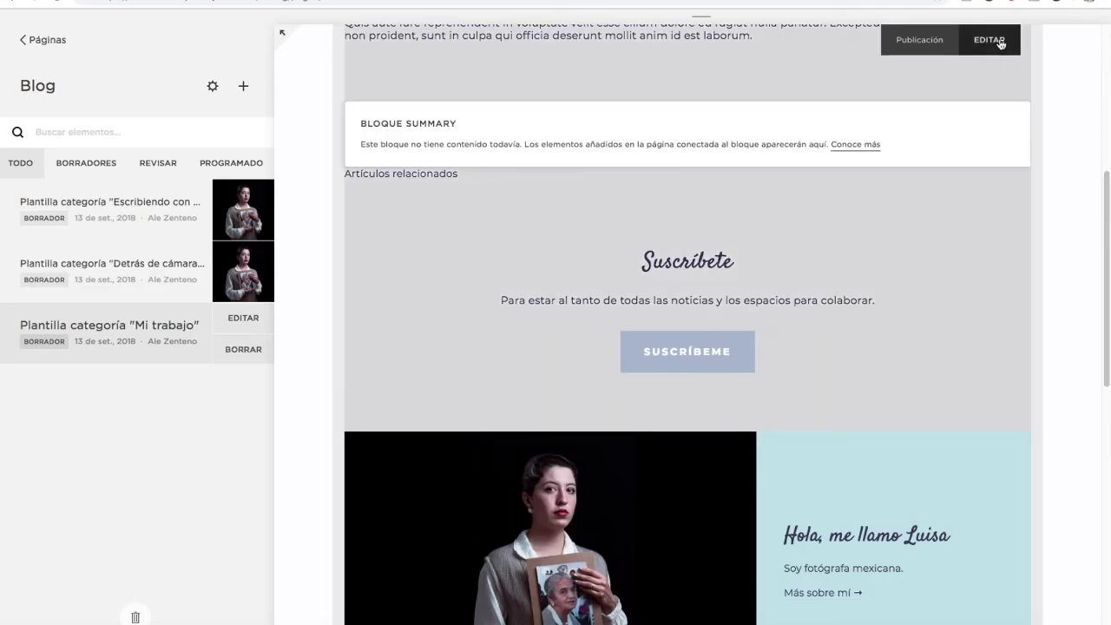
In Squarespace, link the Suscríbeme button of the "Mi trabajo" blog template to the copied signup form URL, apply it and save the post.
{"action": "left_click", "coordinate": [1000, 43]}
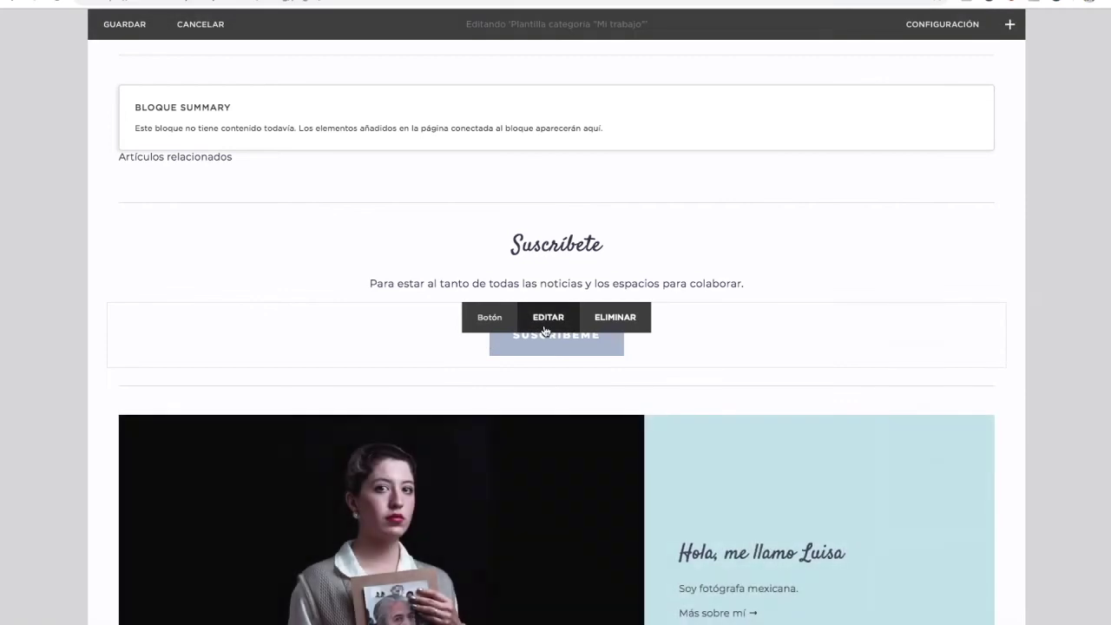
{"action": "left_click", "coordinate": [545, 327]}
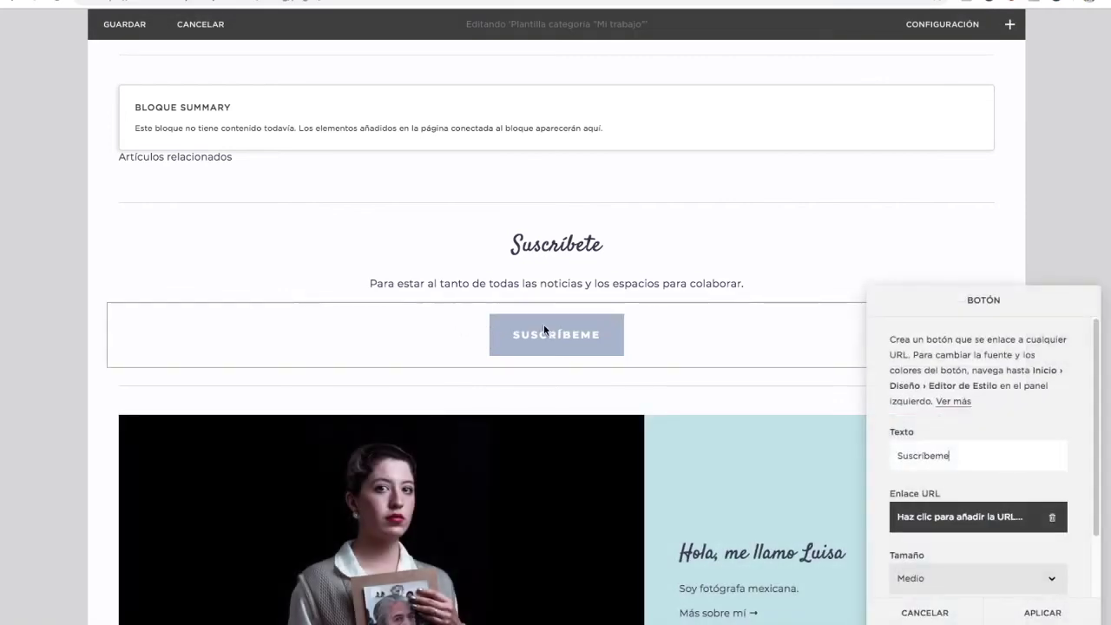
{"action": "left_click", "coordinate": [1020, 526]}
{"action": "key", "text": "ctrl+v"}
{"action": "scroll", "coordinate": [939, 556], "scroll_direction": "down", "scroll_amount": 3}
{"action": "left_click", "coordinate": [912, 434]}
{"action": "left_click", "coordinate": [994, 613]}
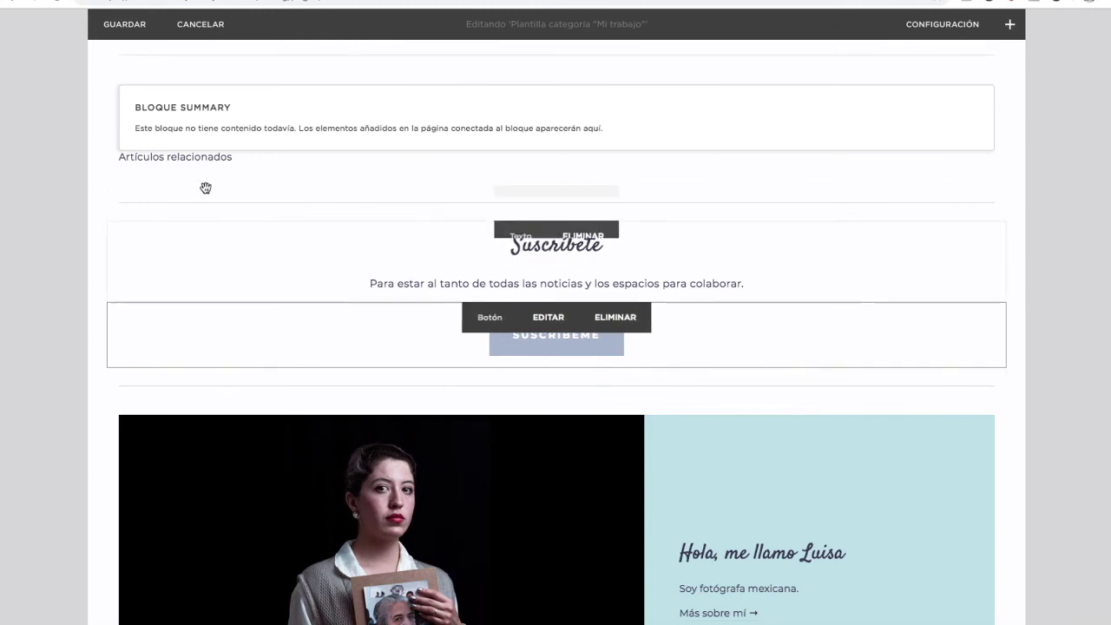
{"action": "mouse_move", "coordinate": [109, 211]}
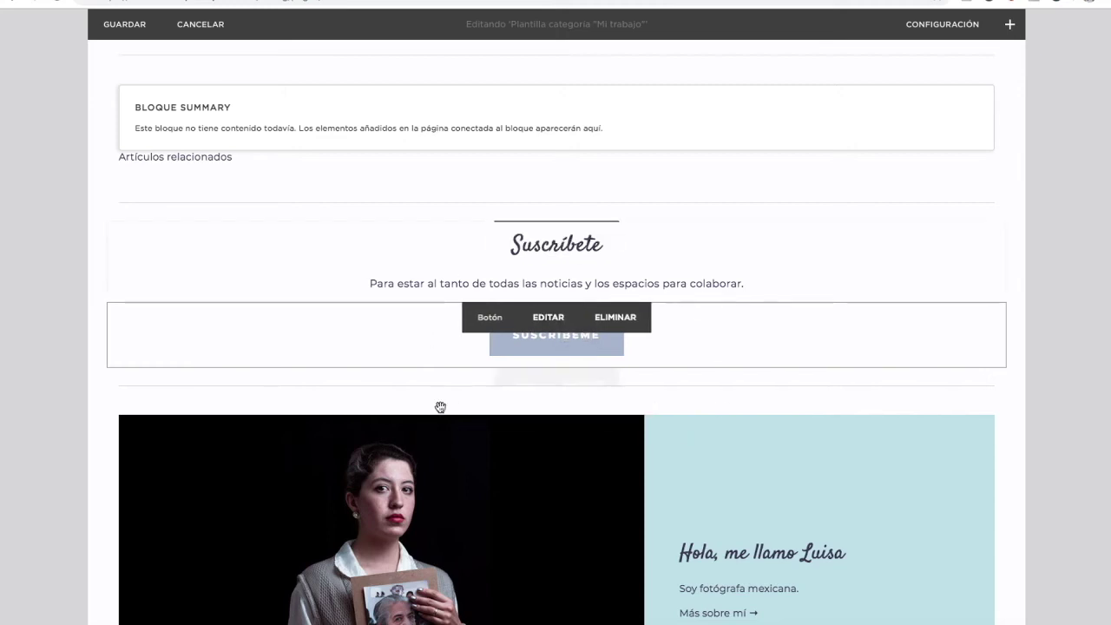
{"action": "left_click", "coordinate": [141, 28]}
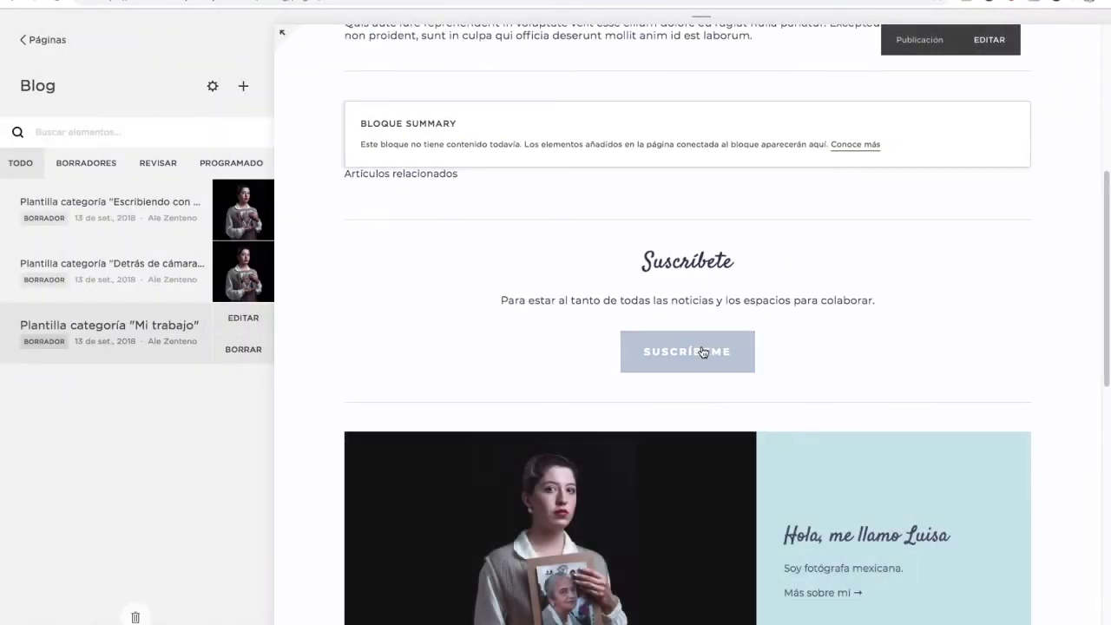
Test the Suscríbeme button to review the published signup form, and look over the newsletter block in the example blog post.
{"action": "left_click", "coordinate": [710, 351]}
{"action": "scroll", "coordinate": [903, 270], "scroll_direction": "down", "scroll_amount": 3}
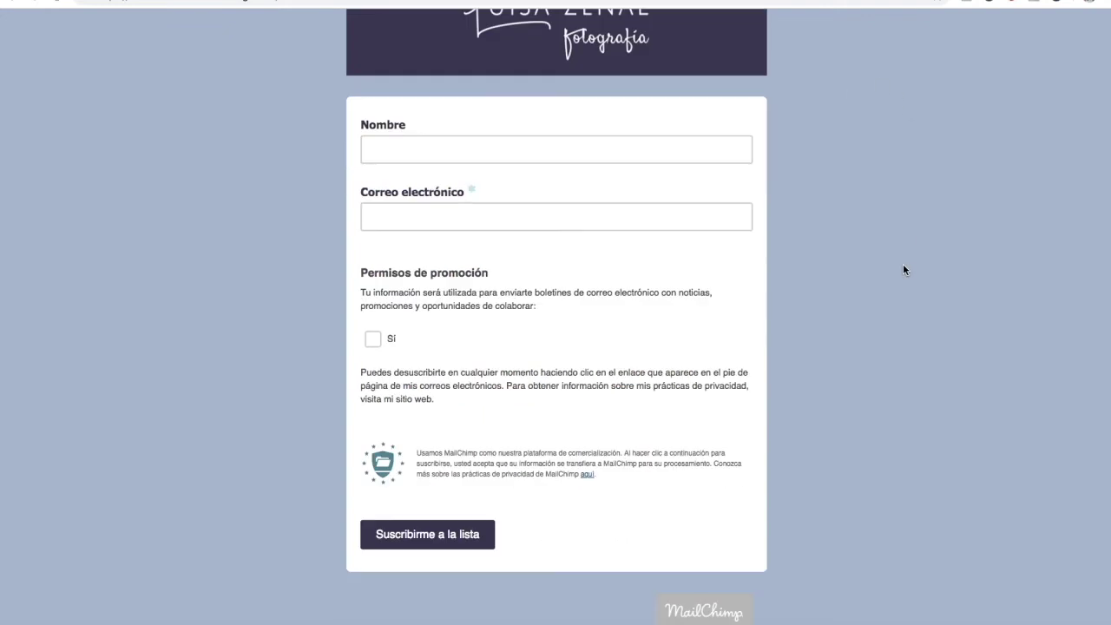
{"action": "scroll", "coordinate": [902, 263], "scroll_direction": "up", "scroll_amount": 3}
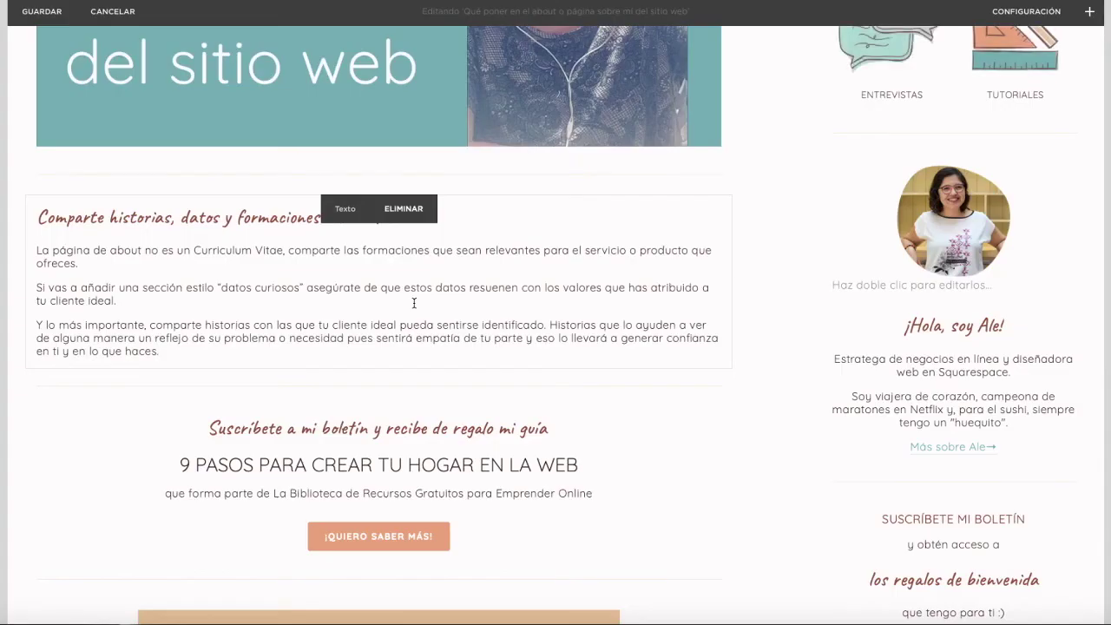
{"action": "scroll", "coordinate": [414, 303], "scroll_direction": "down", "scroll_amount": 2}
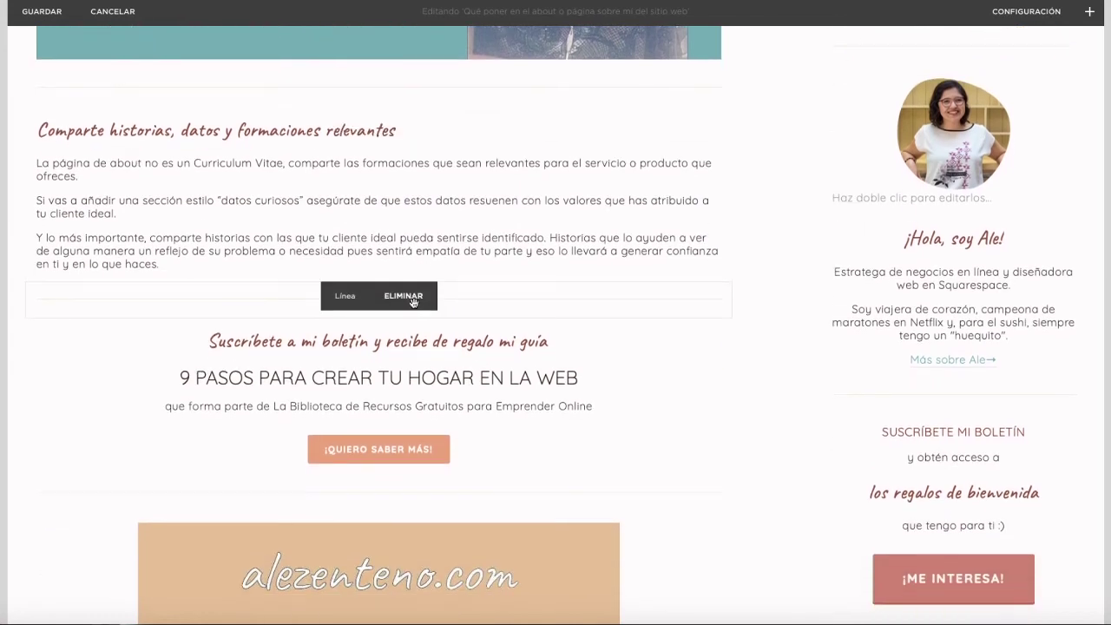
Insert a newsletter block below the "¡Quiero saber más!" button in the example blog post.
{"action": "scroll", "coordinate": [509, 390], "scroll_direction": "down", "scroll_amount": 2}
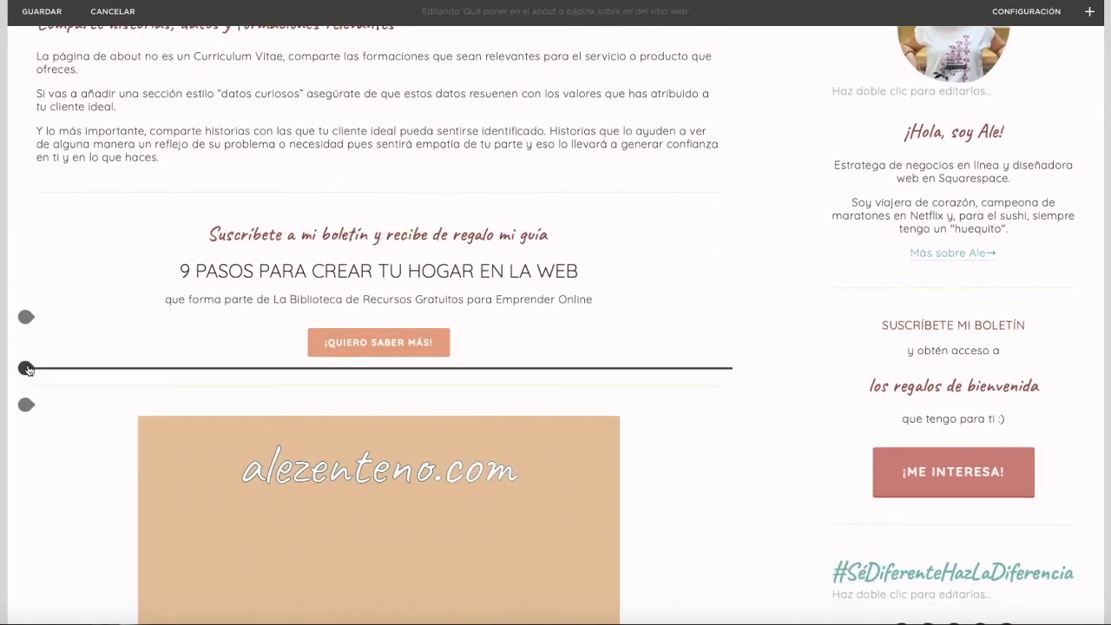
{"action": "left_click", "coordinate": [27, 369]}
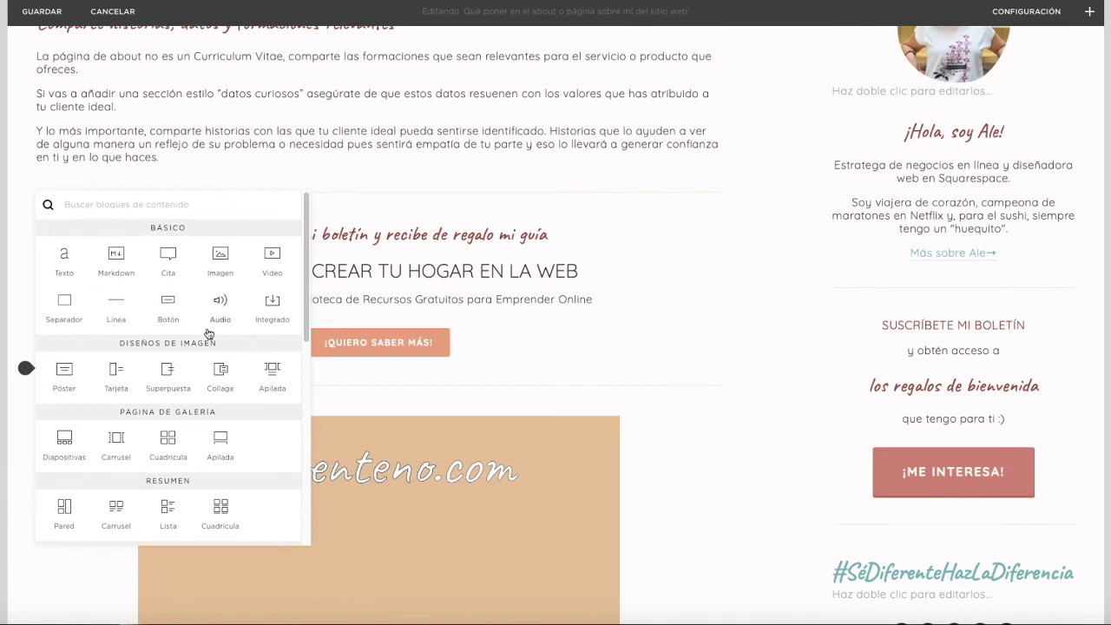
{"action": "scroll", "coordinate": [197, 451], "scroll_direction": "down", "scroll_amount": 2}
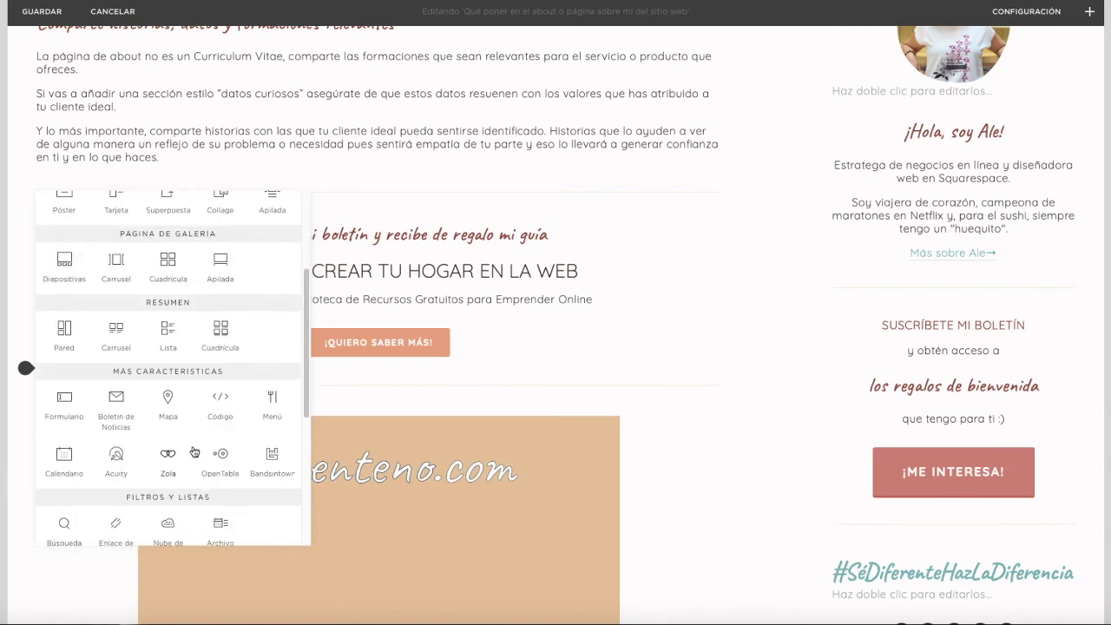
{"action": "left_click", "coordinate": [116, 408]}
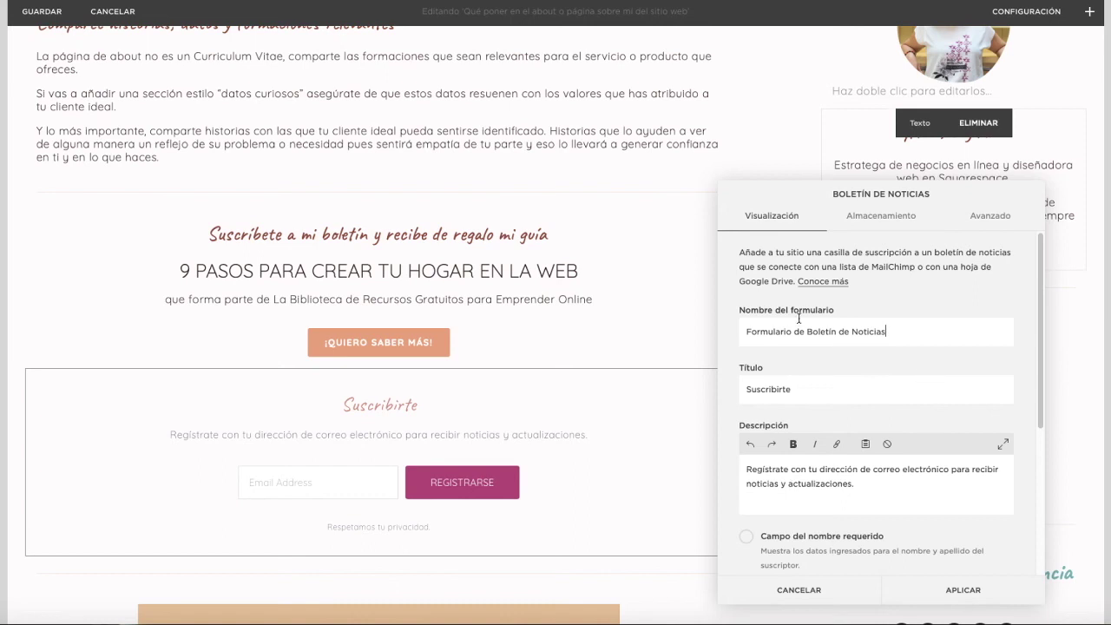
Connect the newsletter block's storage to Mailchimp, signing in with the account username and password.
{"action": "left_click", "coordinate": [875, 218]}
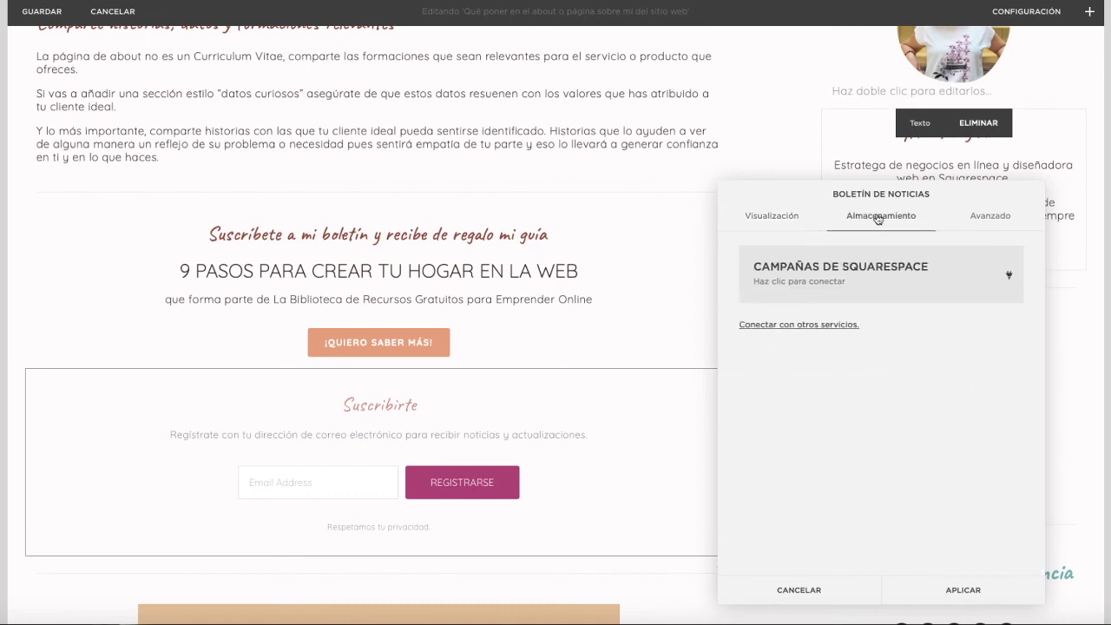
{"action": "left_click", "coordinate": [817, 327]}
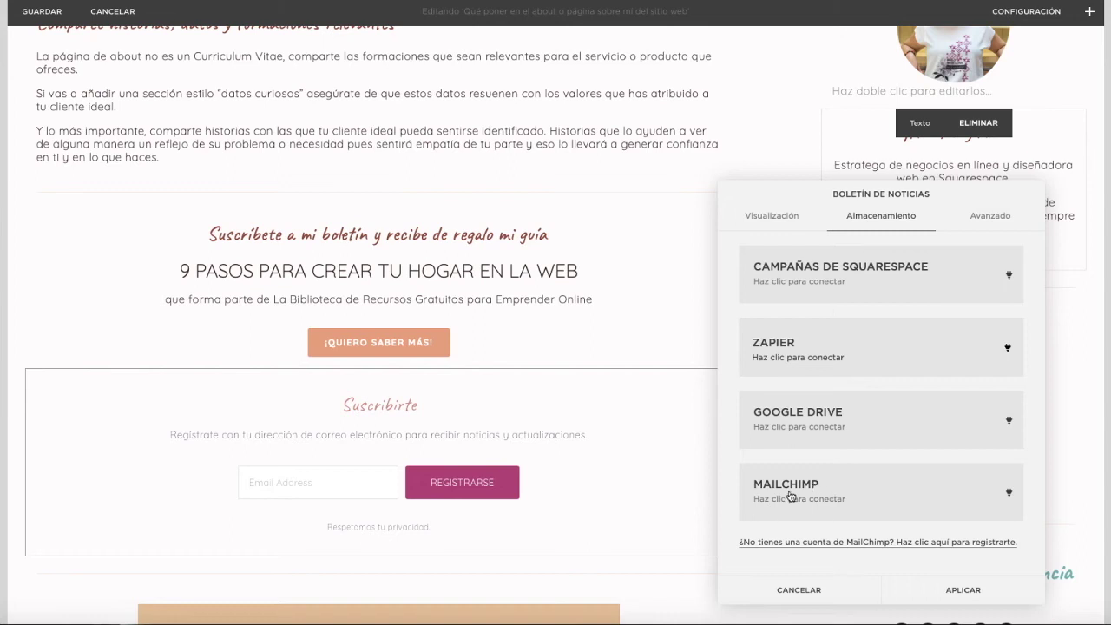
{"action": "left_click", "coordinate": [830, 485]}
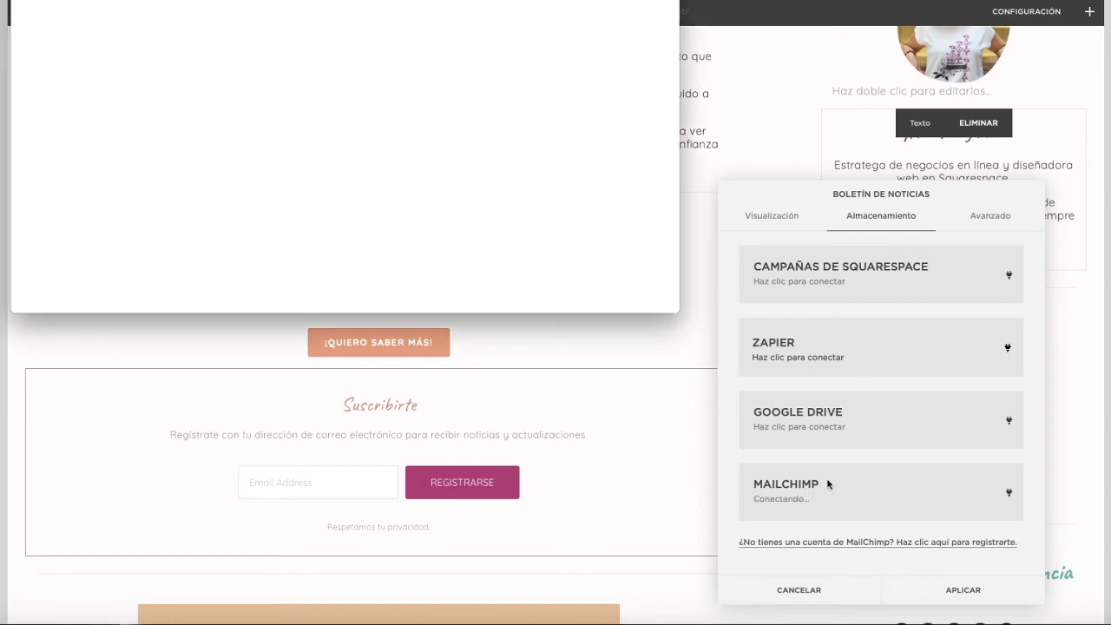
{"action": "left_click", "coordinate": [214, 188]}
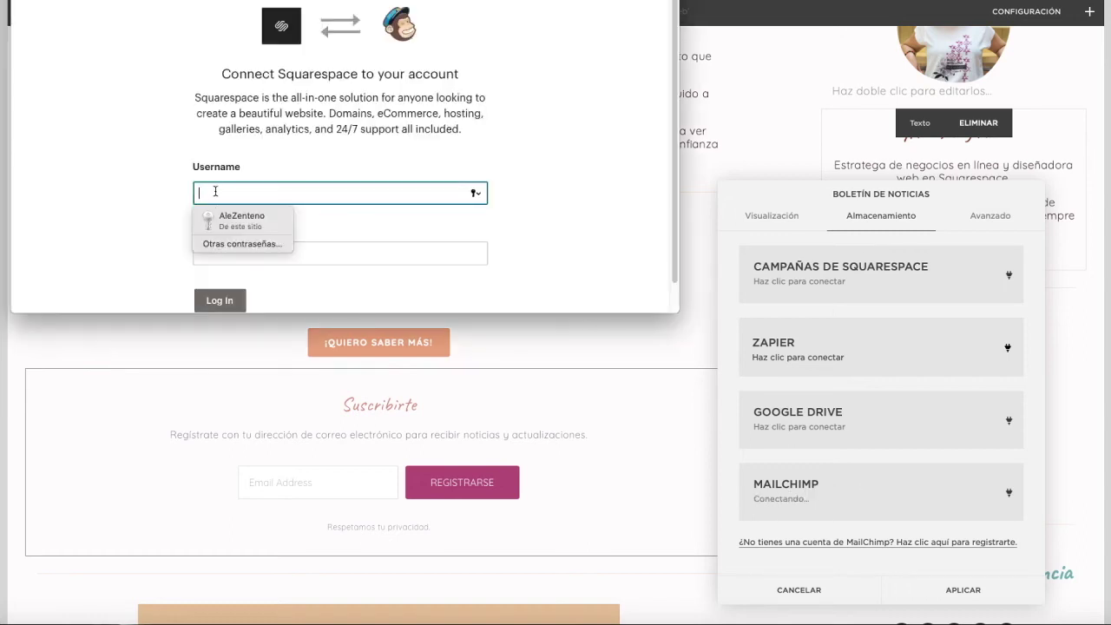
{"action": "left_click", "coordinate": [223, 300]}
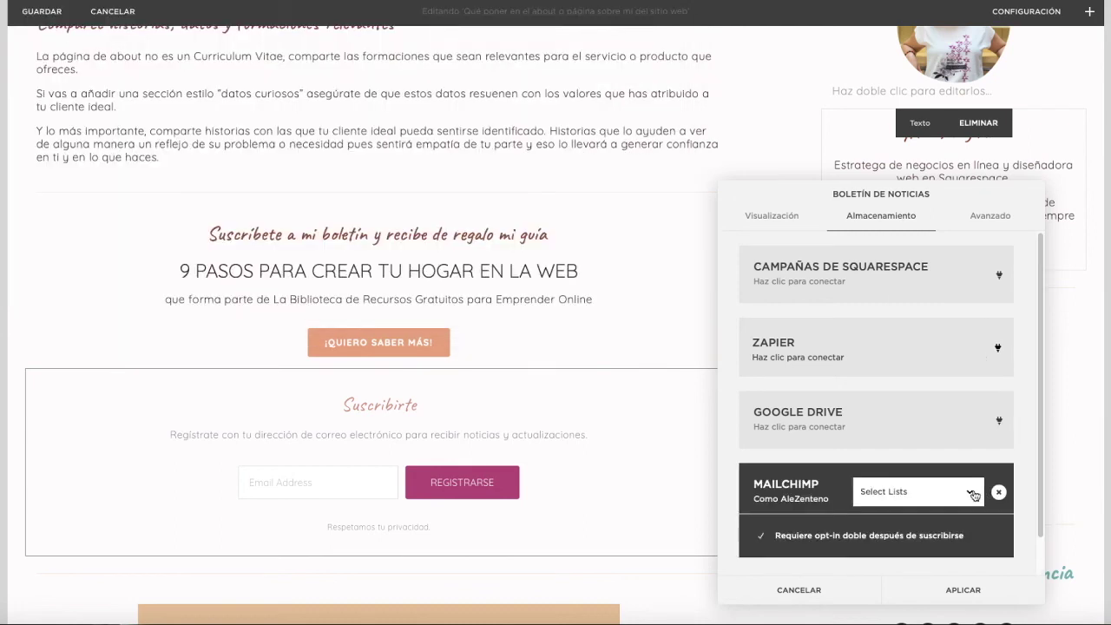
Choose the Mailchimp list that stores the newsletter block's subscribers and apply the block settings.
{"action": "left_click", "coordinate": [970, 495]}
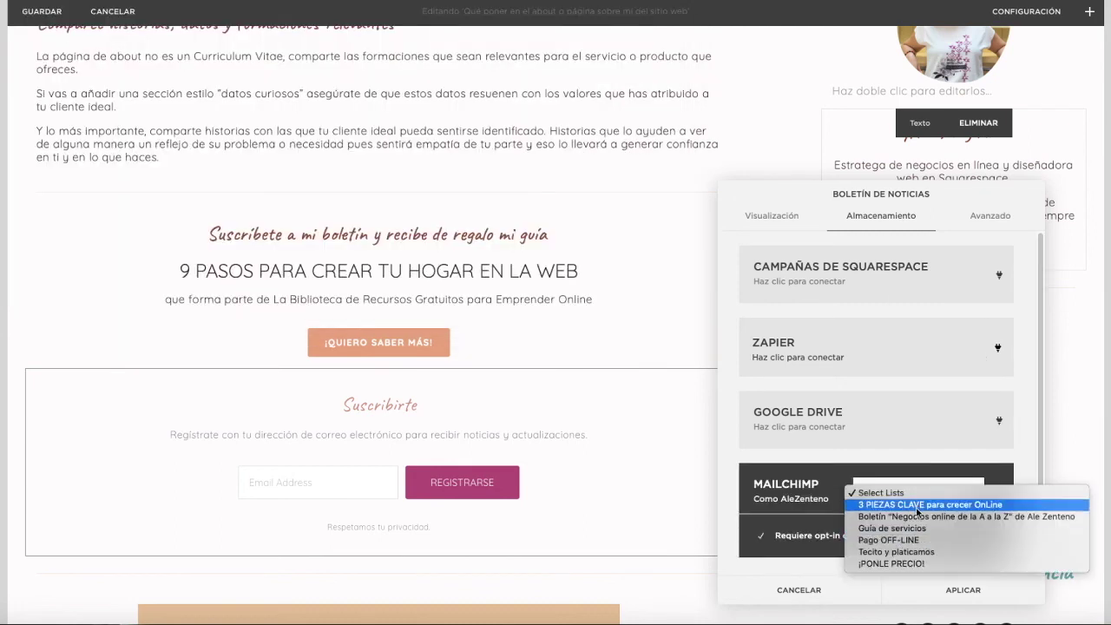
{"action": "left_click", "coordinate": [907, 550]}
{"action": "left_click", "coordinate": [947, 590]}
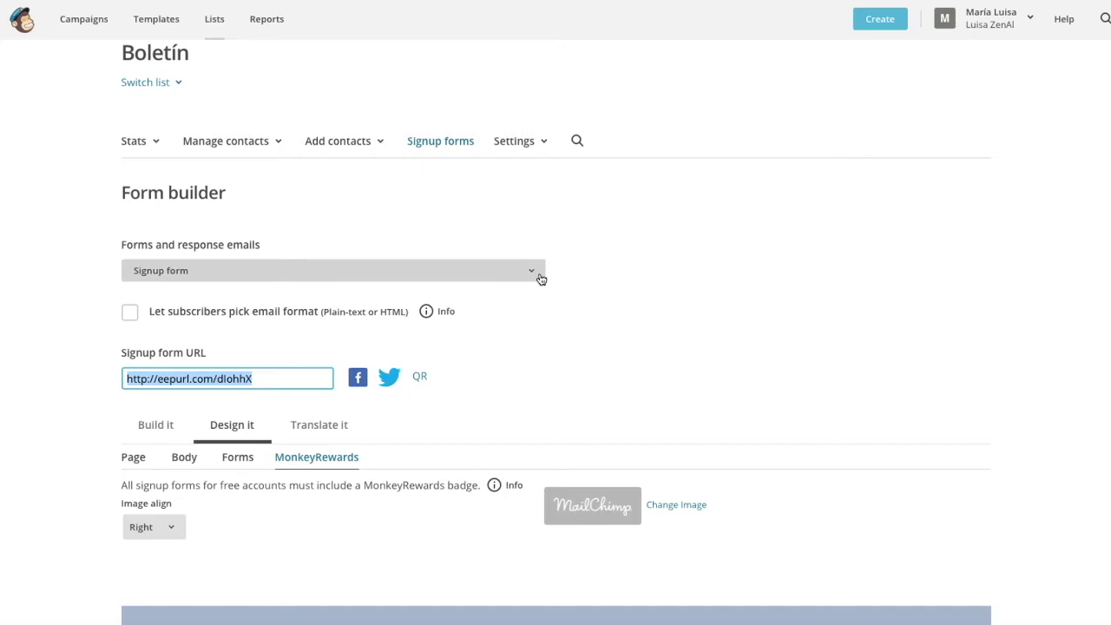
Switch to Mailchimp, open the Signup thank you page of the Boletín list in the form builder and look over its text.
{"action": "left_click", "coordinate": [536, 276]}
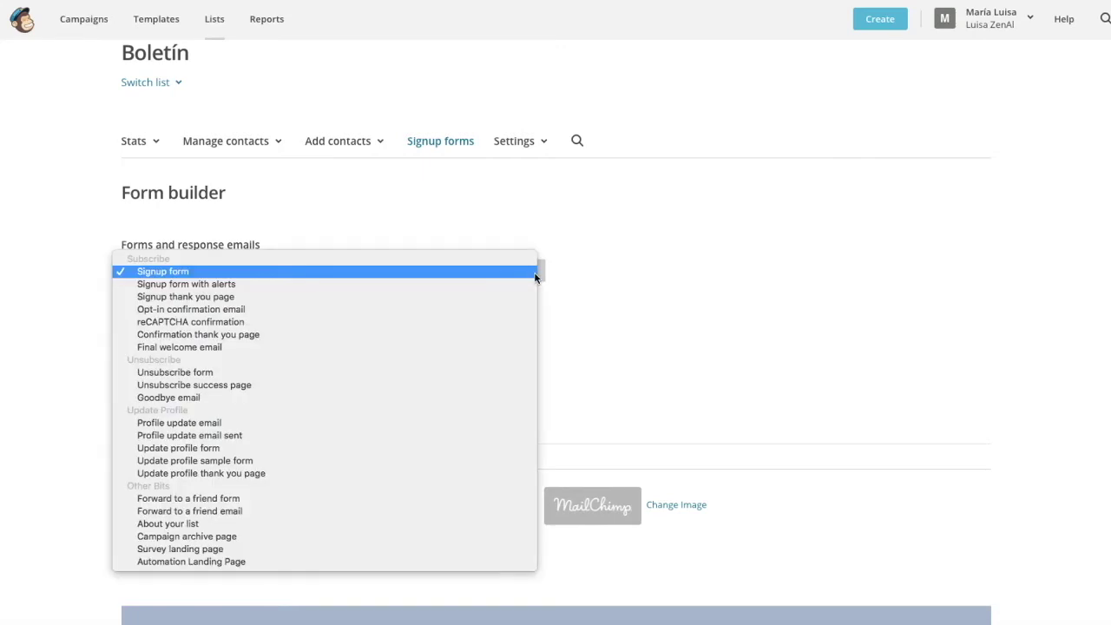
{"action": "left_click", "coordinate": [185, 284]}
{"action": "left_click", "coordinate": [189, 309]}
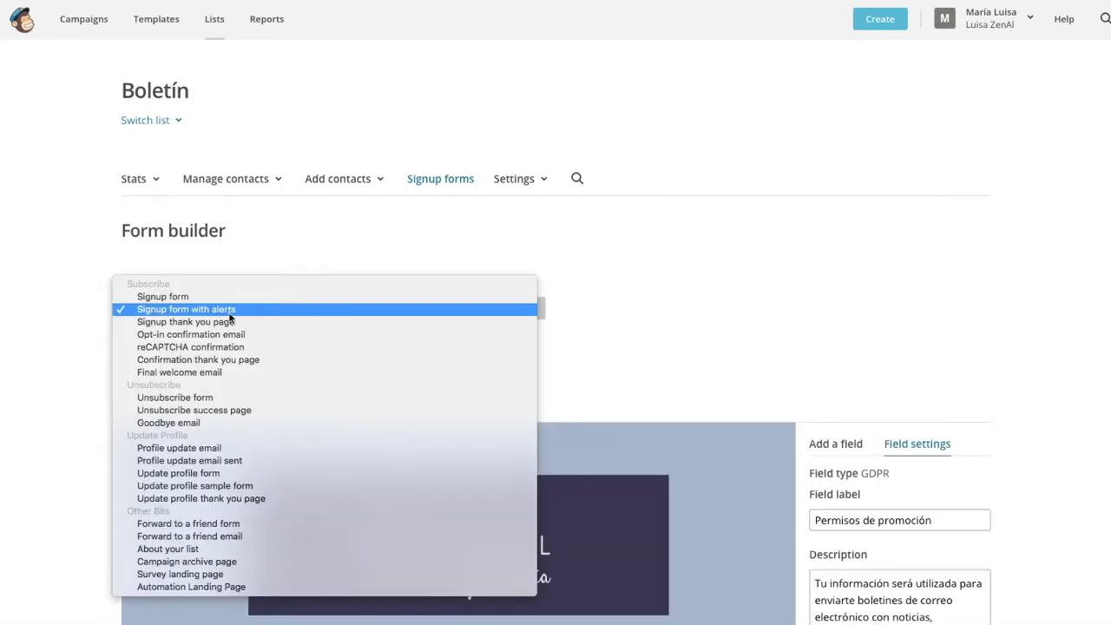
{"action": "left_click", "coordinate": [162, 326]}
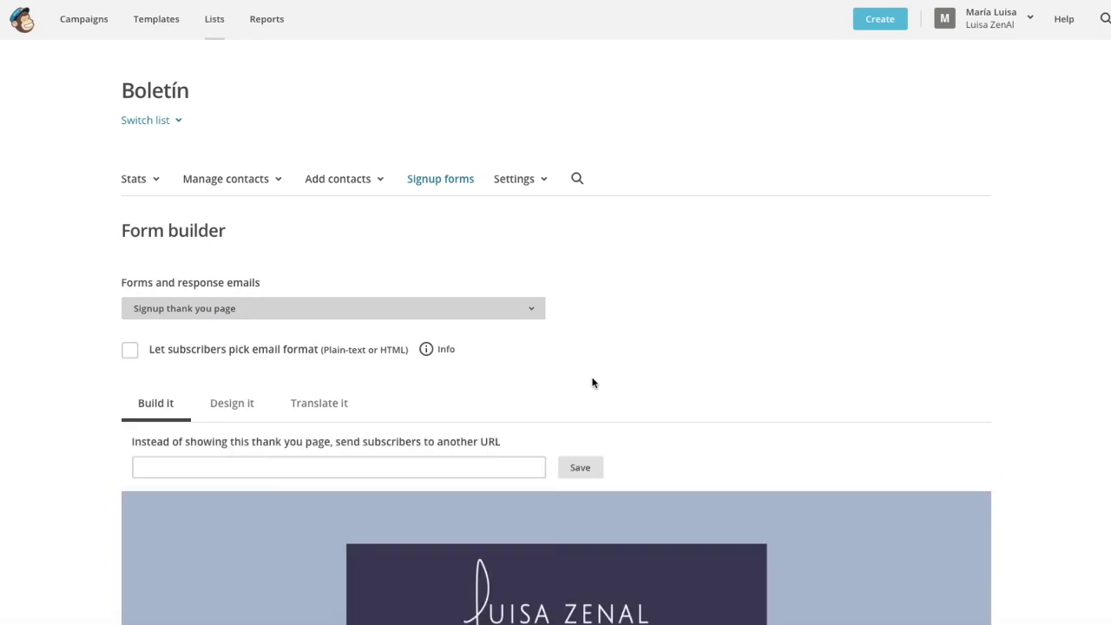
{"action": "scroll", "coordinate": [592, 380], "scroll_direction": "down", "scroll_amount": 5}
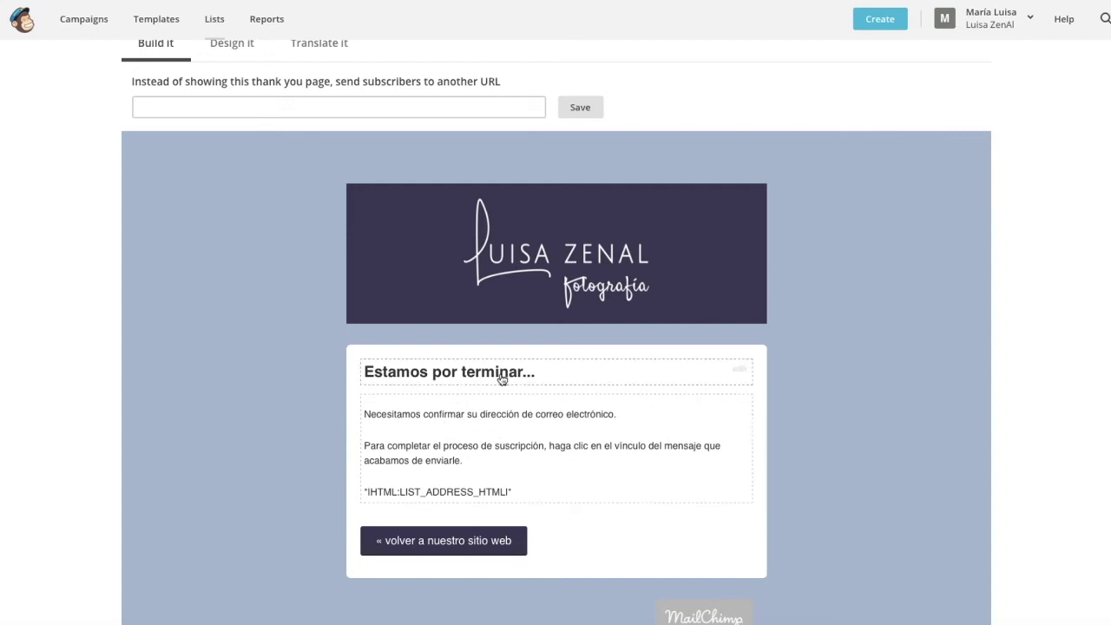
{"action": "scroll", "coordinate": [499, 421], "scroll_direction": "up", "scroll_amount": 1}
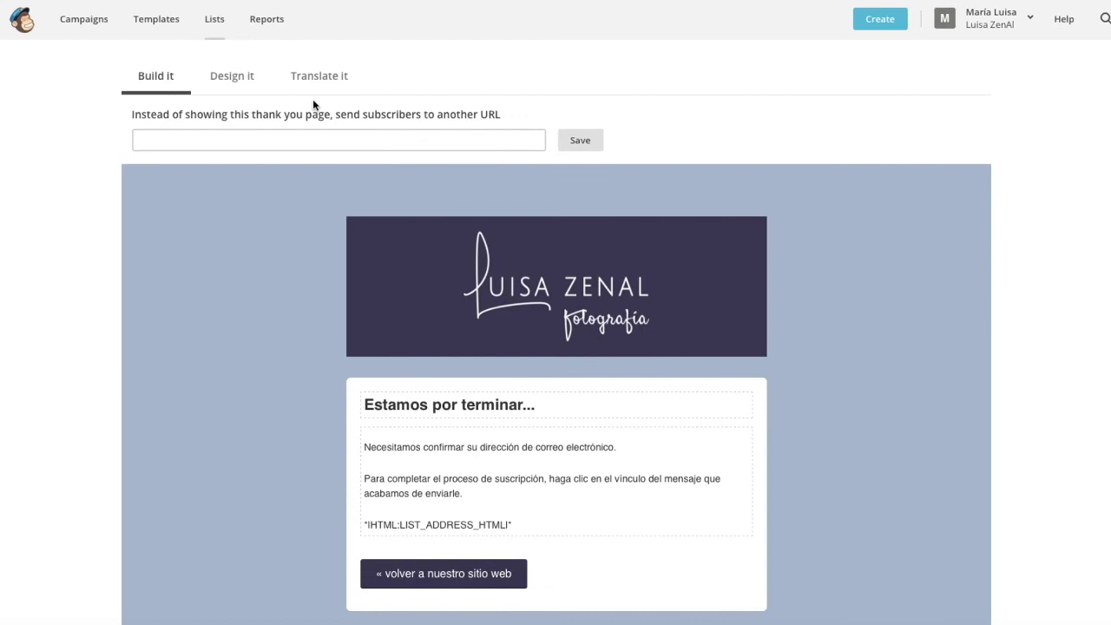
{"action": "scroll", "coordinate": [590, 405], "scroll_direction": "up", "scroll_amount": 4}
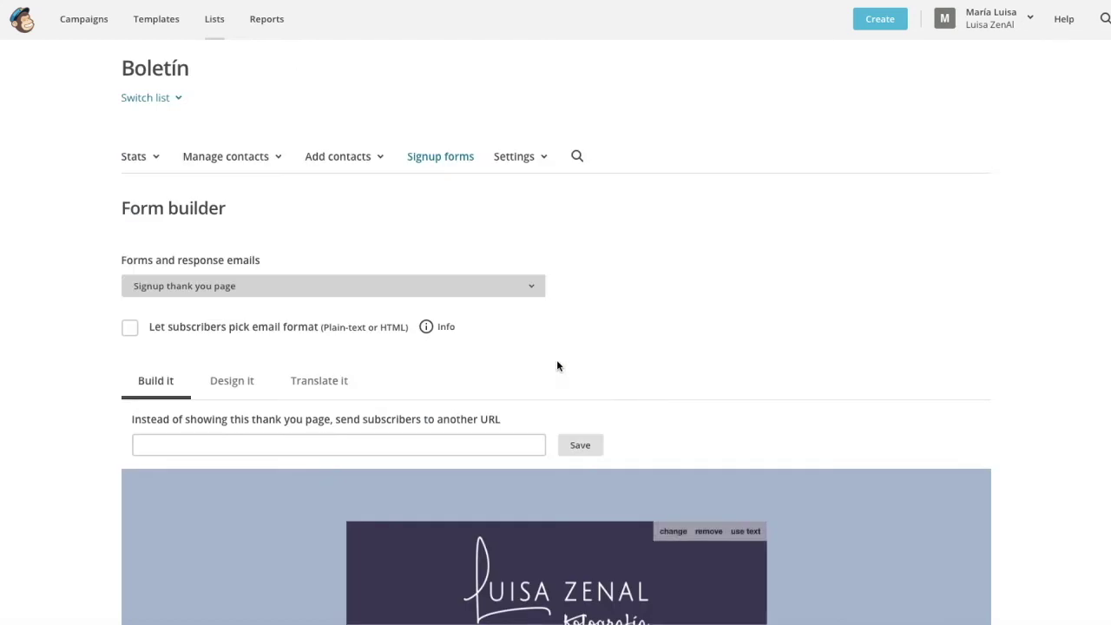
{"action": "left_click", "coordinate": [147, 443]}
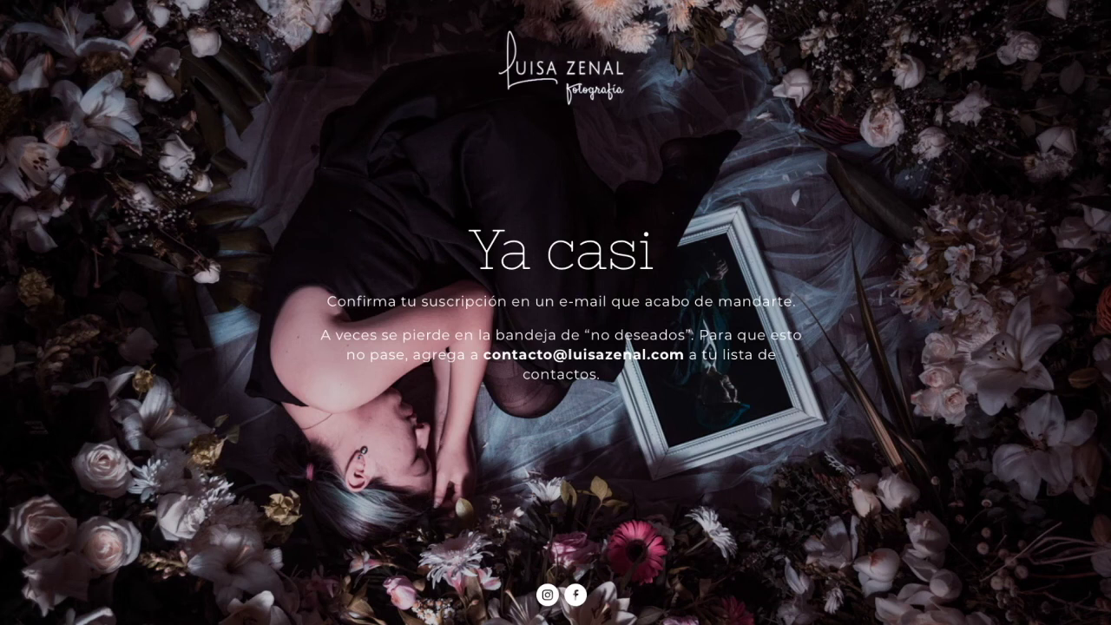
{"action": "key", "text": "super+l"}
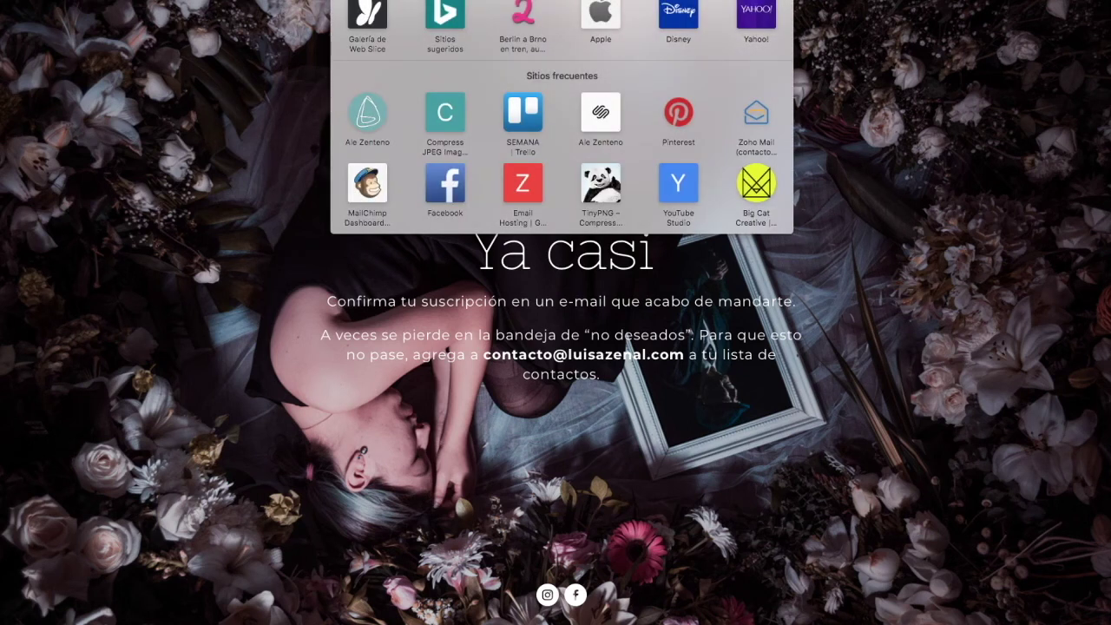
{"action": "key", "text": "Escape"}
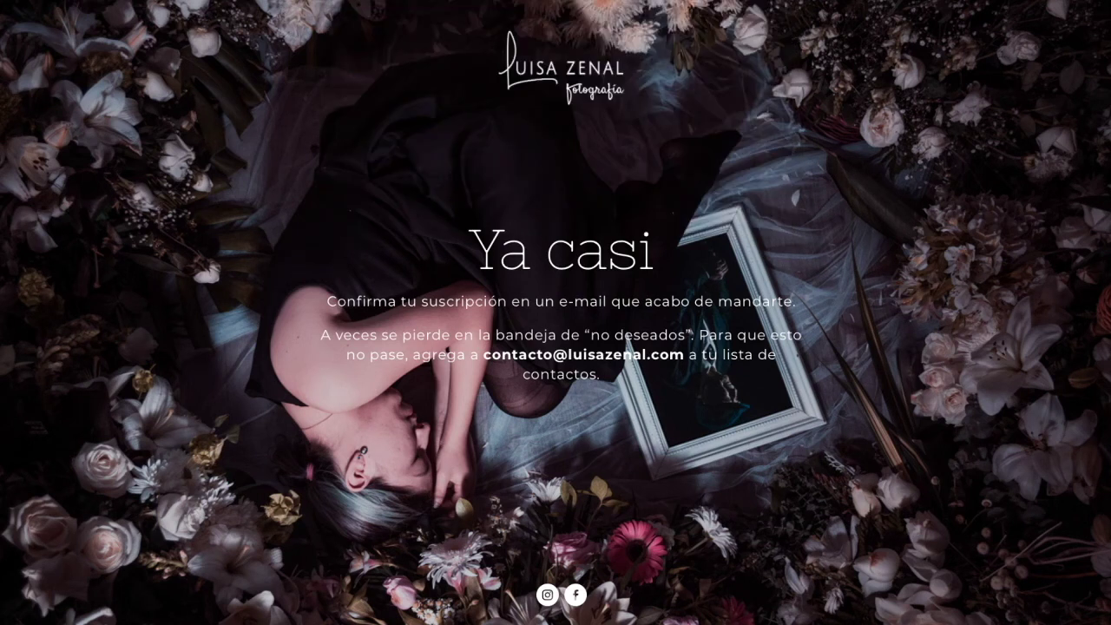
{"action": "key", "text": "ctrl+Tab"}
{"action": "left_click", "coordinate": [404, 442]}
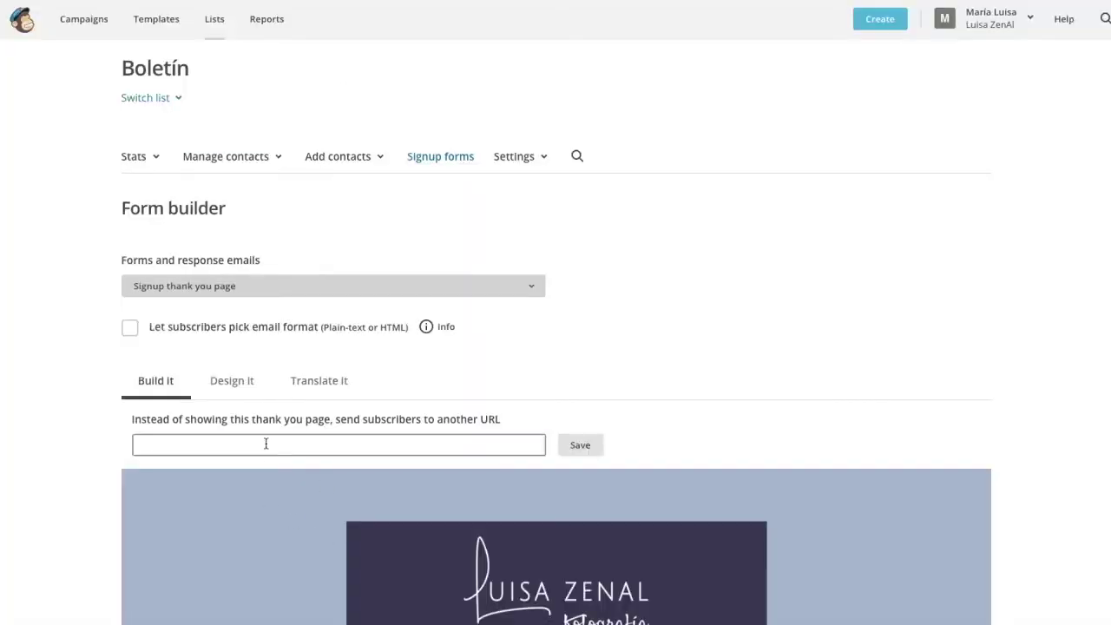
{"action": "type", "text": "https://www.luisazenal.com/ya-casi"}
{"action": "key", "text": "Return"}
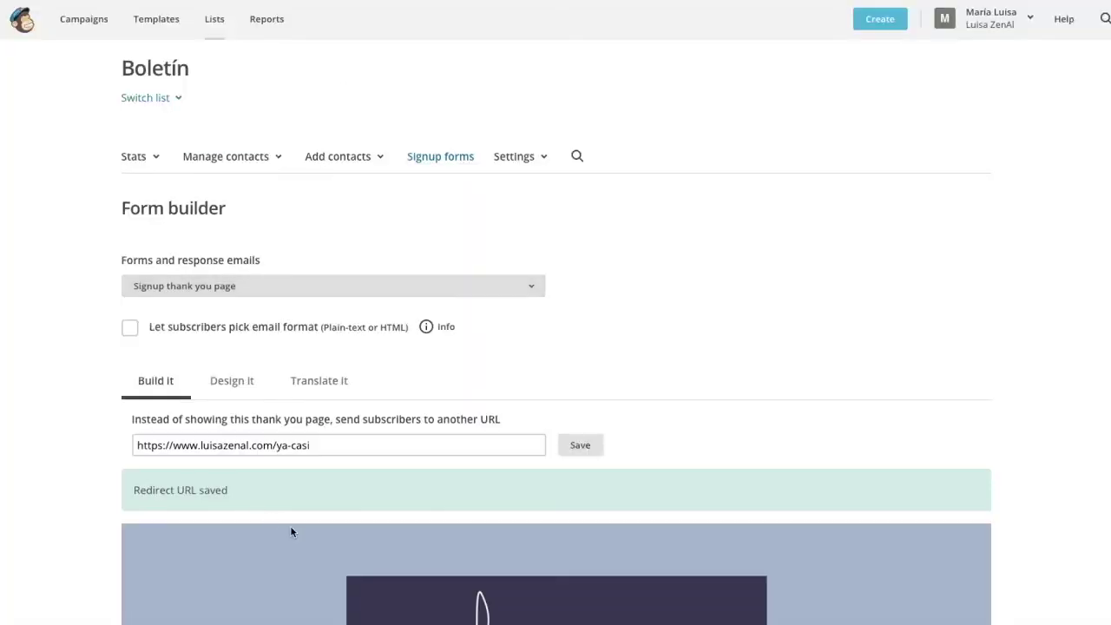
Return to the Signup form in the form builder and look over its fields.
{"action": "scroll", "coordinate": [328, 546], "scroll_direction": "down", "scroll_amount": 2}
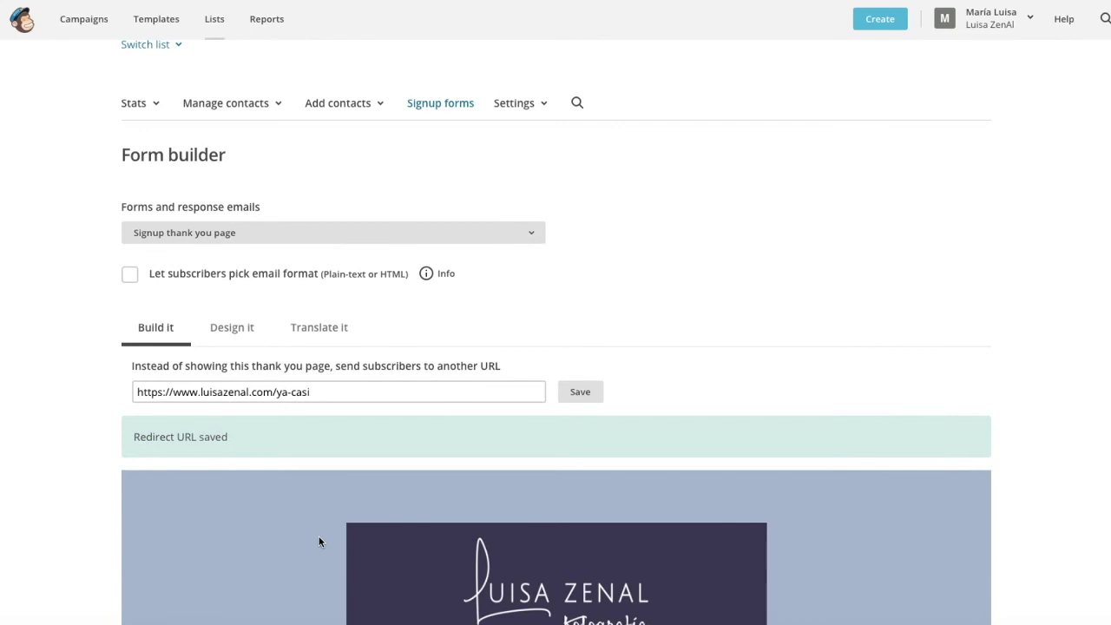
{"action": "scroll", "coordinate": [319, 542], "scroll_direction": "down", "scroll_amount": 3}
{"action": "left_click", "coordinate": [536, 137]}
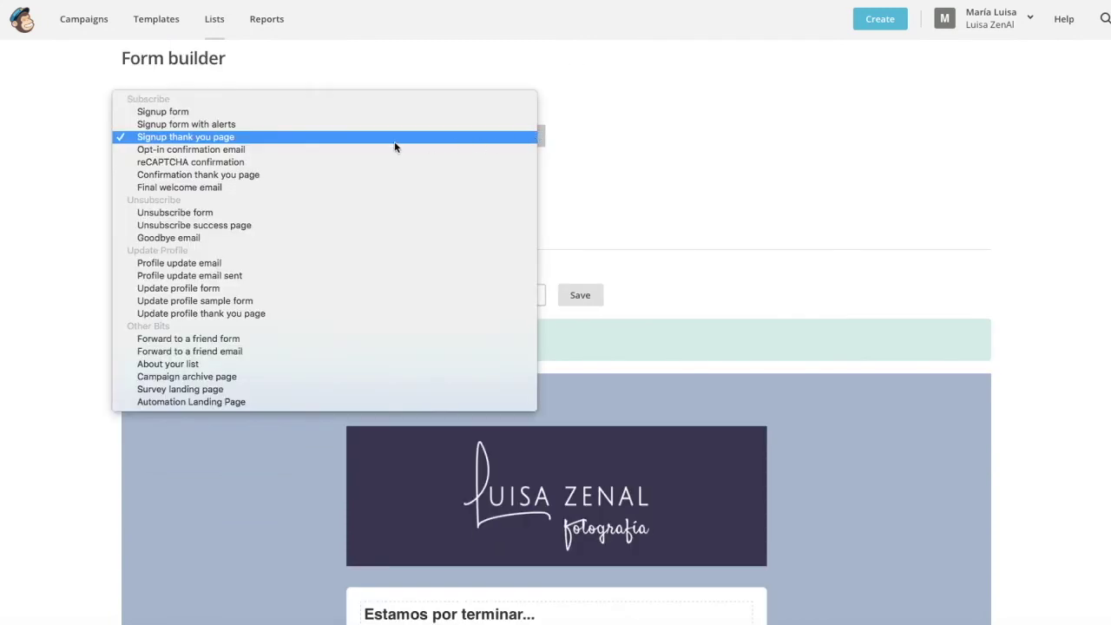
{"action": "left_click", "coordinate": [162, 113]}
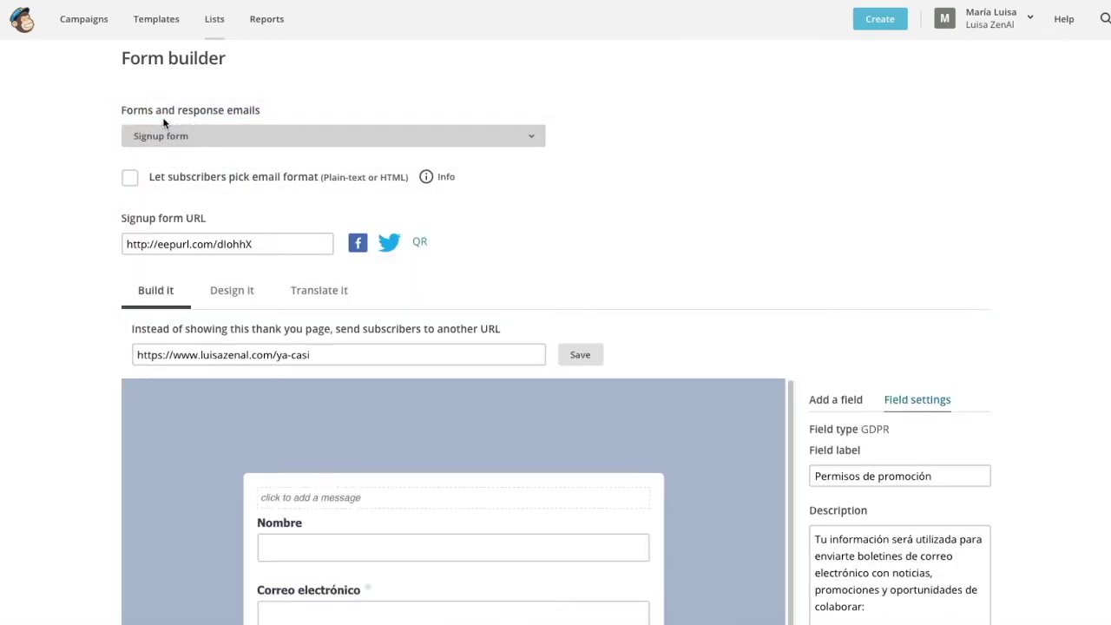
{"action": "scroll", "coordinate": [612, 499], "scroll_direction": "down", "scroll_amount": 6}
{"action": "scroll", "coordinate": [612, 505], "scroll_direction": "up", "scroll_amount": 8}
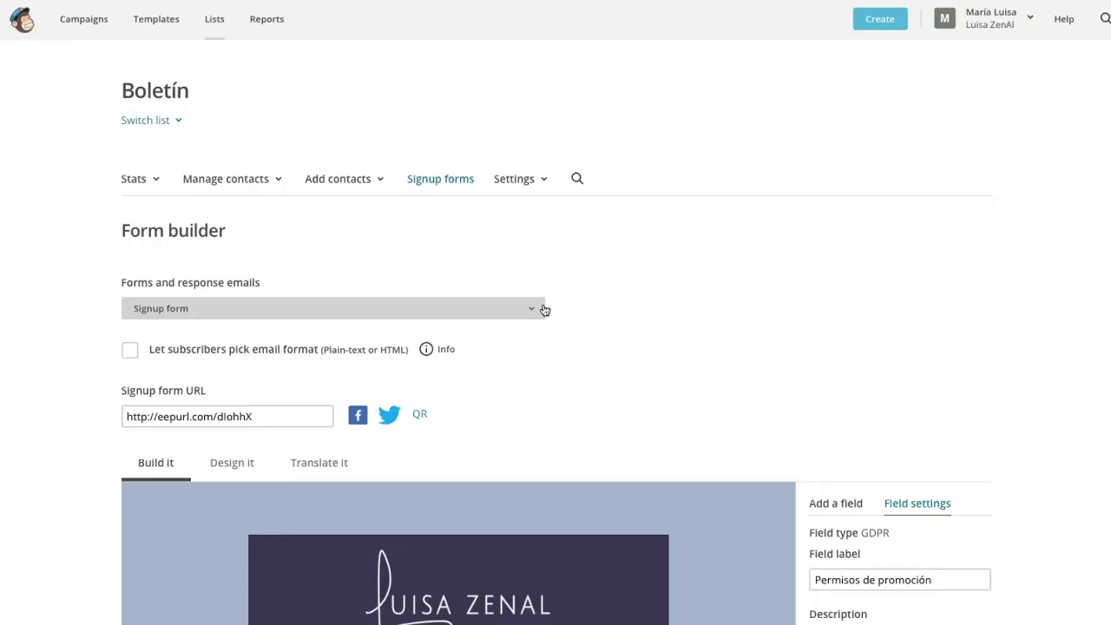
Open the Opt-in confirmation email and review its sender, reply-to, subject and message text.
{"action": "left_click", "coordinate": [544, 308]}
{"action": "key", "text": "Up"}
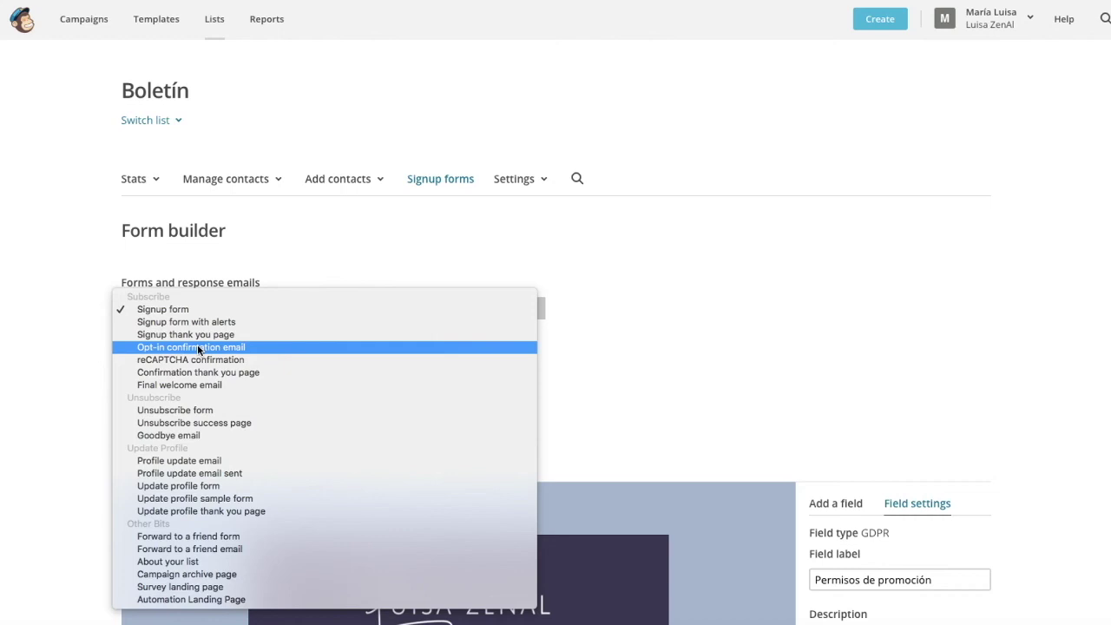
{"action": "left_click", "coordinate": [197, 347]}
{"action": "scroll", "coordinate": [539, 323], "scroll_direction": "down", "scroll_amount": 5}
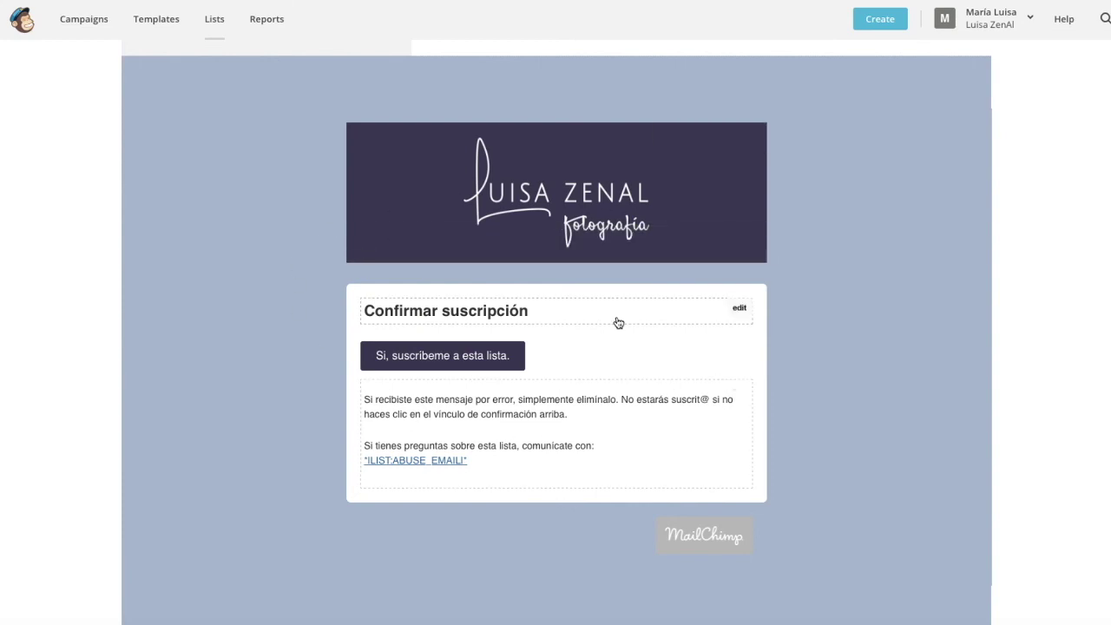
{"action": "scroll", "coordinate": [618, 323], "scroll_direction": "up", "scroll_amount": 5}
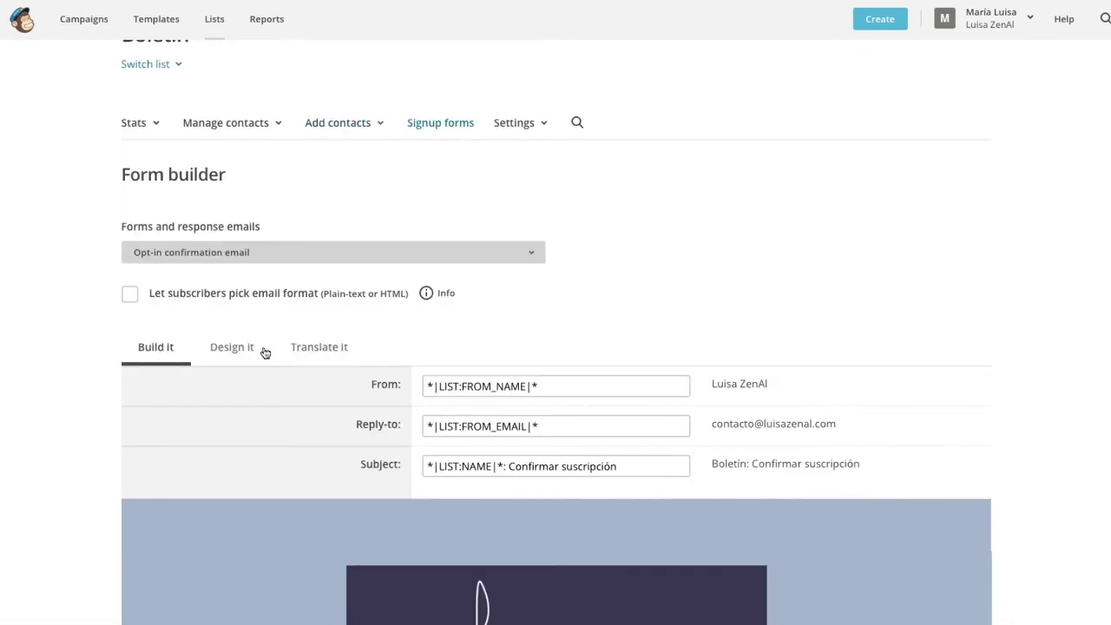
{"action": "scroll", "coordinate": [429, 443], "scroll_direction": "down", "scroll_amount": 5}
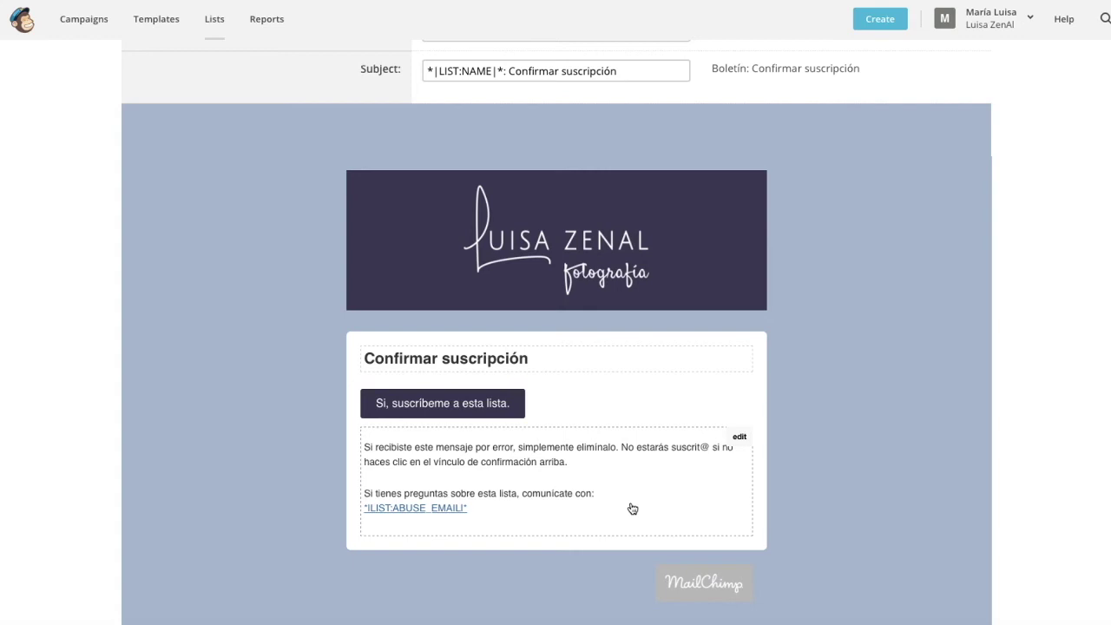
{"action": "scroll", "coordinate": [633, 509], "scroll_direction": "up", "scroll_amount": 5}
Open the reCAPTCHA confirmation page and review its heading, message and subscribe button.
{"action": "left_click", "coordinate": [230, 311]}
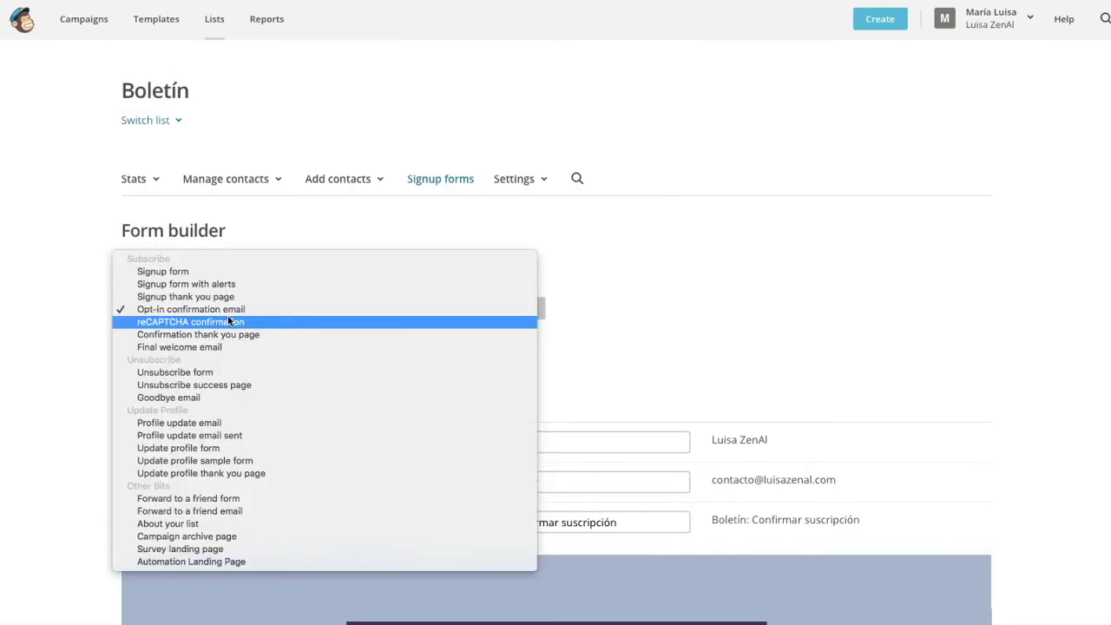
{"action": "left_click", "coordinate": [230, 321]}
{"action": "scroll", "coordinate": [635, 339], "scroll_direction": "down", "scroll_amount": 5}
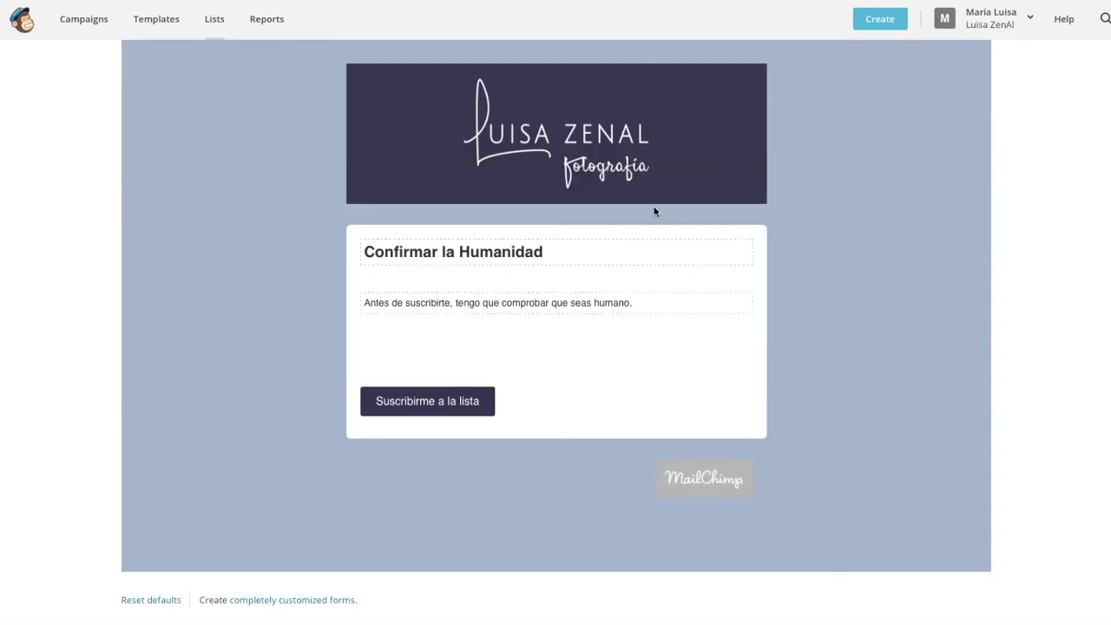
{"action": "scroll", "coordinate": [568, 363], "scroll_direction": "down", "scroll_amount": 1}
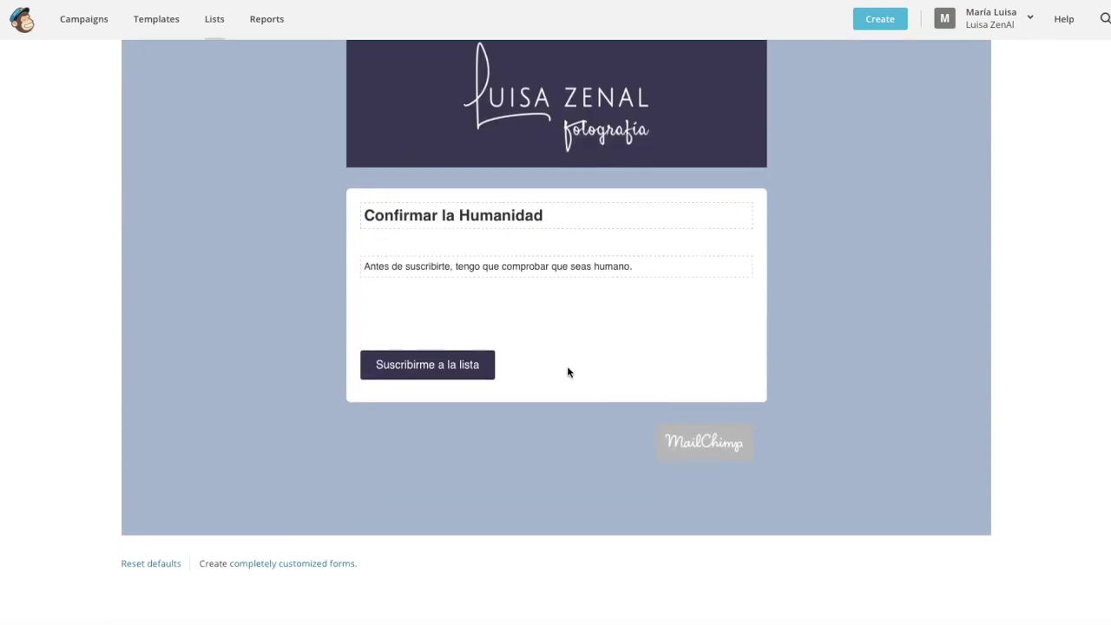
{"action": "scroll", "coordinate": [567, 366], "scroll_direction": "up", "scroll_amount": 3}
{"action": "scroll", "coordinate": [682, 504], "scroll_direction": "down", "scroll_amount": 3}
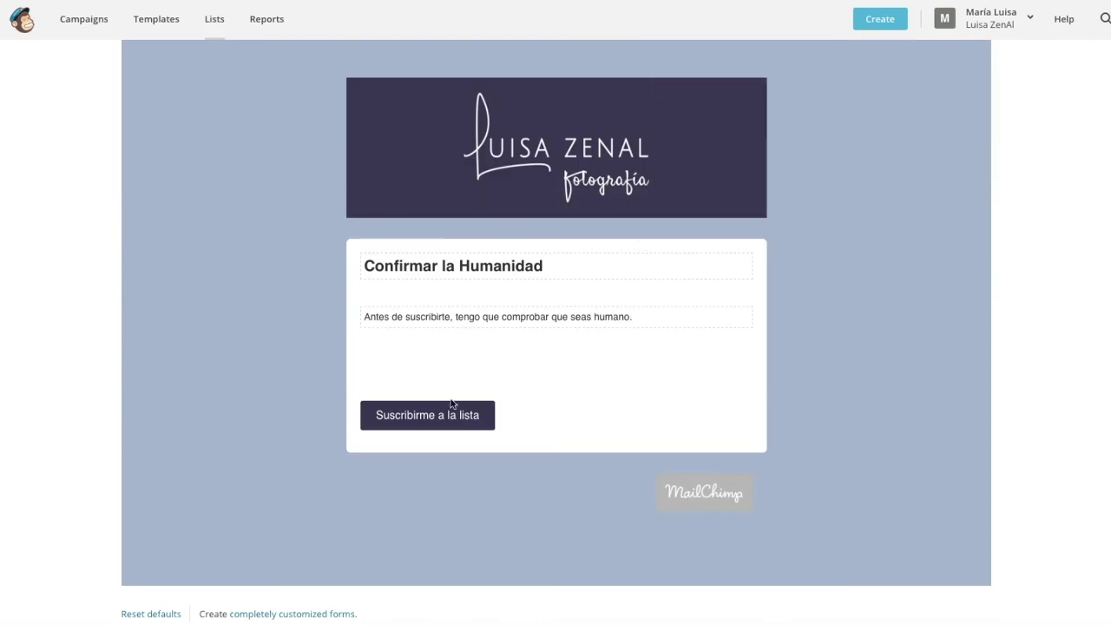
{"action": "scroll", "coordinate": [663, 287], "scroll_direction": "up", "scroll_amount": 5}
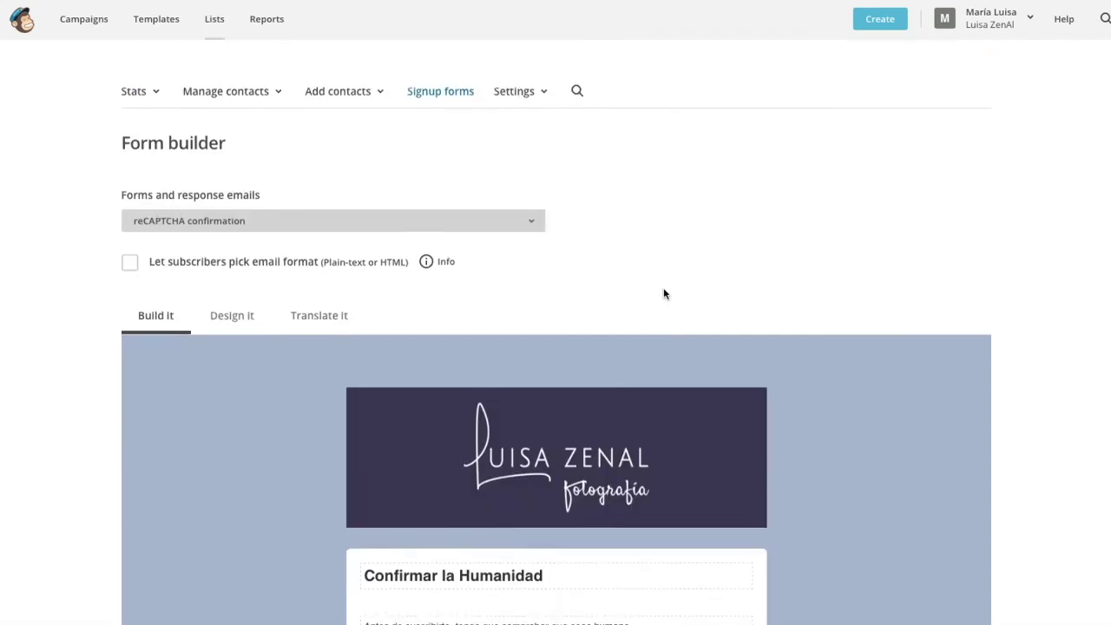
Open the Confirmation thank you page and review its redirect URL field, heading and message.
{"action": "left_click", "coordinate": [174, 313]}
{"action": "left_click", "coordinate": [174, 322]}
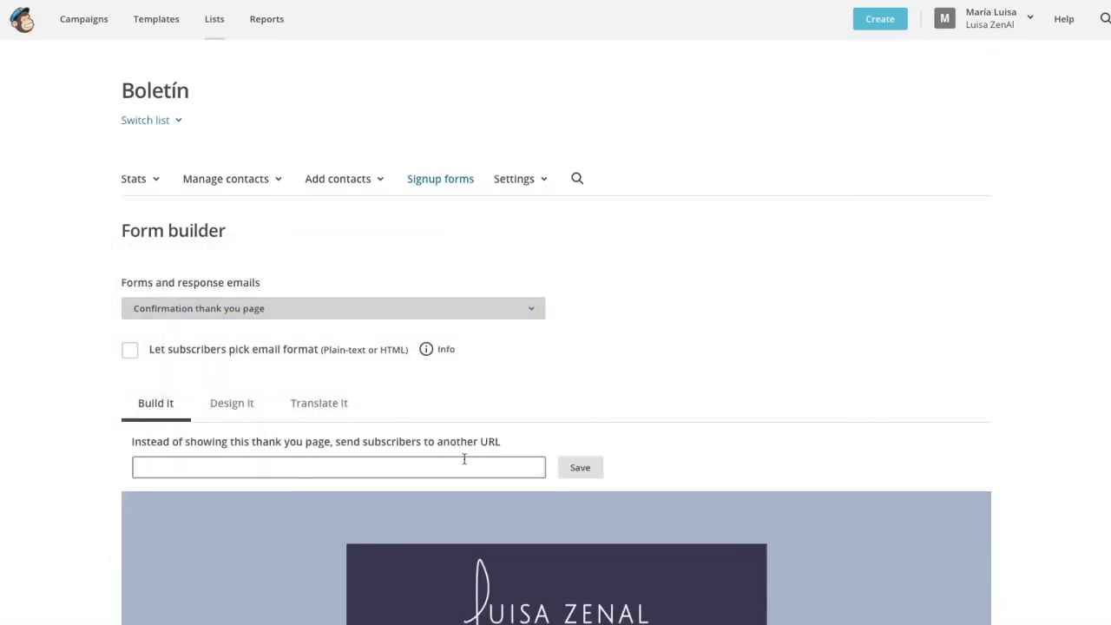
{"action": "scroll", "coordinate": [475, 462], "scroll_direction": "down", "scroll_amount": 5}
{"action": "scroll", "coordinate": [658, 372], "scroll_direction": "up", "scroll_amount": 3}
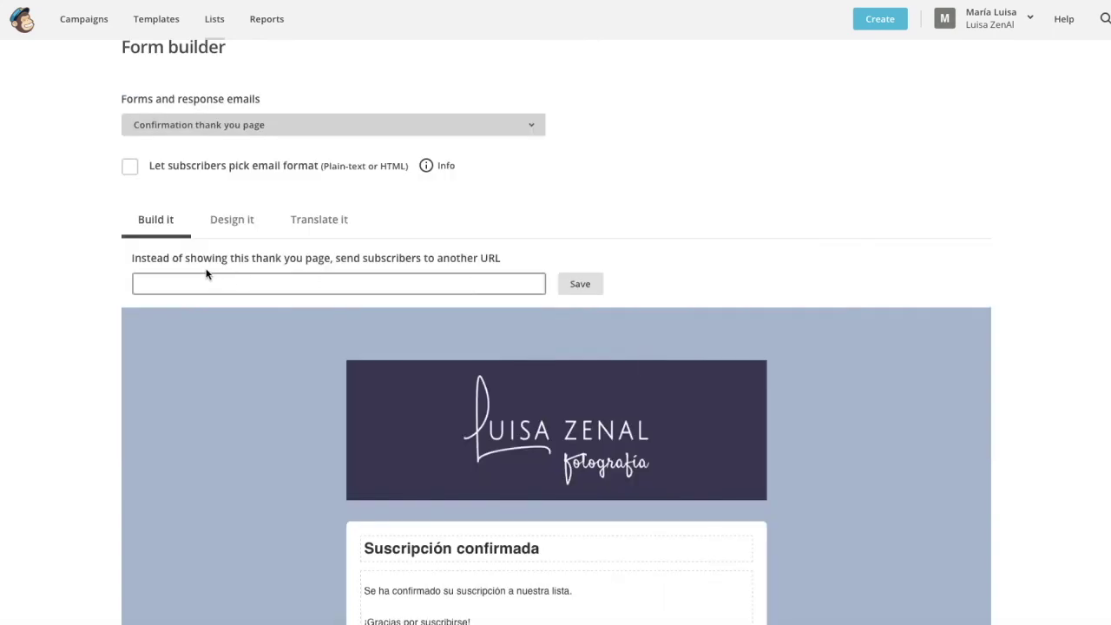
{"action": "mouse_move", "coordinate": [579, 416]}
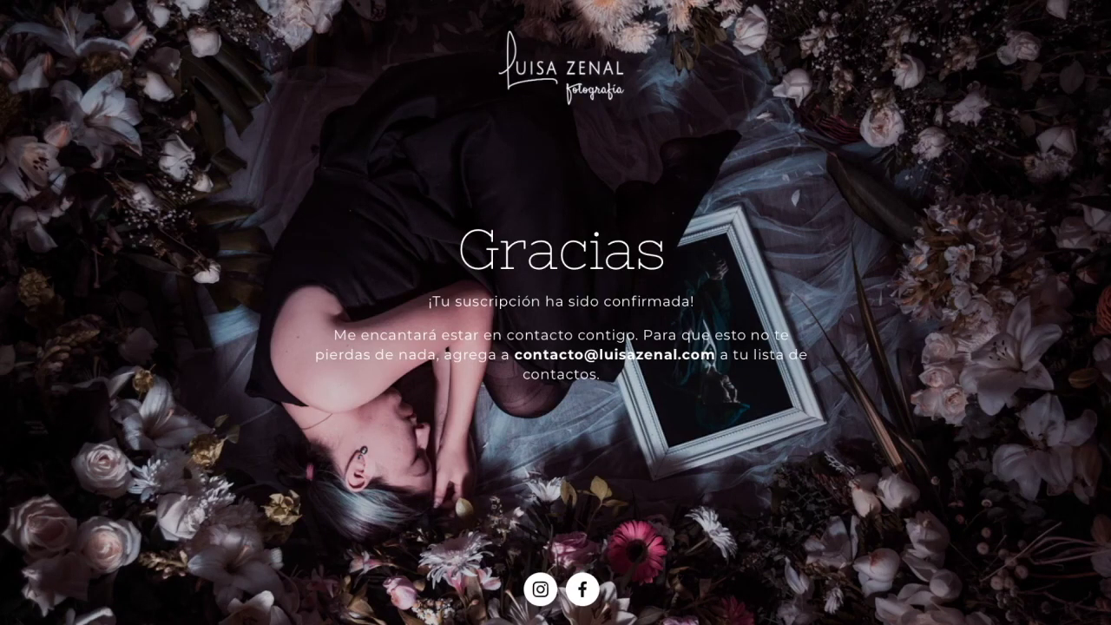
{"action": "key", "text": "super+l"}
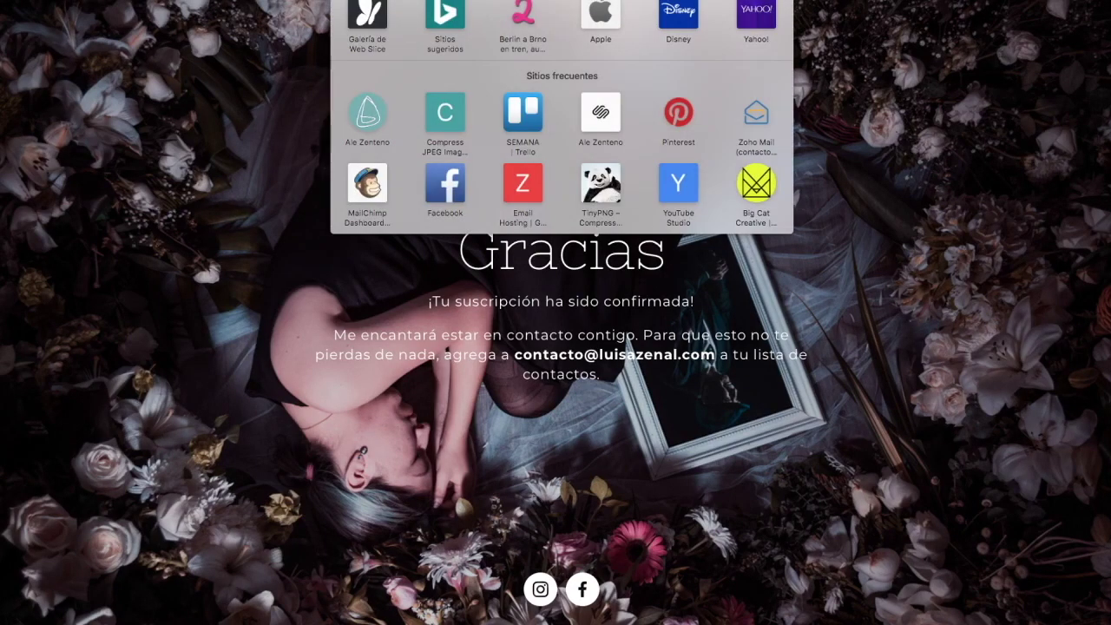
{"action": "key", "text": "Escape"}
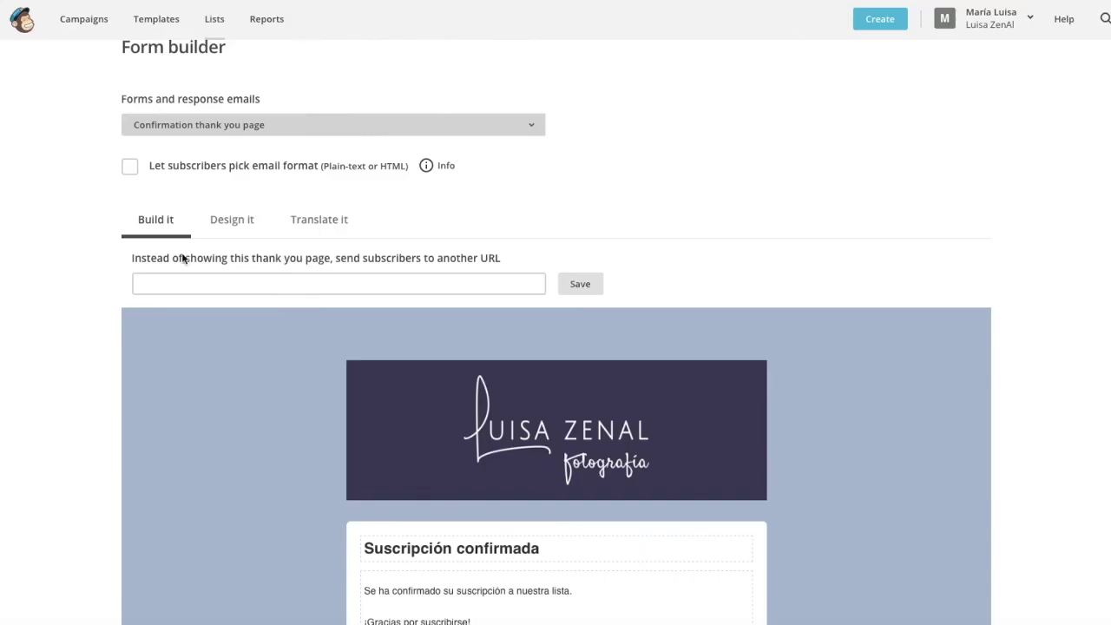
{"action": "left_click", "coordinate": [143, 286]}
{"action": "type", "text": "https://www.luisazenal.com/gracias"}
{"action": "left_click", "coordinate": [581, 284]}
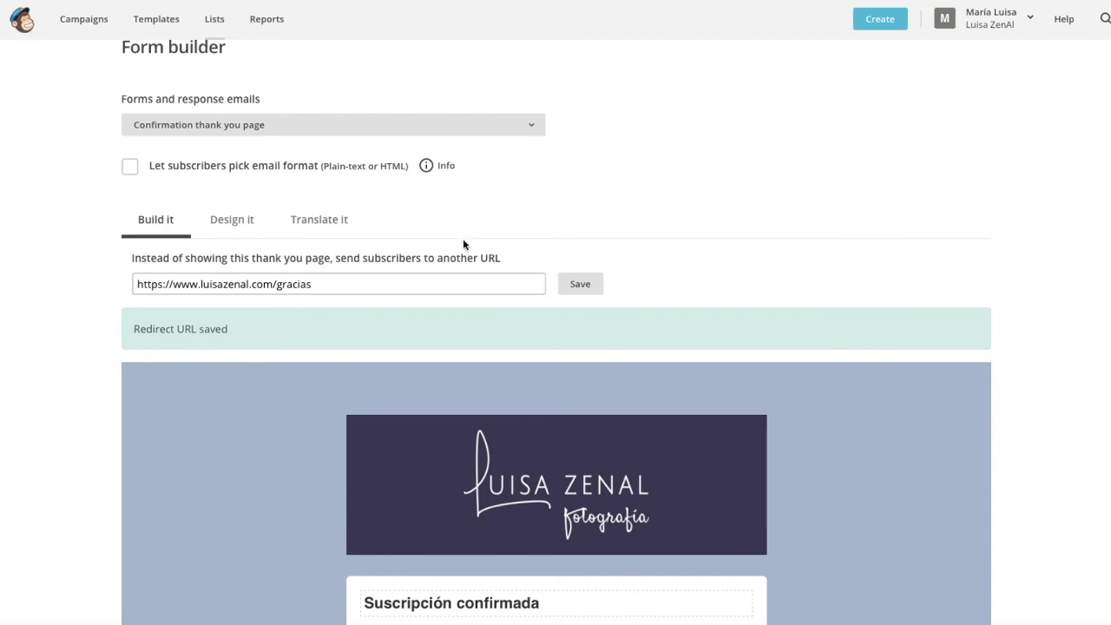
Open the Final welcome email and review its sender, reply-to, subject, message text and unsubscribe button.
{"action": "scroll", "coordinate": [700, 278], "scroll_direction": "down", "scroll_amount": 3}
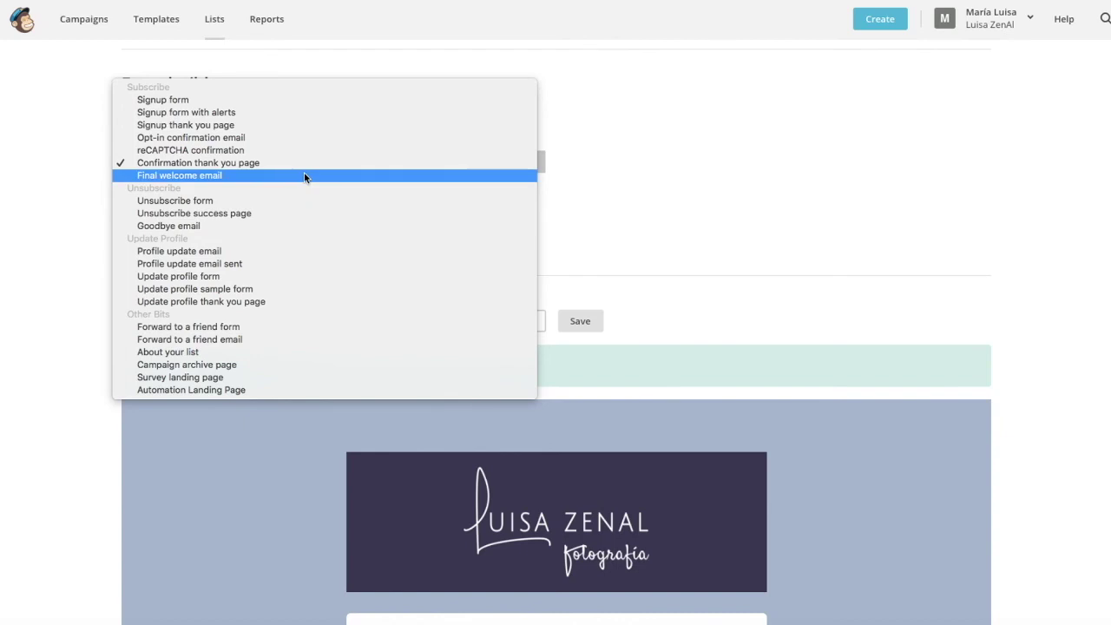
{"action": "left_click", "coordinate": [304, 172]}
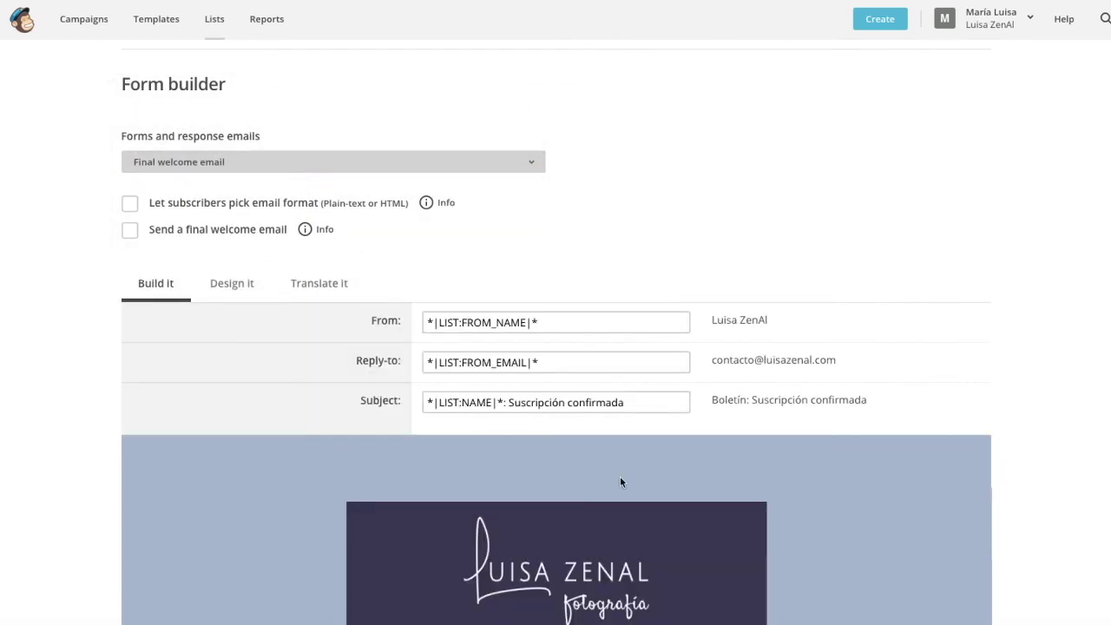
{"action": "mouse_move", "coordinate": [718, 549]}
{"action": "scroll", "coordinate": [541, 511], "scroll_direction": "down", "scroll_amount": 5}
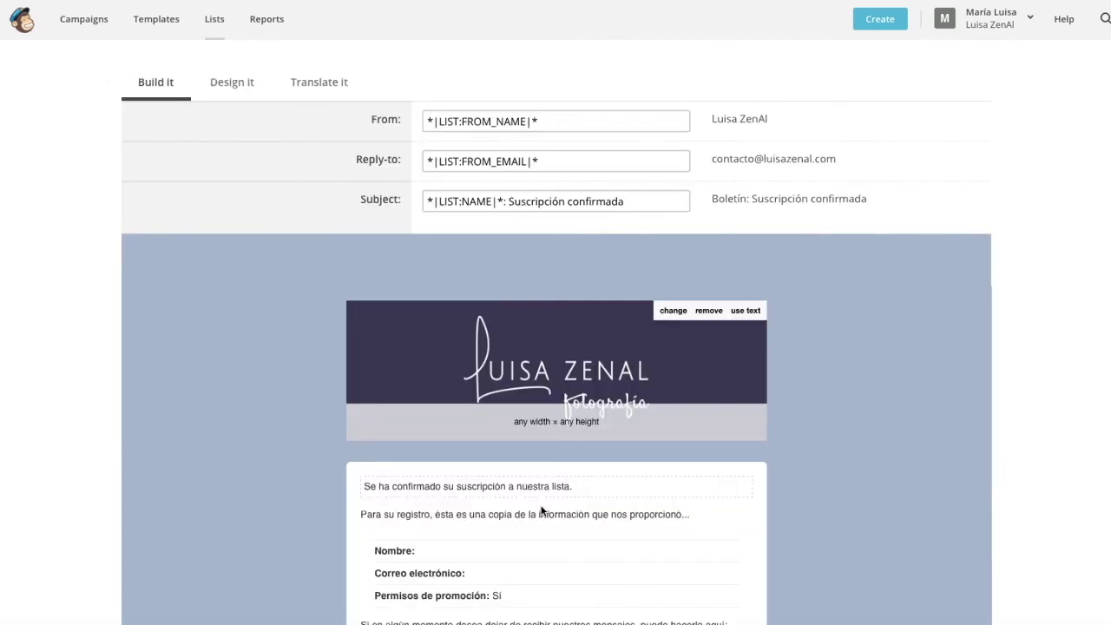
{"action": "scroll", "coordinate": [541, 507], "scroll_direction": "up", "scroll_amount": 1}
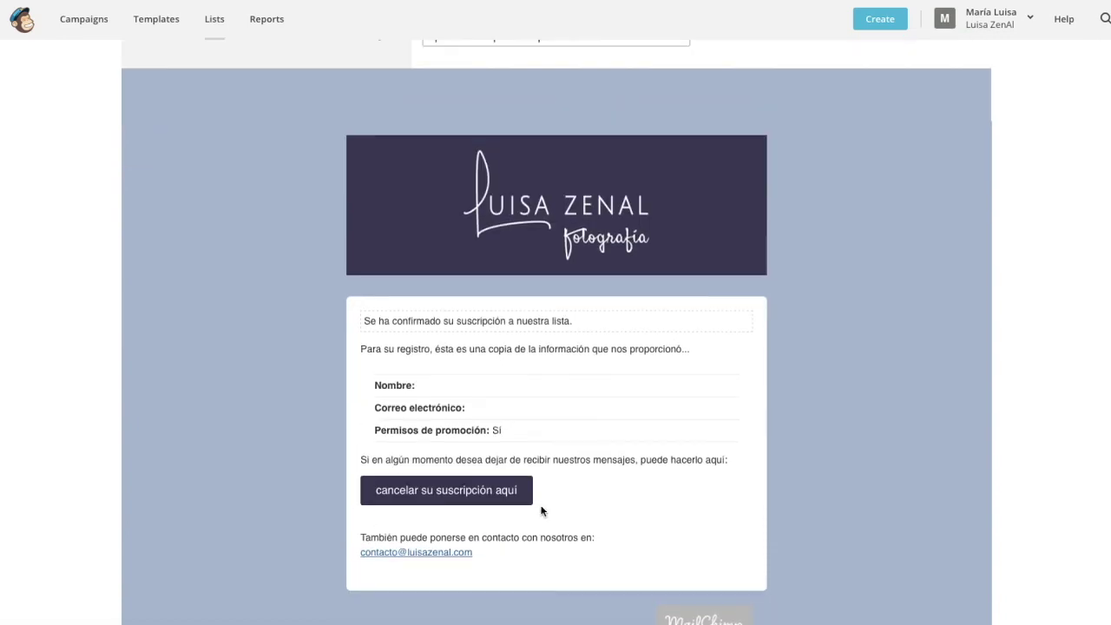
{"action": "scroll", "coordinate": [541, 510], "scroll_direction": "down", "scroll_amount": 1}
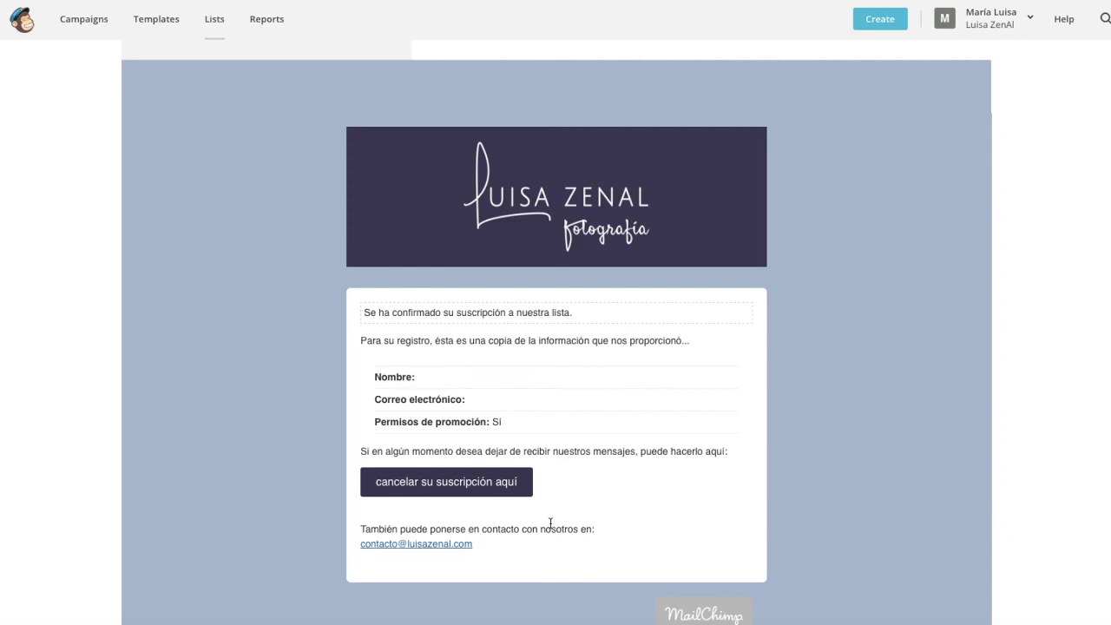
{"action": "scroll", "coordinate": [550, 526], "scroll_direction": "up", "scroll_amount": 1}
{"action": "scroll", "coordinate": [642, 343], "scroll_direction": "up", "scroll_amount": 5}
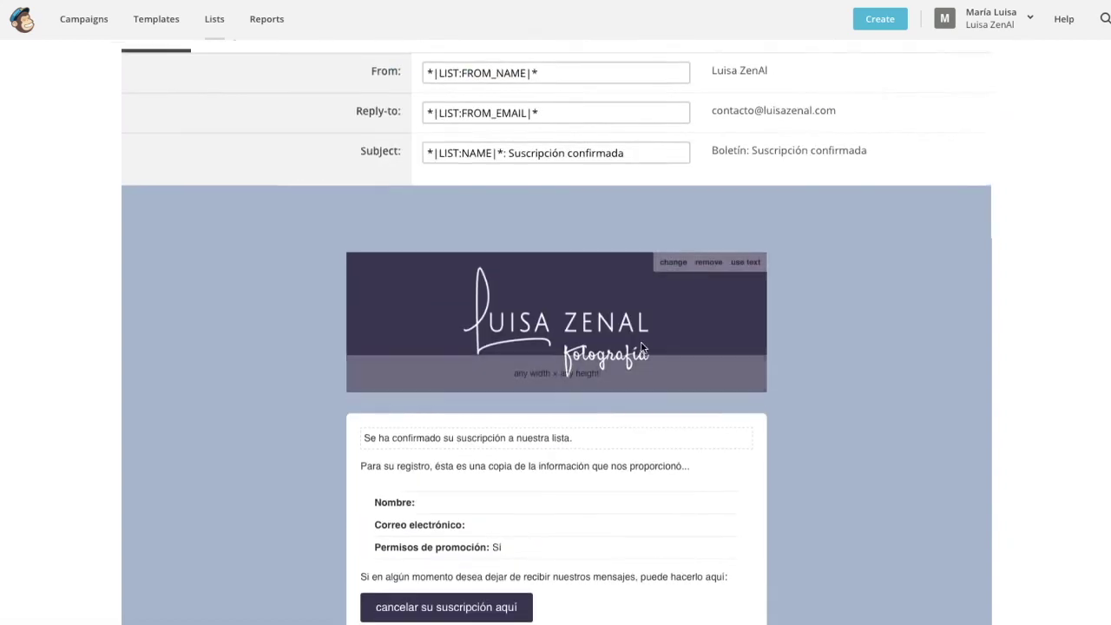
{"action": "scroll", "coordinate": [642, 343], "scroll_direction": "down", "scroll_amount": 5}
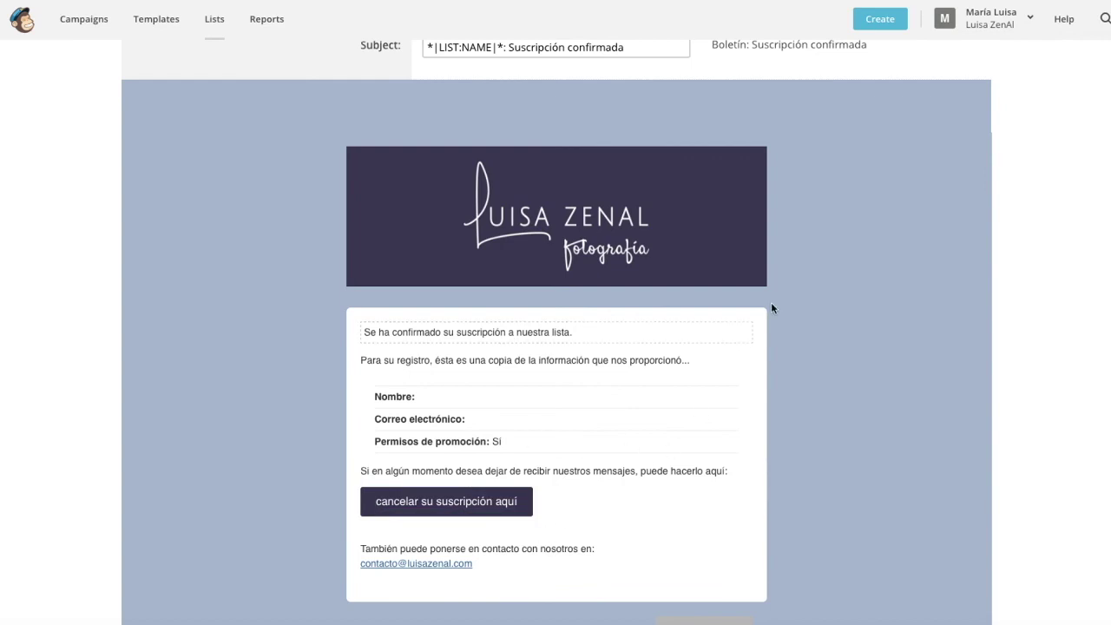
Check the welcome email's confirmation sentence in the content editor without changing it, and enable sending a final welcome email.
{"action": "left_click", "coordinate": [613, 330]}
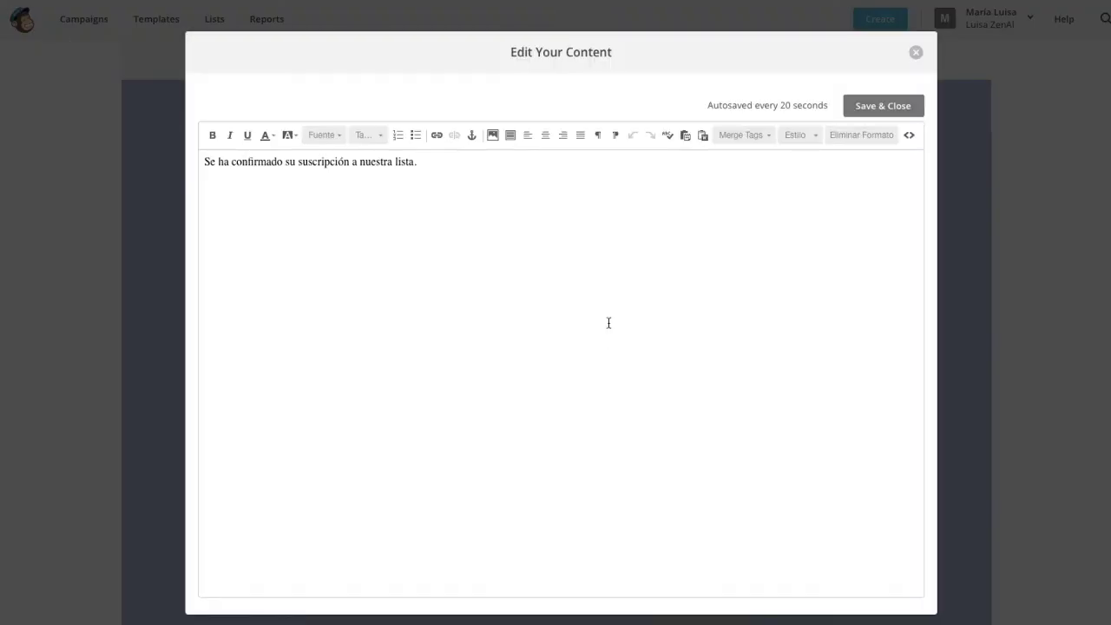
{"action": "left_click", "coordinate": [915, 57]}
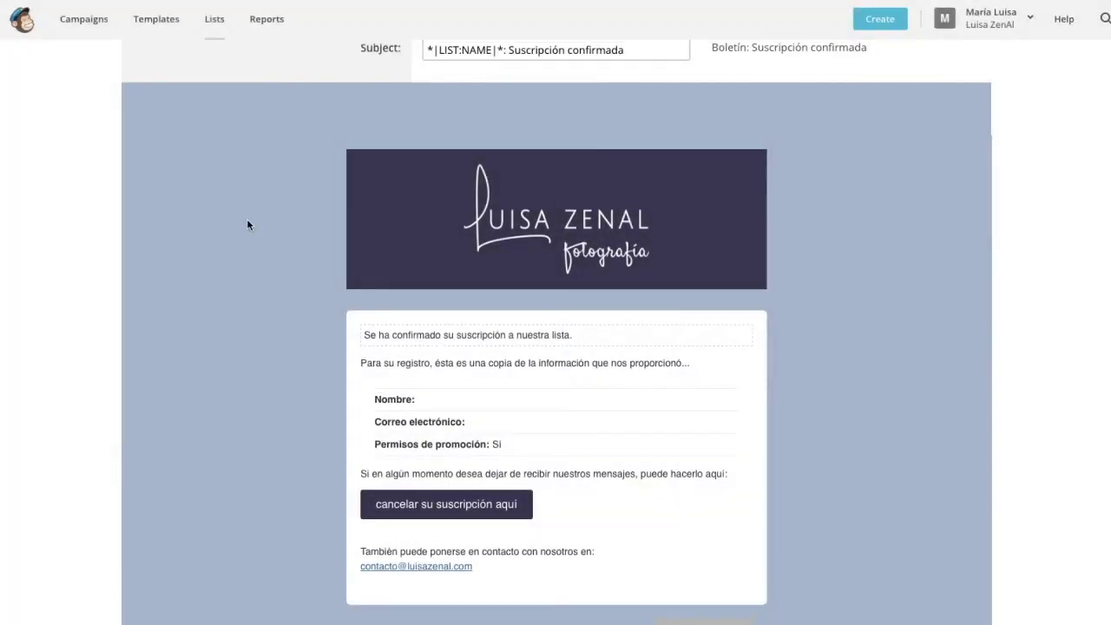
{"action": "scroll", "coordinate": [247, 224], "scroll_direction": "up", "scroll_amount": 5}
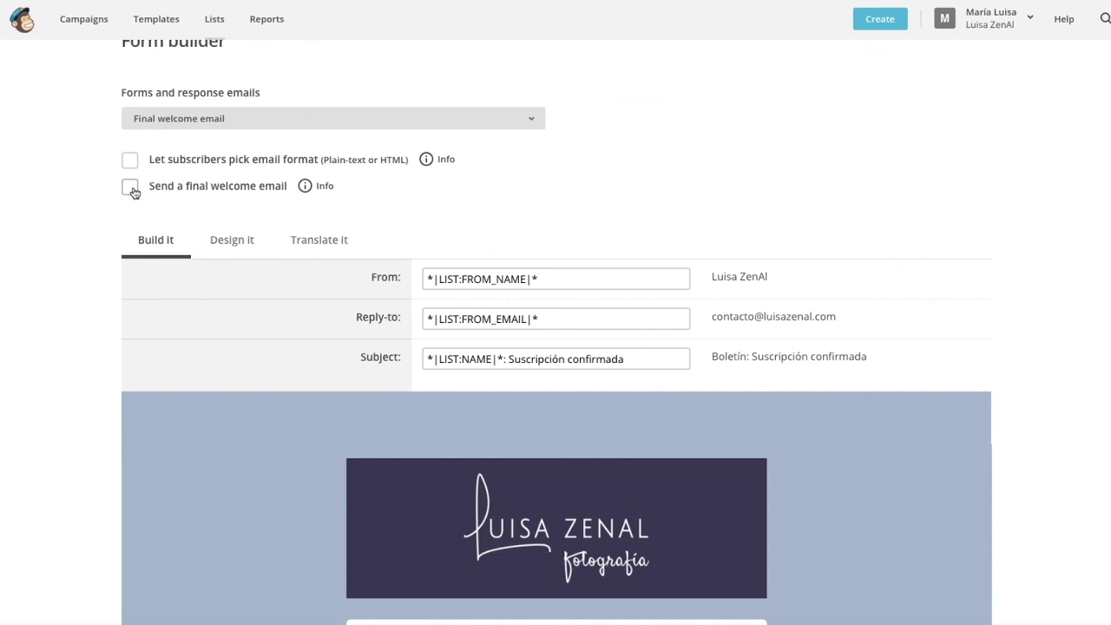
{"action": "left_click", "coordinate": [130, 188]}
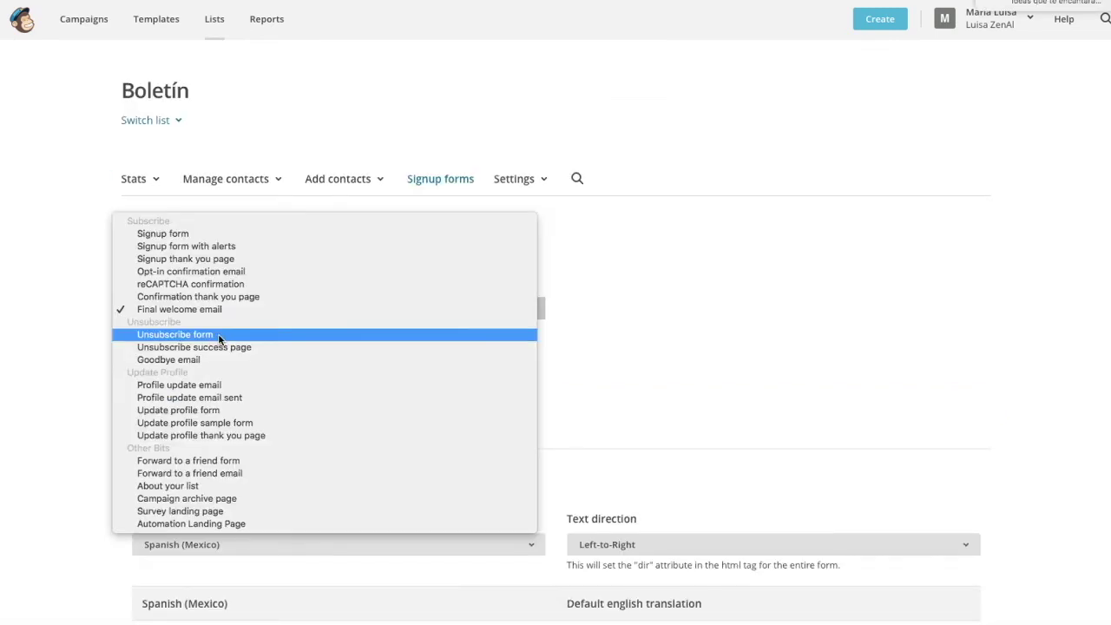
Open the Unsubscribe form and review its Spanish (Mexico) translations and the preview of the cancellation form.
{"action": "left_click", "coordinate": [218, 339]}
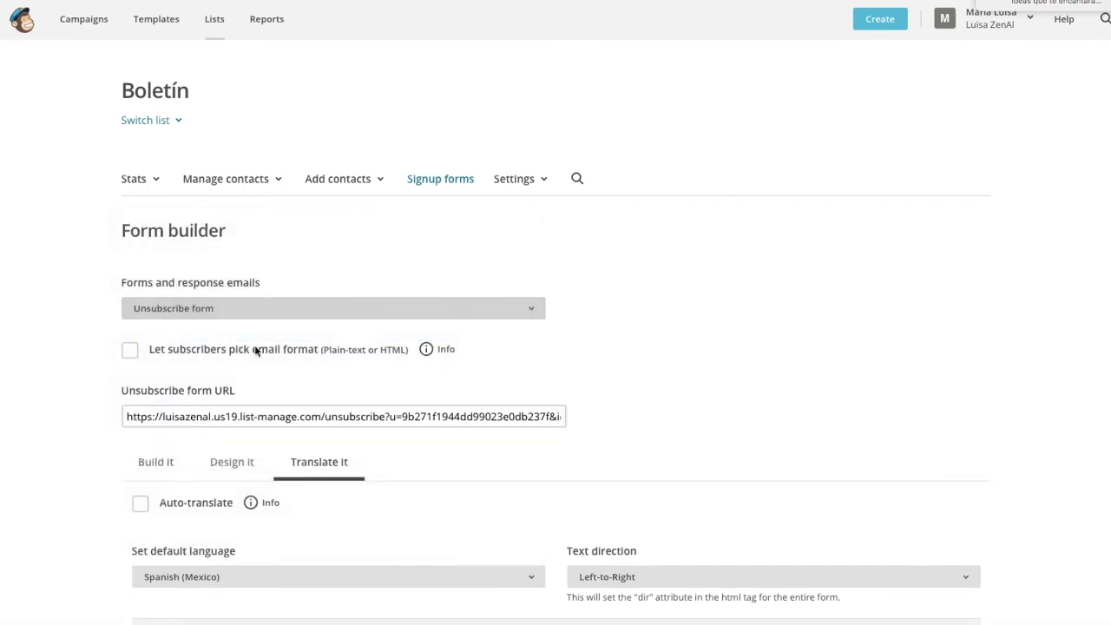
{"action": "scroll", "coordinate": [622, 407], "scroll_direction": "down", "scroll_amount": 5}
{"action": "scroll", "coordinate": [621, 407], "scroll_direction": "down", "scroll_amount": 3}
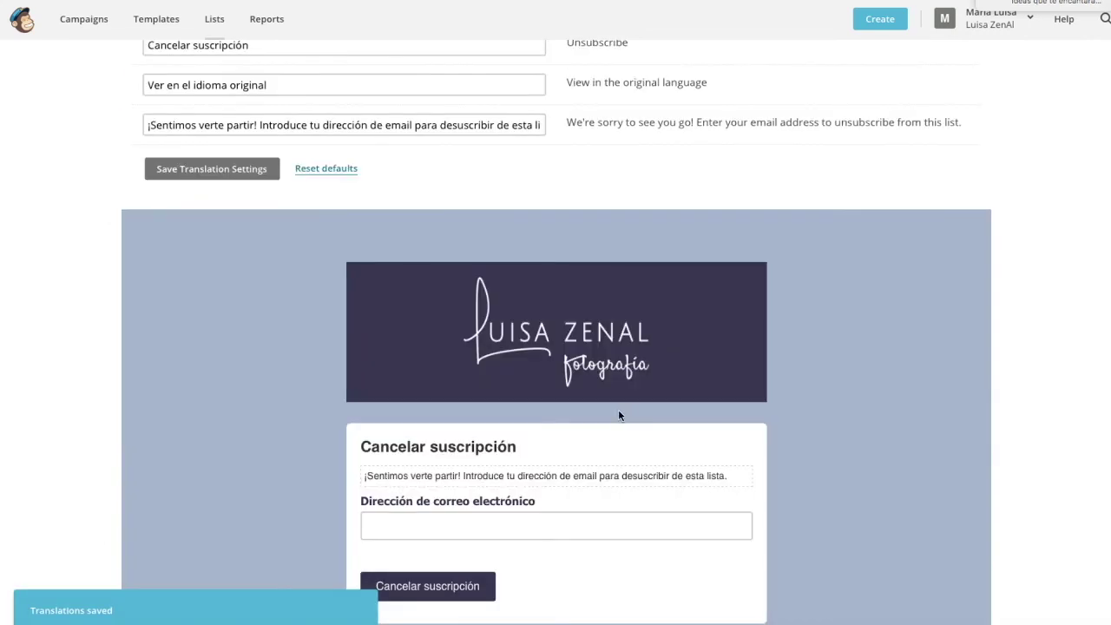
{"action": "mouse_move", "coordinate": [420, 478]}
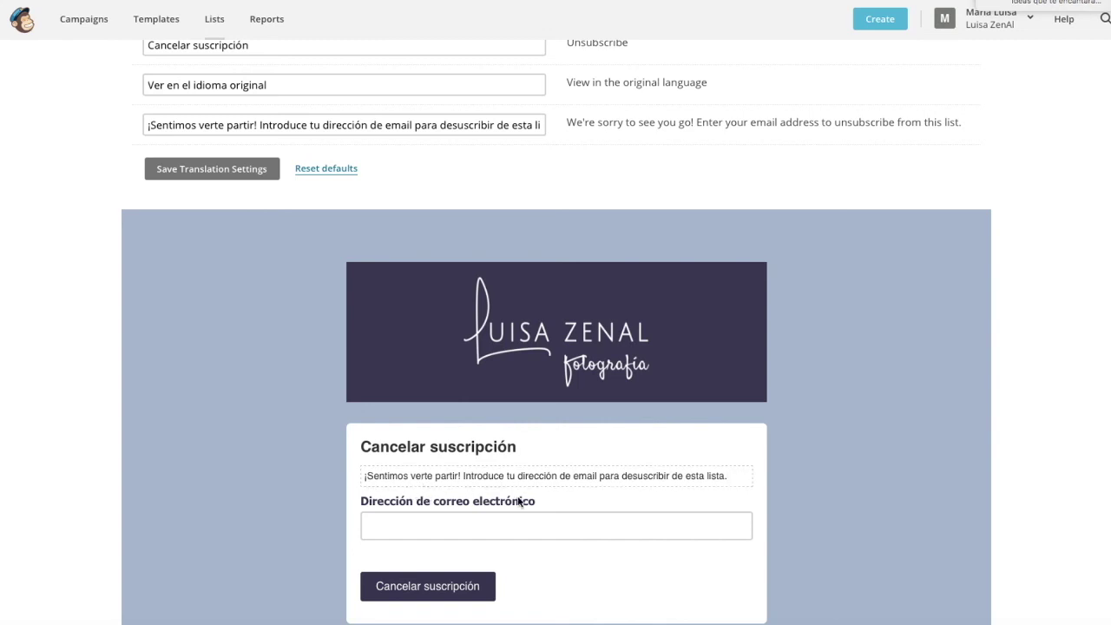
{"action": "scroll", "coordinate": [515, 499], "scroll_direction": "up", "scroll_amount": 2}
{"action": "scroll", "coordinate": [515, 498], "scroll_direction": "up", "scroll_amount": 10}
Open the Forward to a friend form and look at its Spanish (Mexico) translation settings.
{"action": "left_click", "coordinate": [208, 298]}
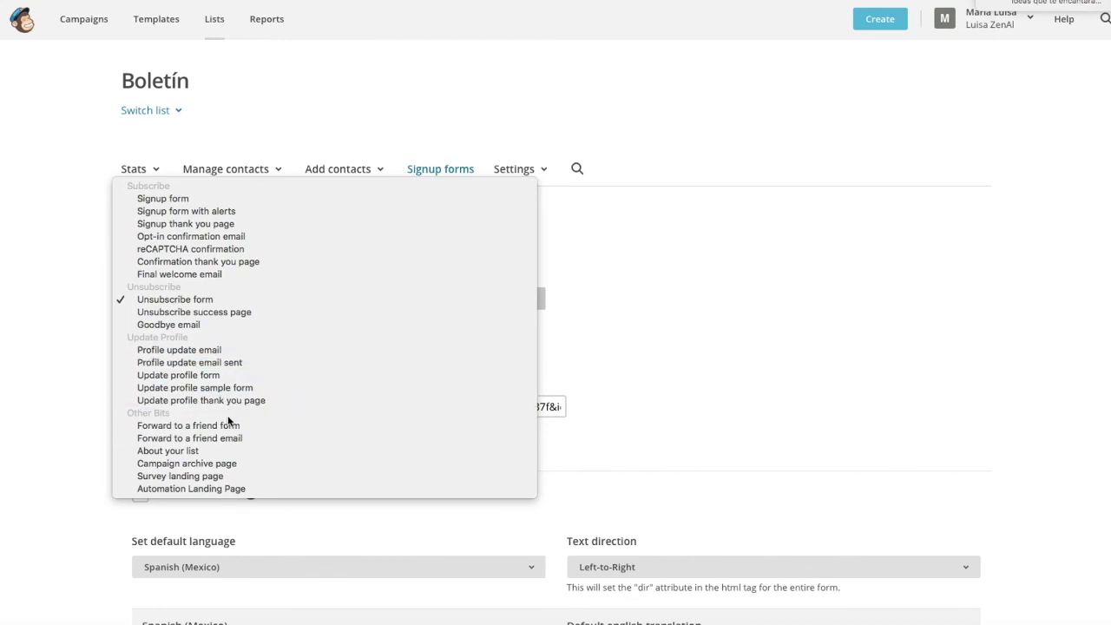
{"action": "left_click", "coordinate": [199, 425]}
{"action": "scroll", "coordinate": [559, 365], "scroll_direction": "up", "scroll_amount": 20}
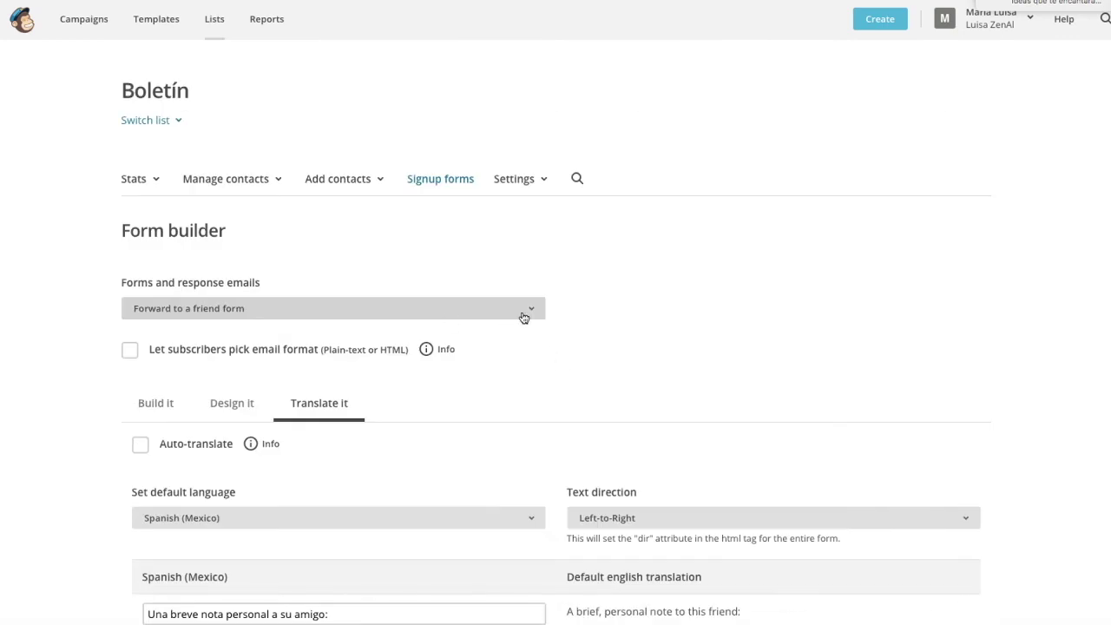
Return to the Signup form and look over its translation settings.
{"action": "left_click", "coordinate": [524, 311]}
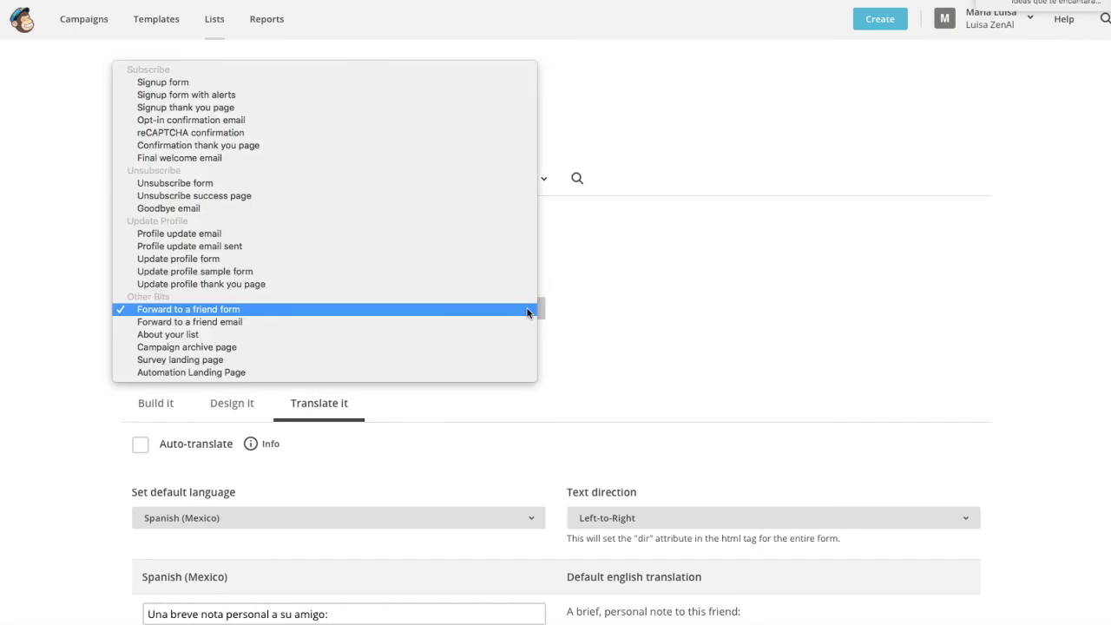
{"action": "left_click", "coordinate": [339, 83]}
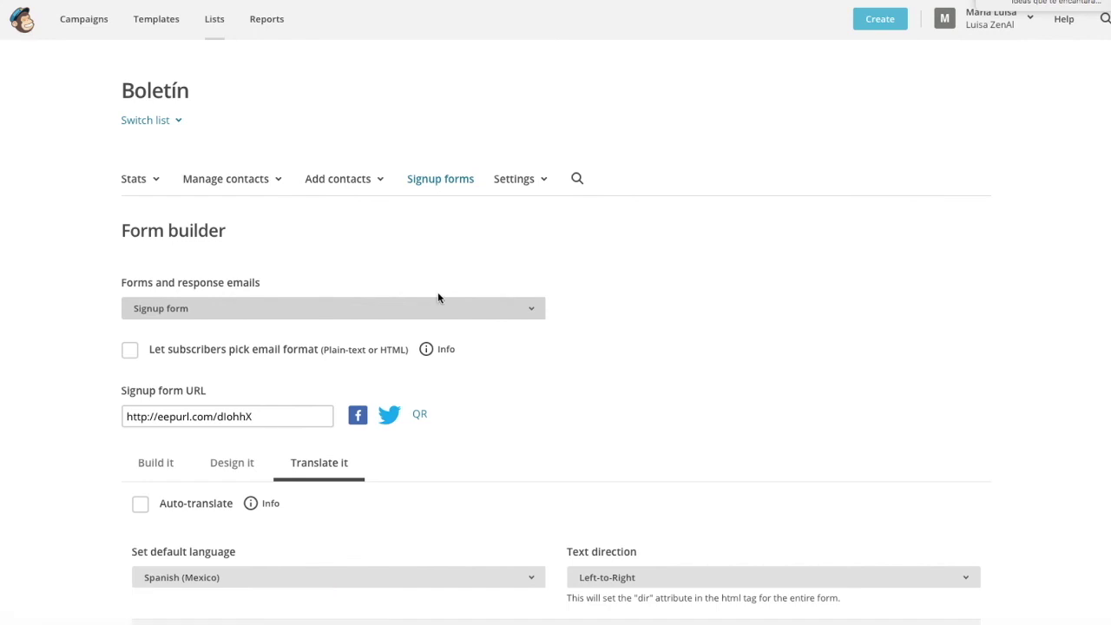
{"action": "scroll", "coordinate": [437, 295], "scroll_direction": "down", "scroll_amount": 10}
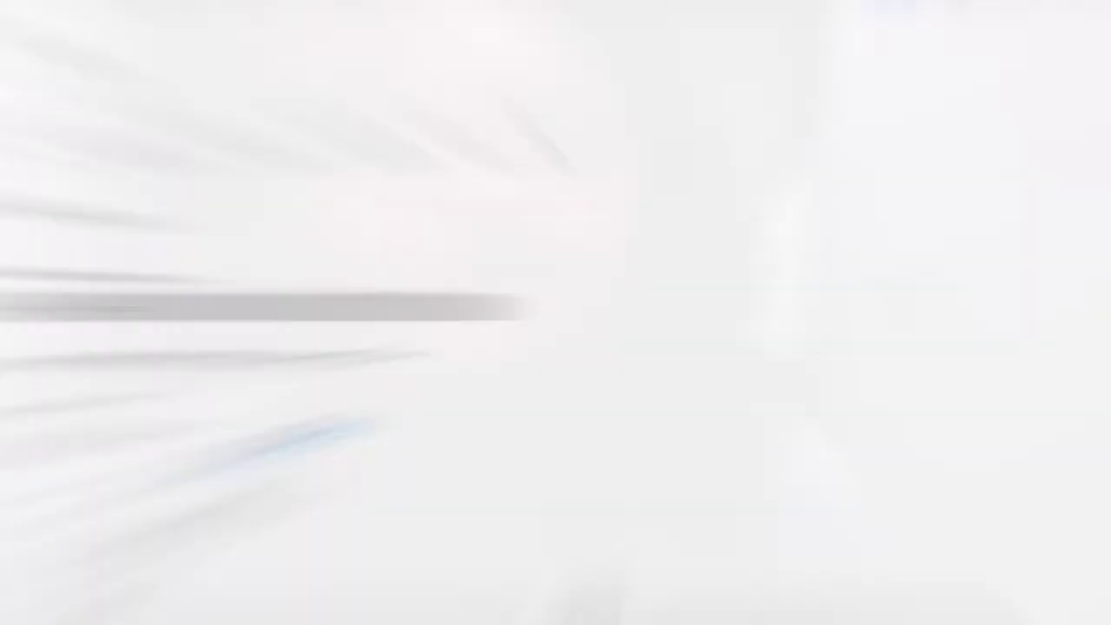